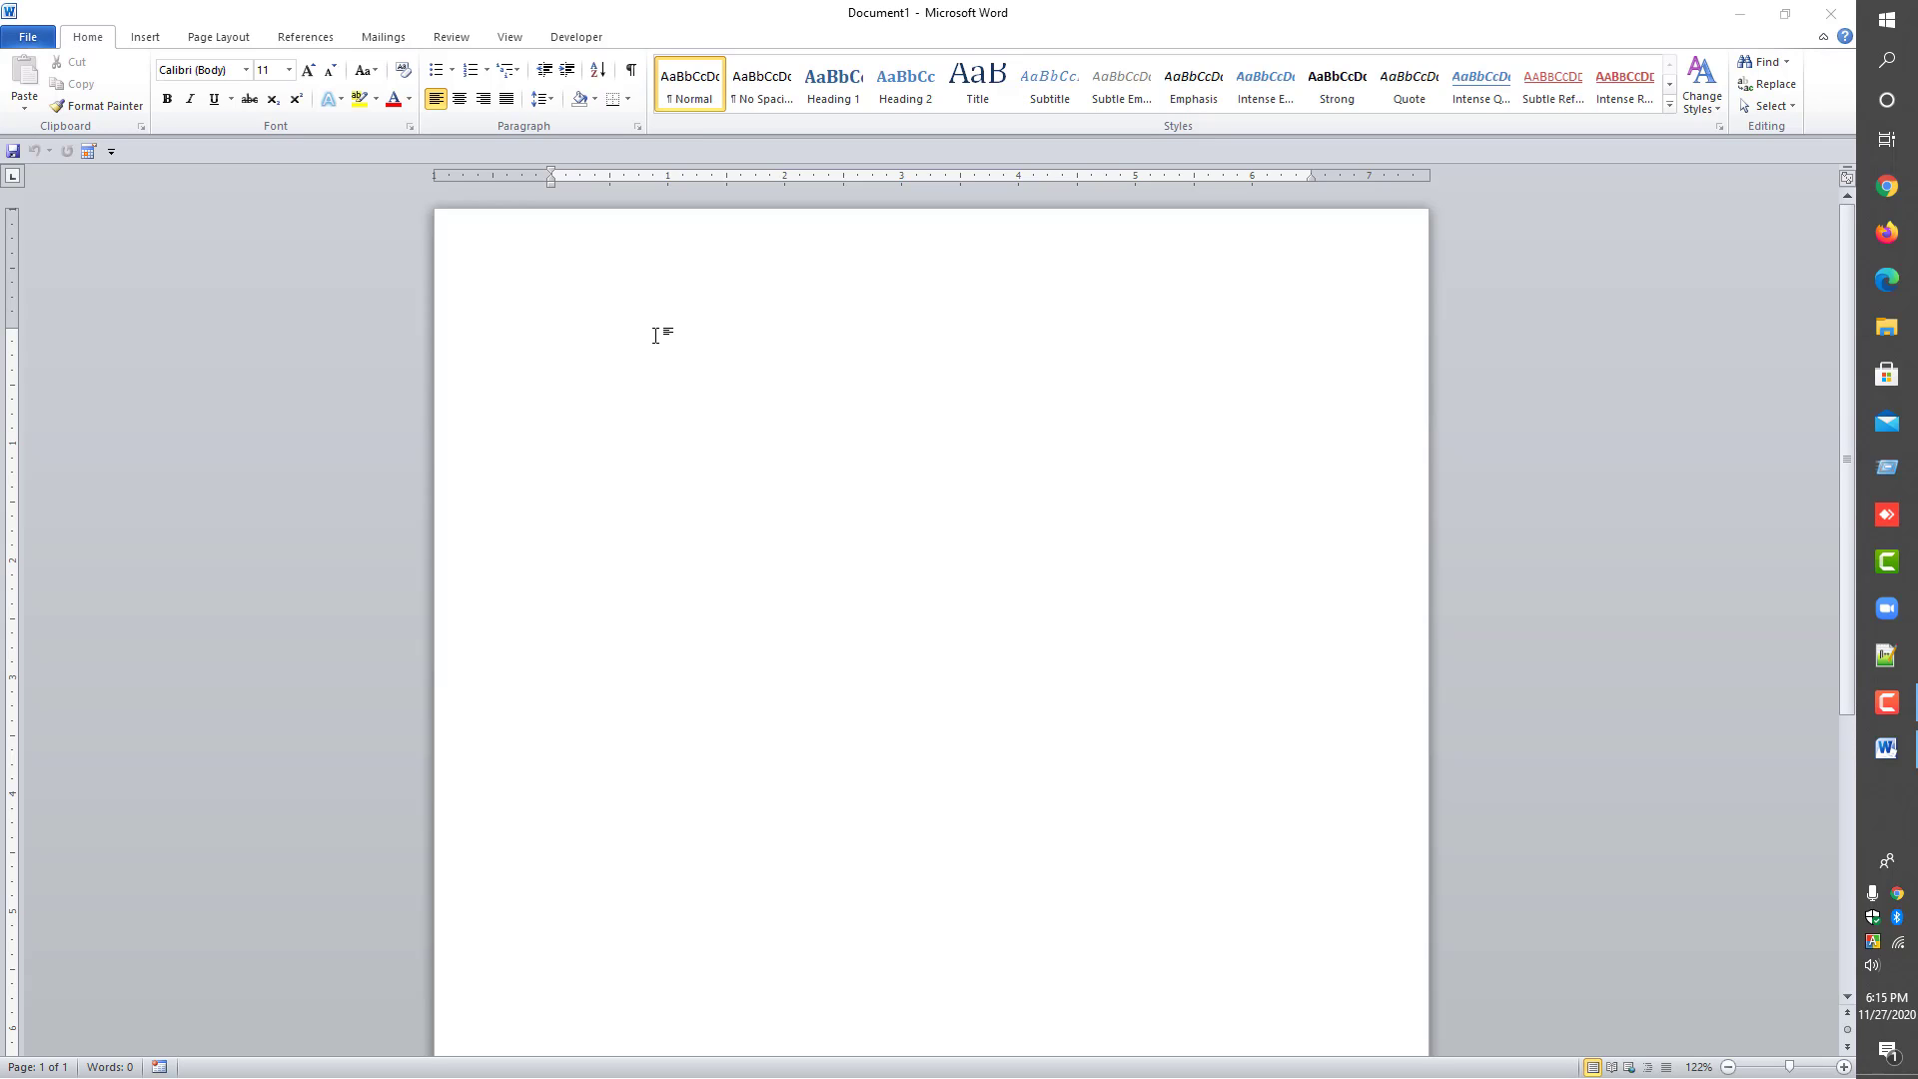
- Enter the form labels Name:, Address:, Phone:, DOB:, Gender:, Education: and Image: on separate lines
click(627, 333)
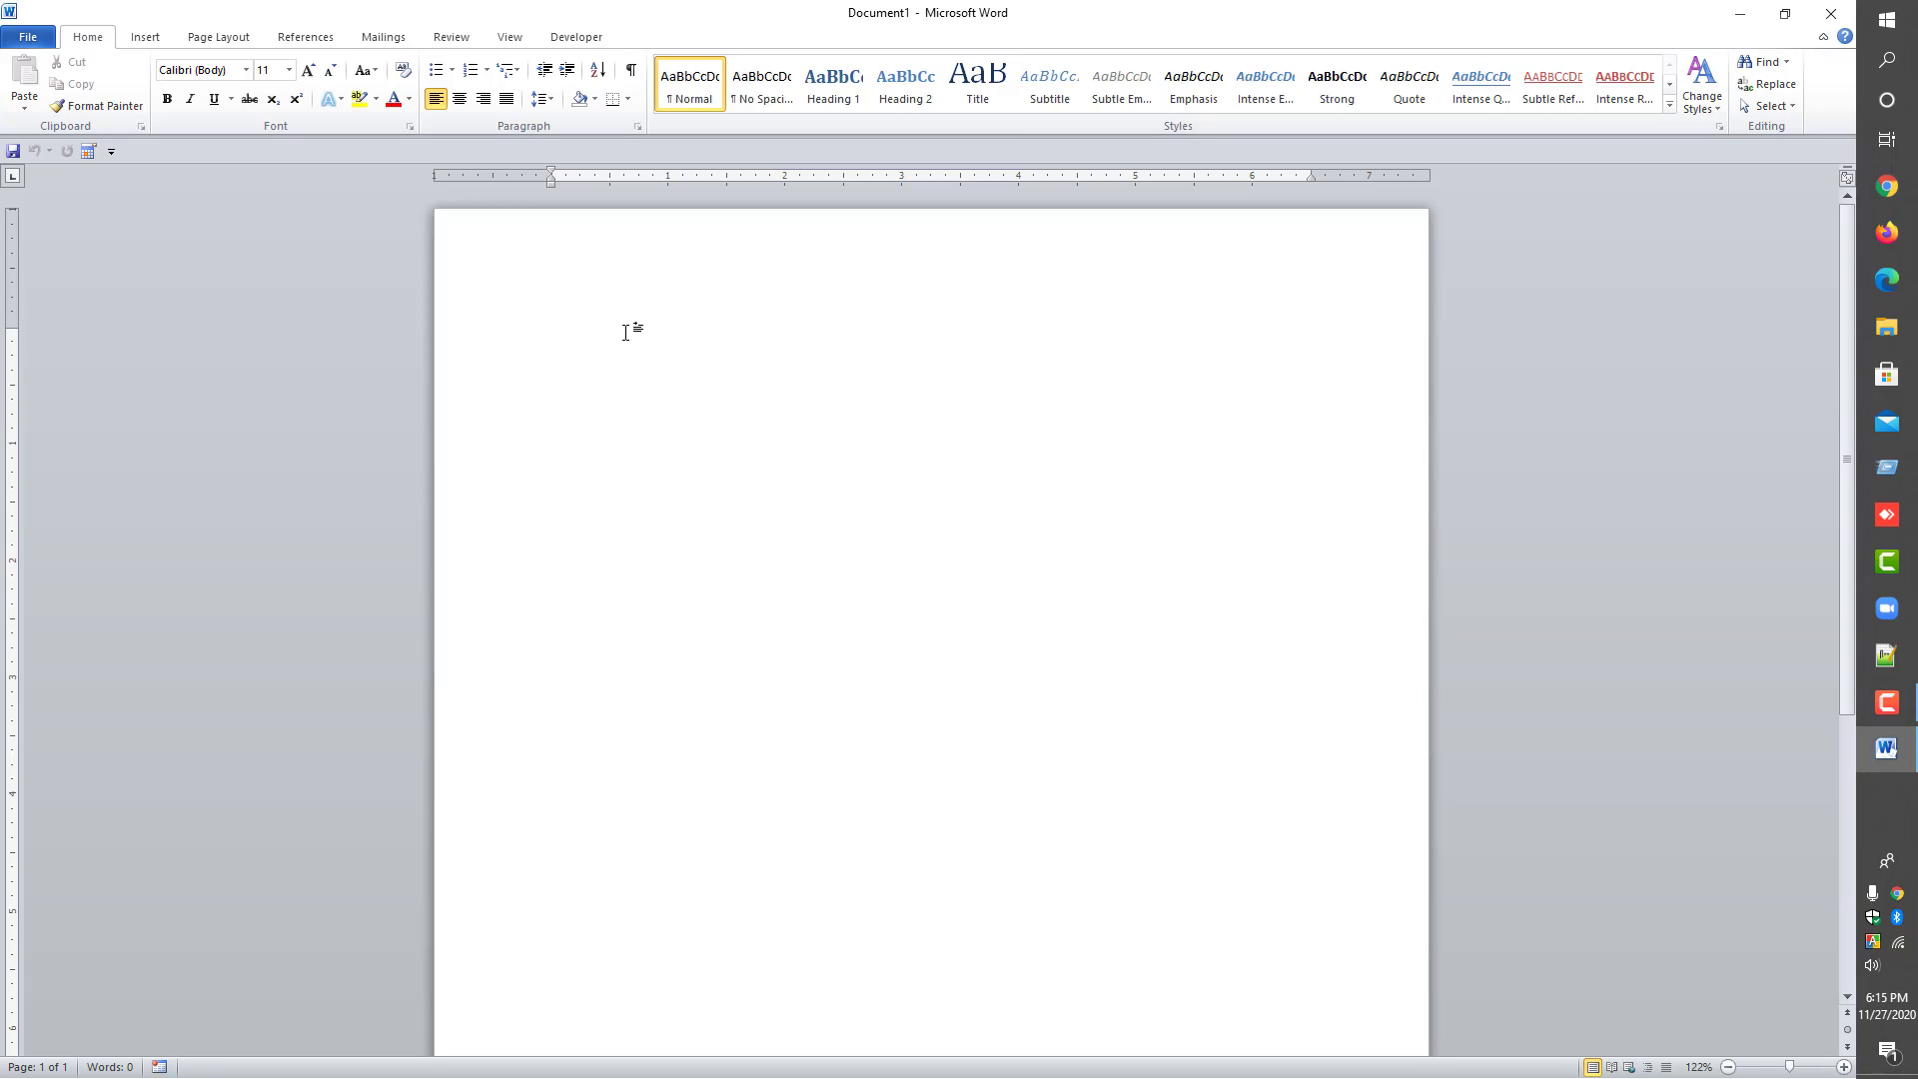
text(Name:)
key(Return)
text(Address)
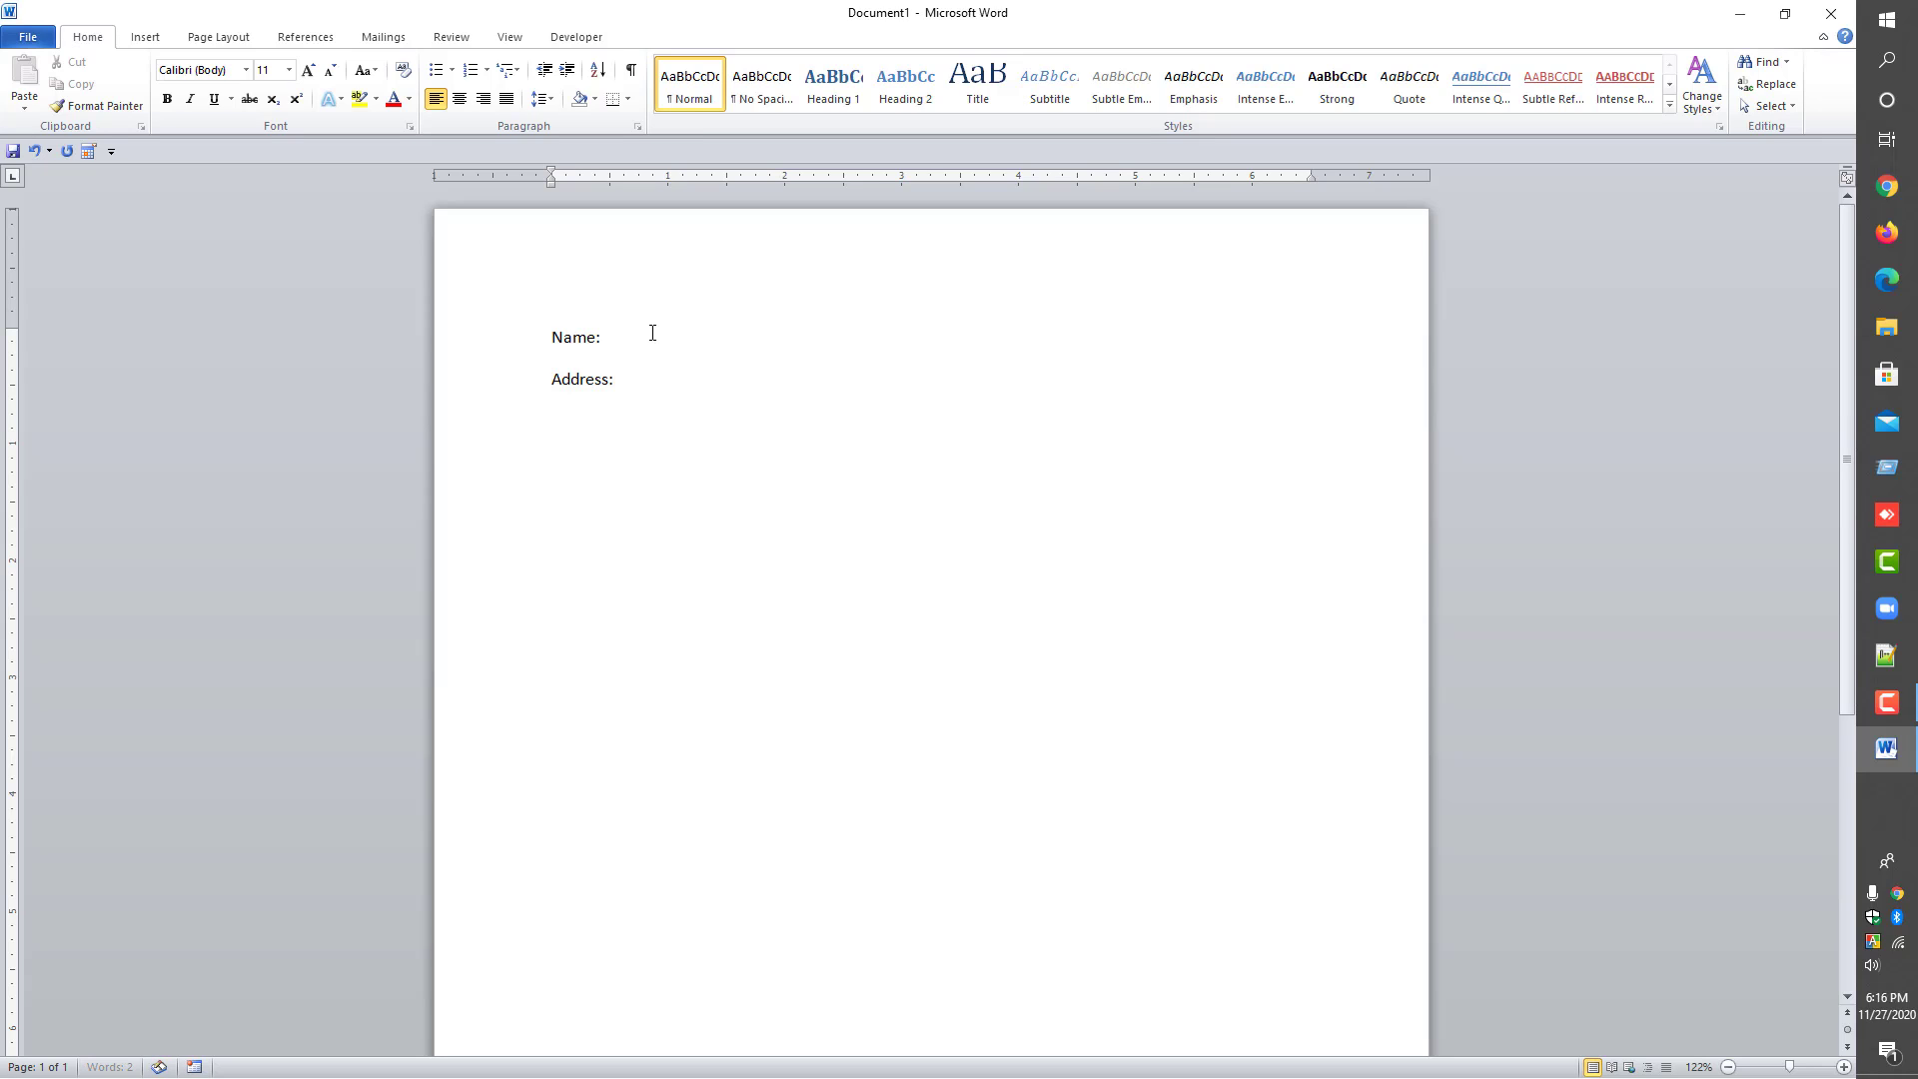
text(:)
key(Return)
text(Phone:)
key(Return)
text(DOB:)
key(Return)
text(Gender:)
key(Return)
text(Ed)
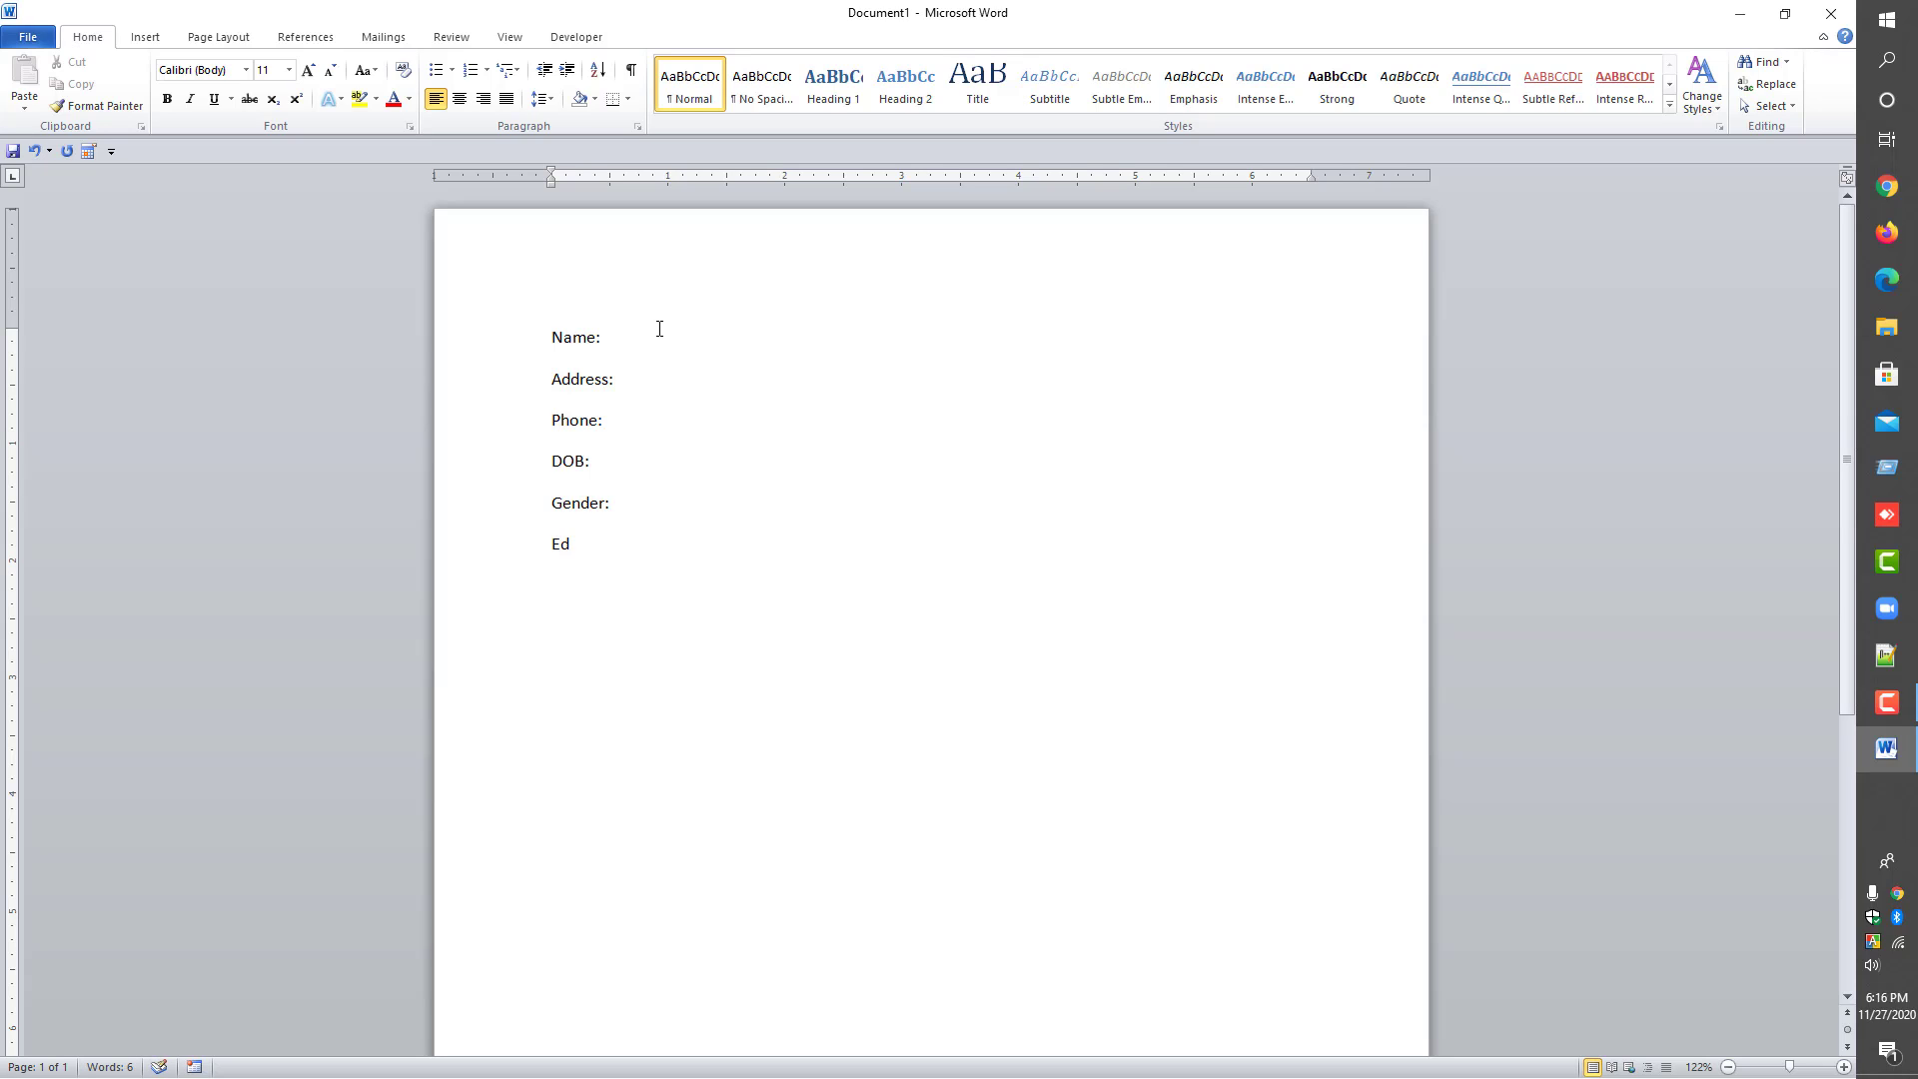
text(ucation:)
key(Return)
text(Image:)
- Check in the ribbon customization options whether the Developer tab is enabled
drag(551, 330, 626, 594)
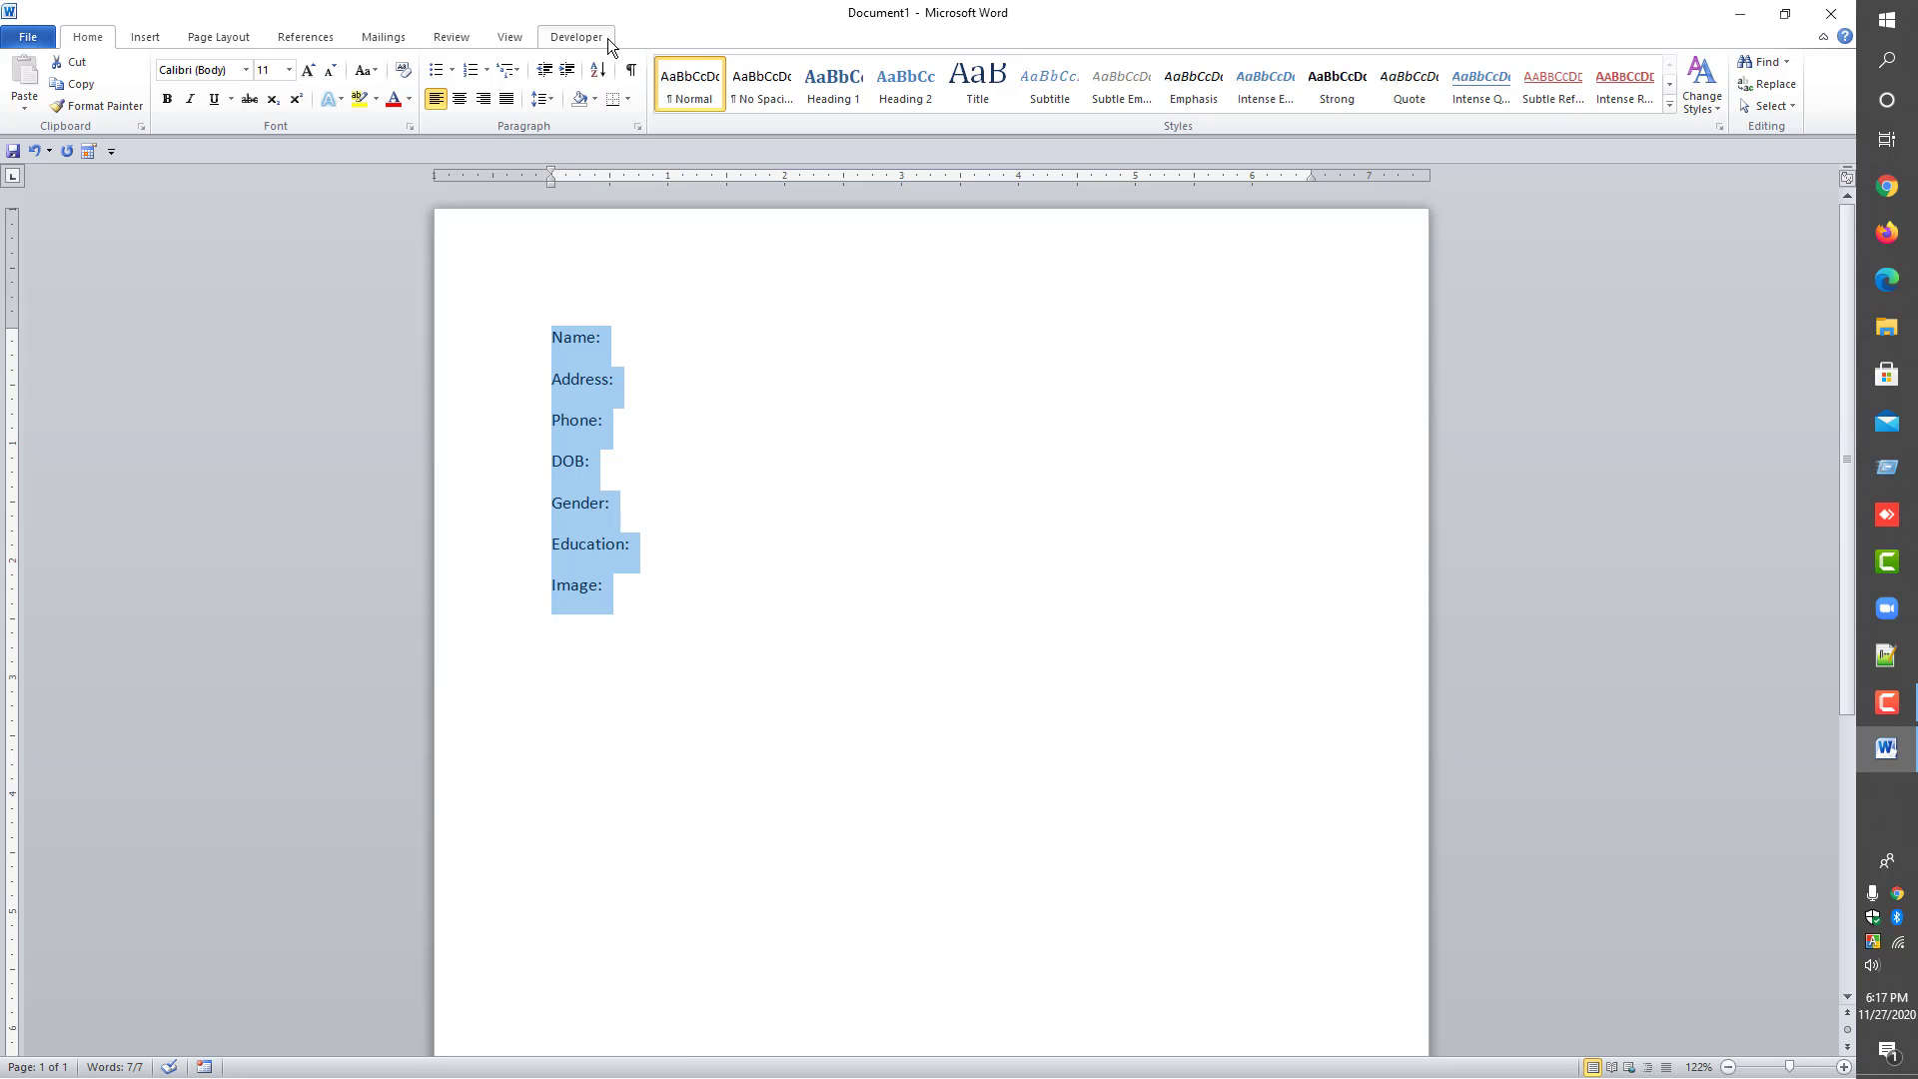
click(28, 37)
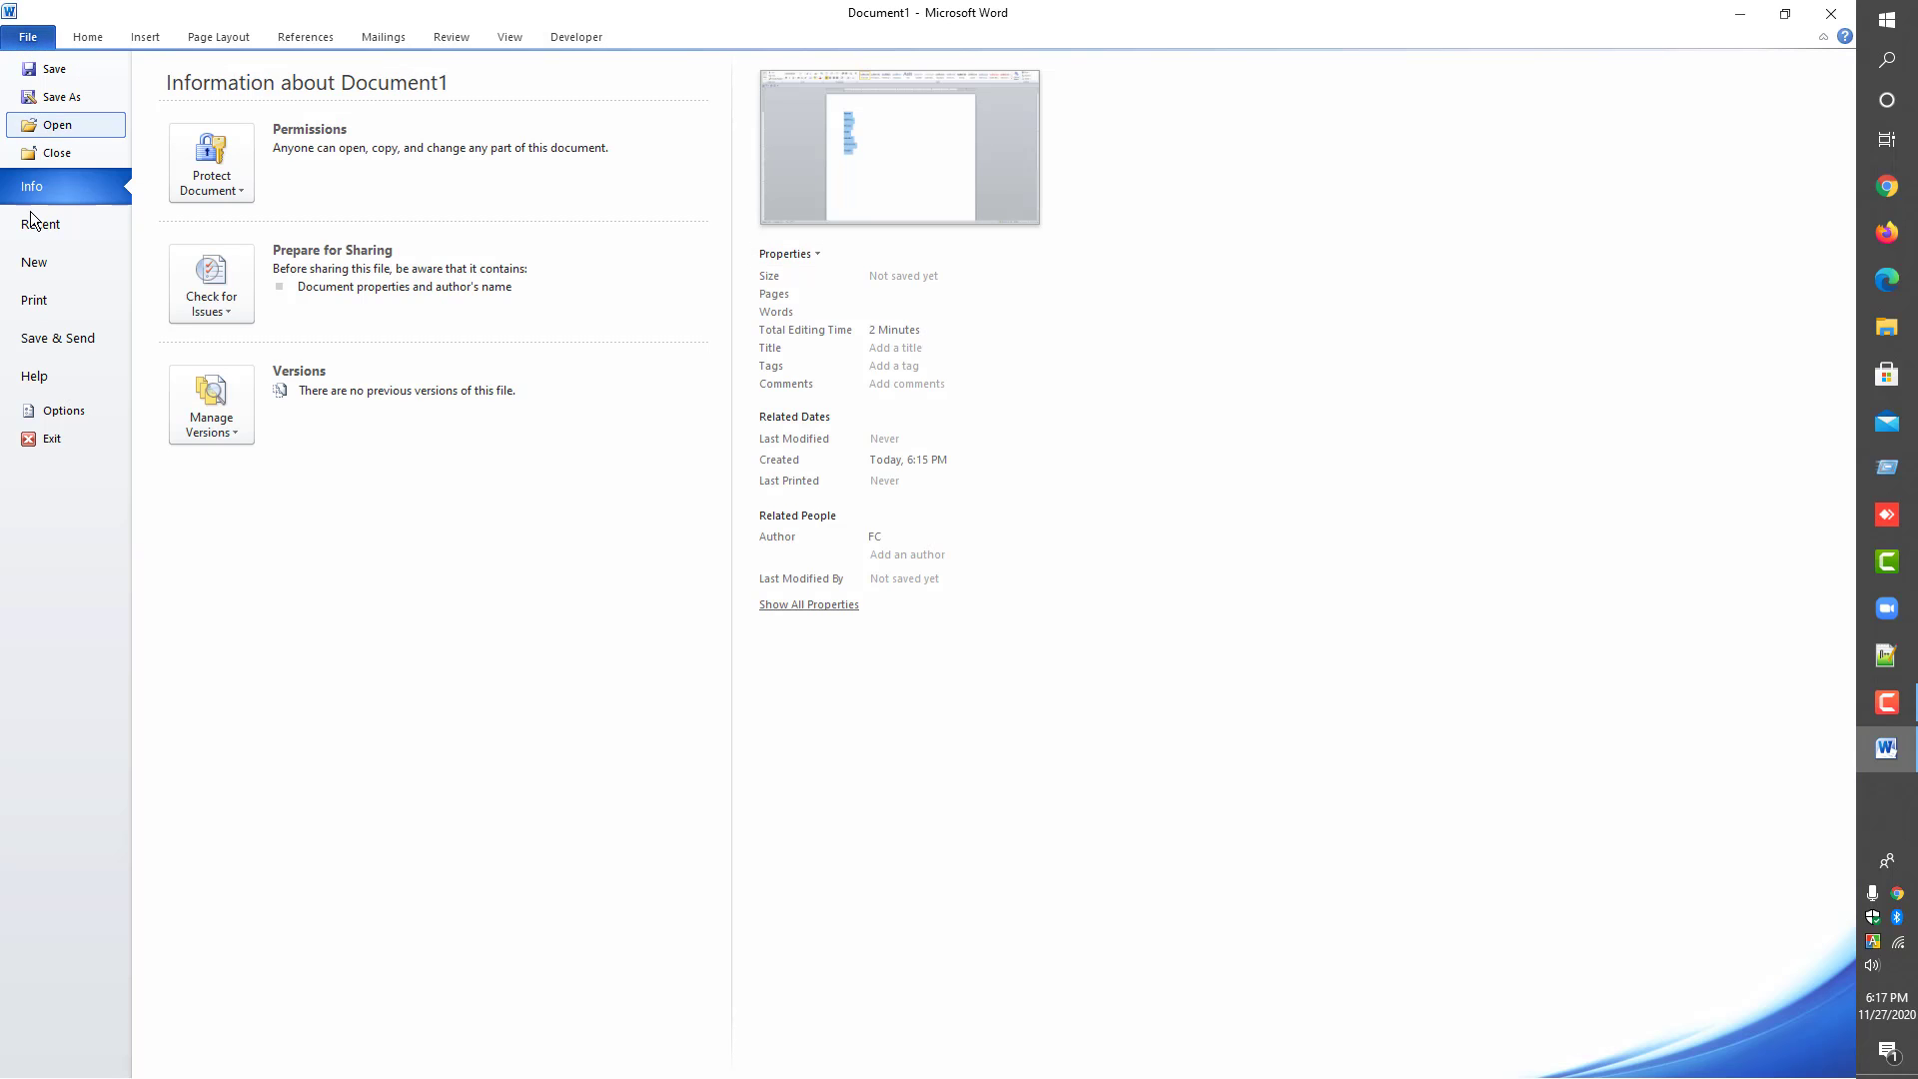
click(62, 410)
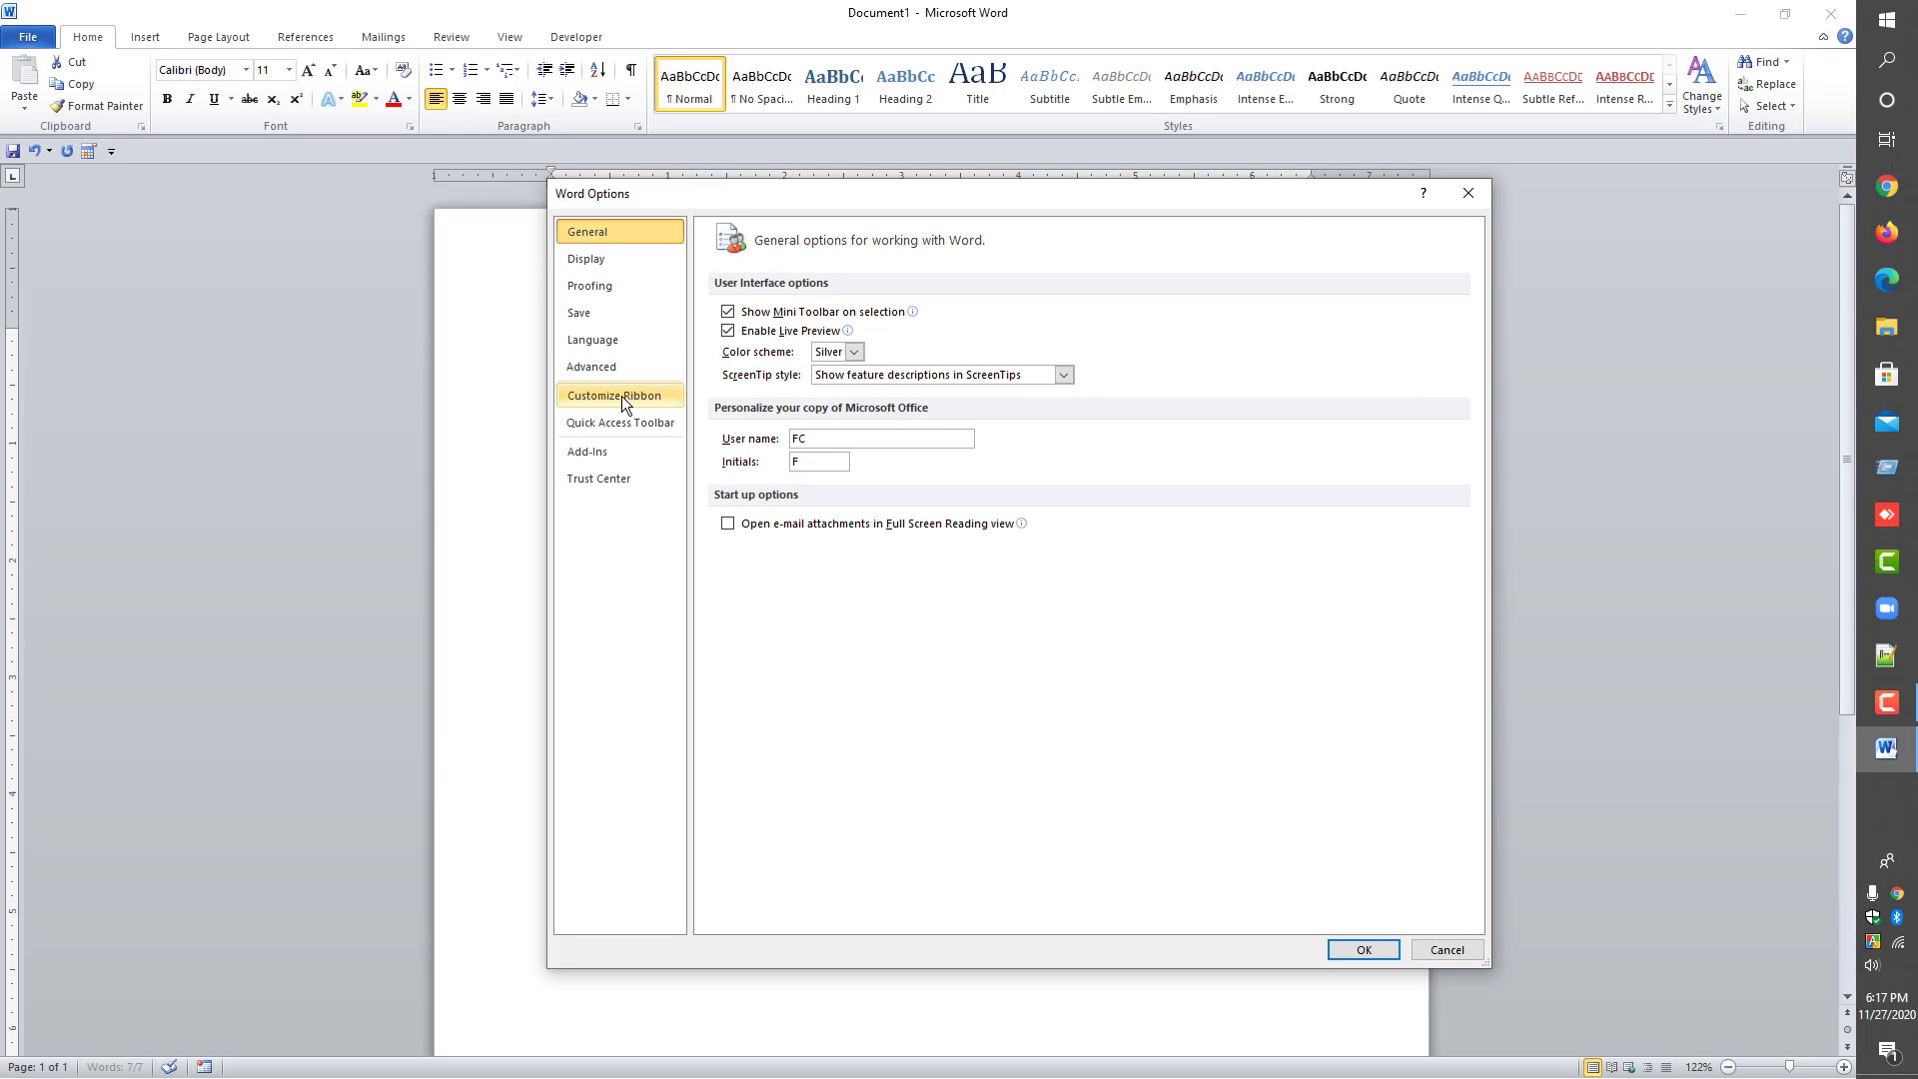
click(620, 396)
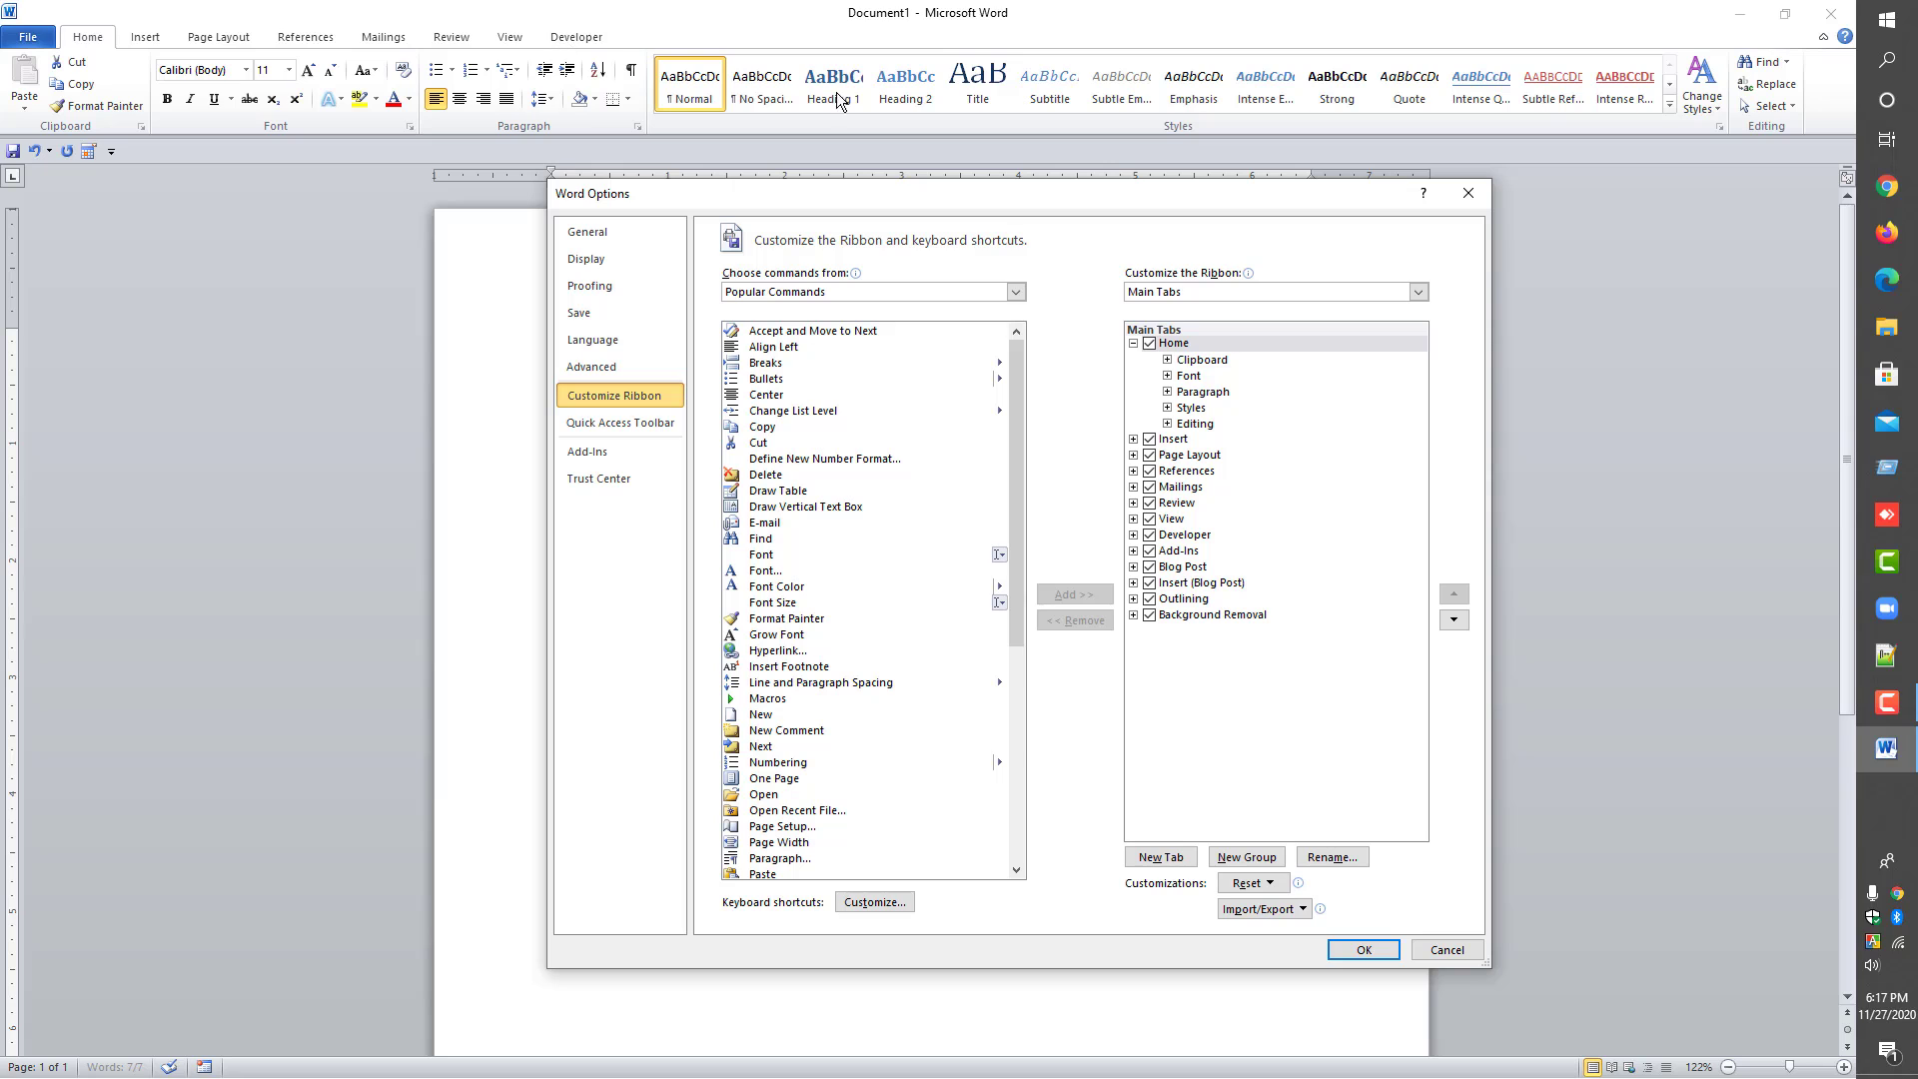
click(1364, 949)
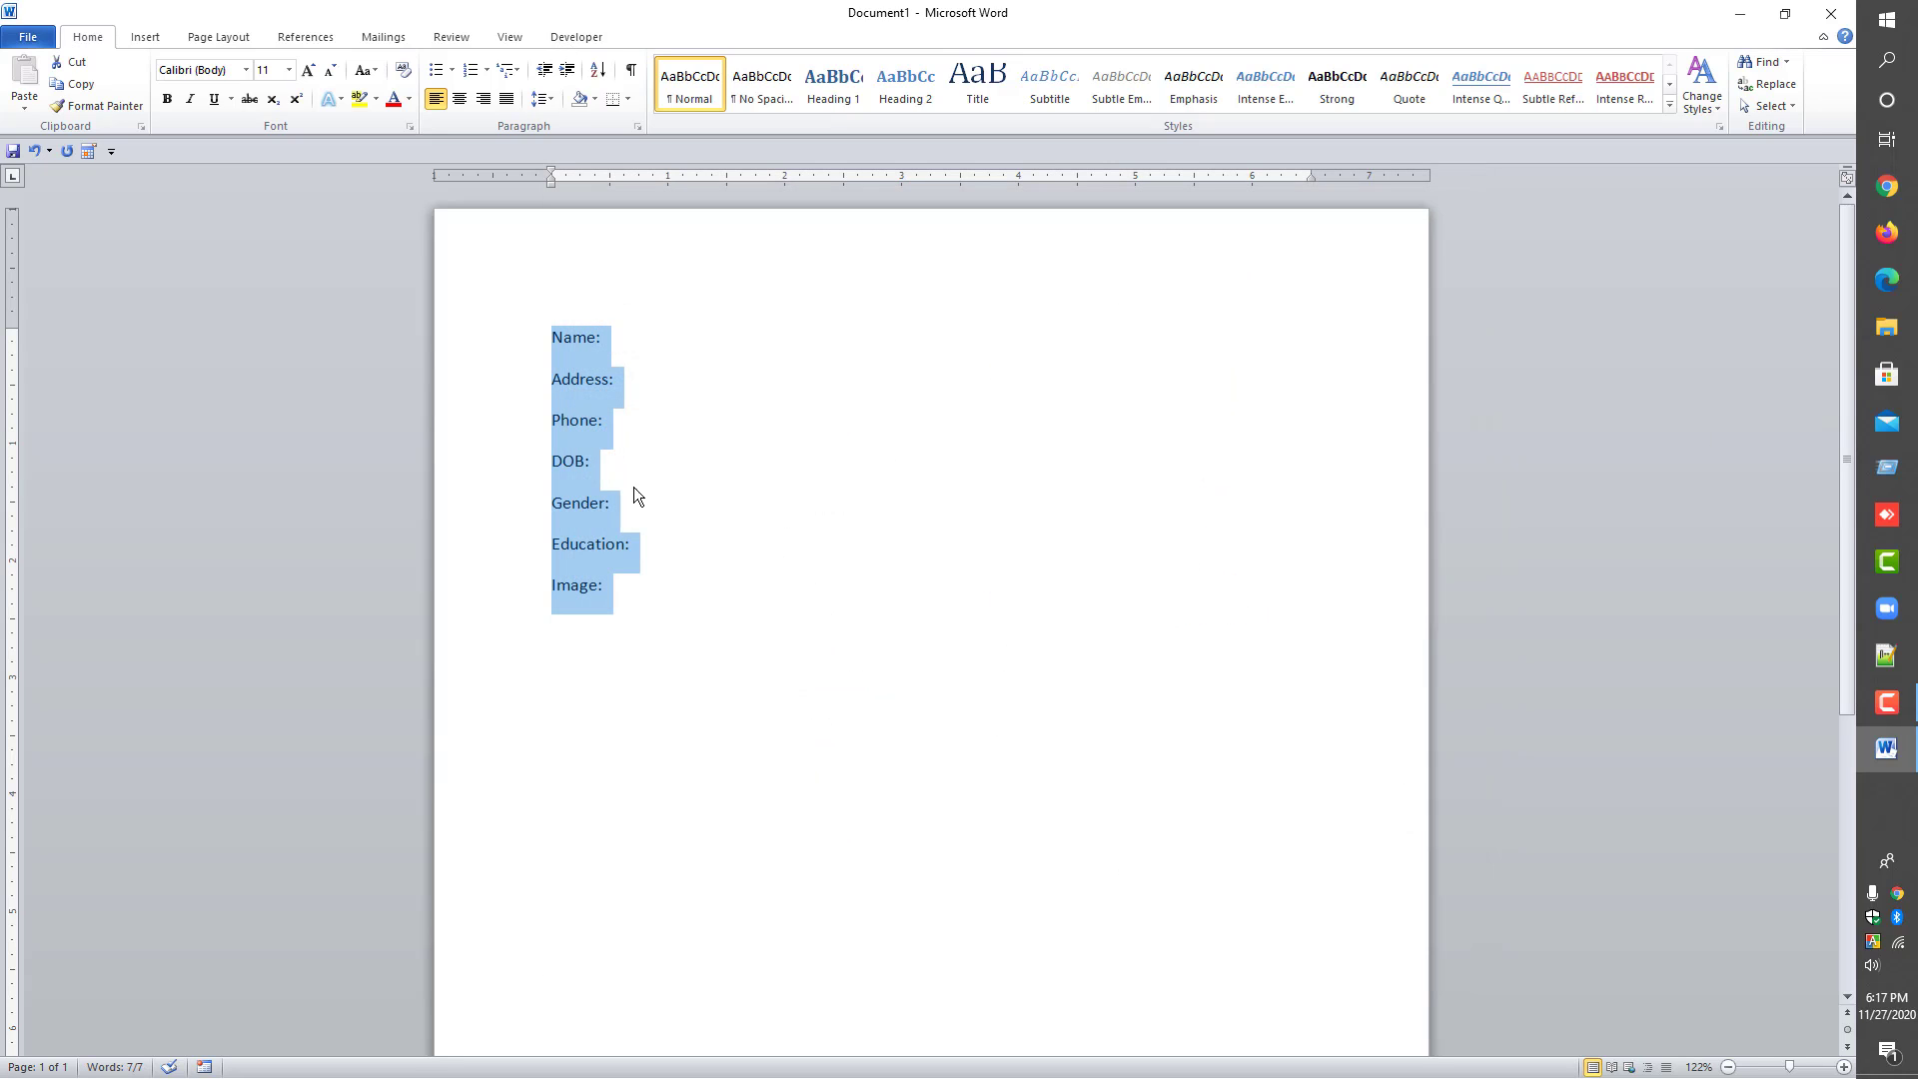
- Insert a plain text content control on the Name line, spaced away from the label with tabs
click(585, 38)
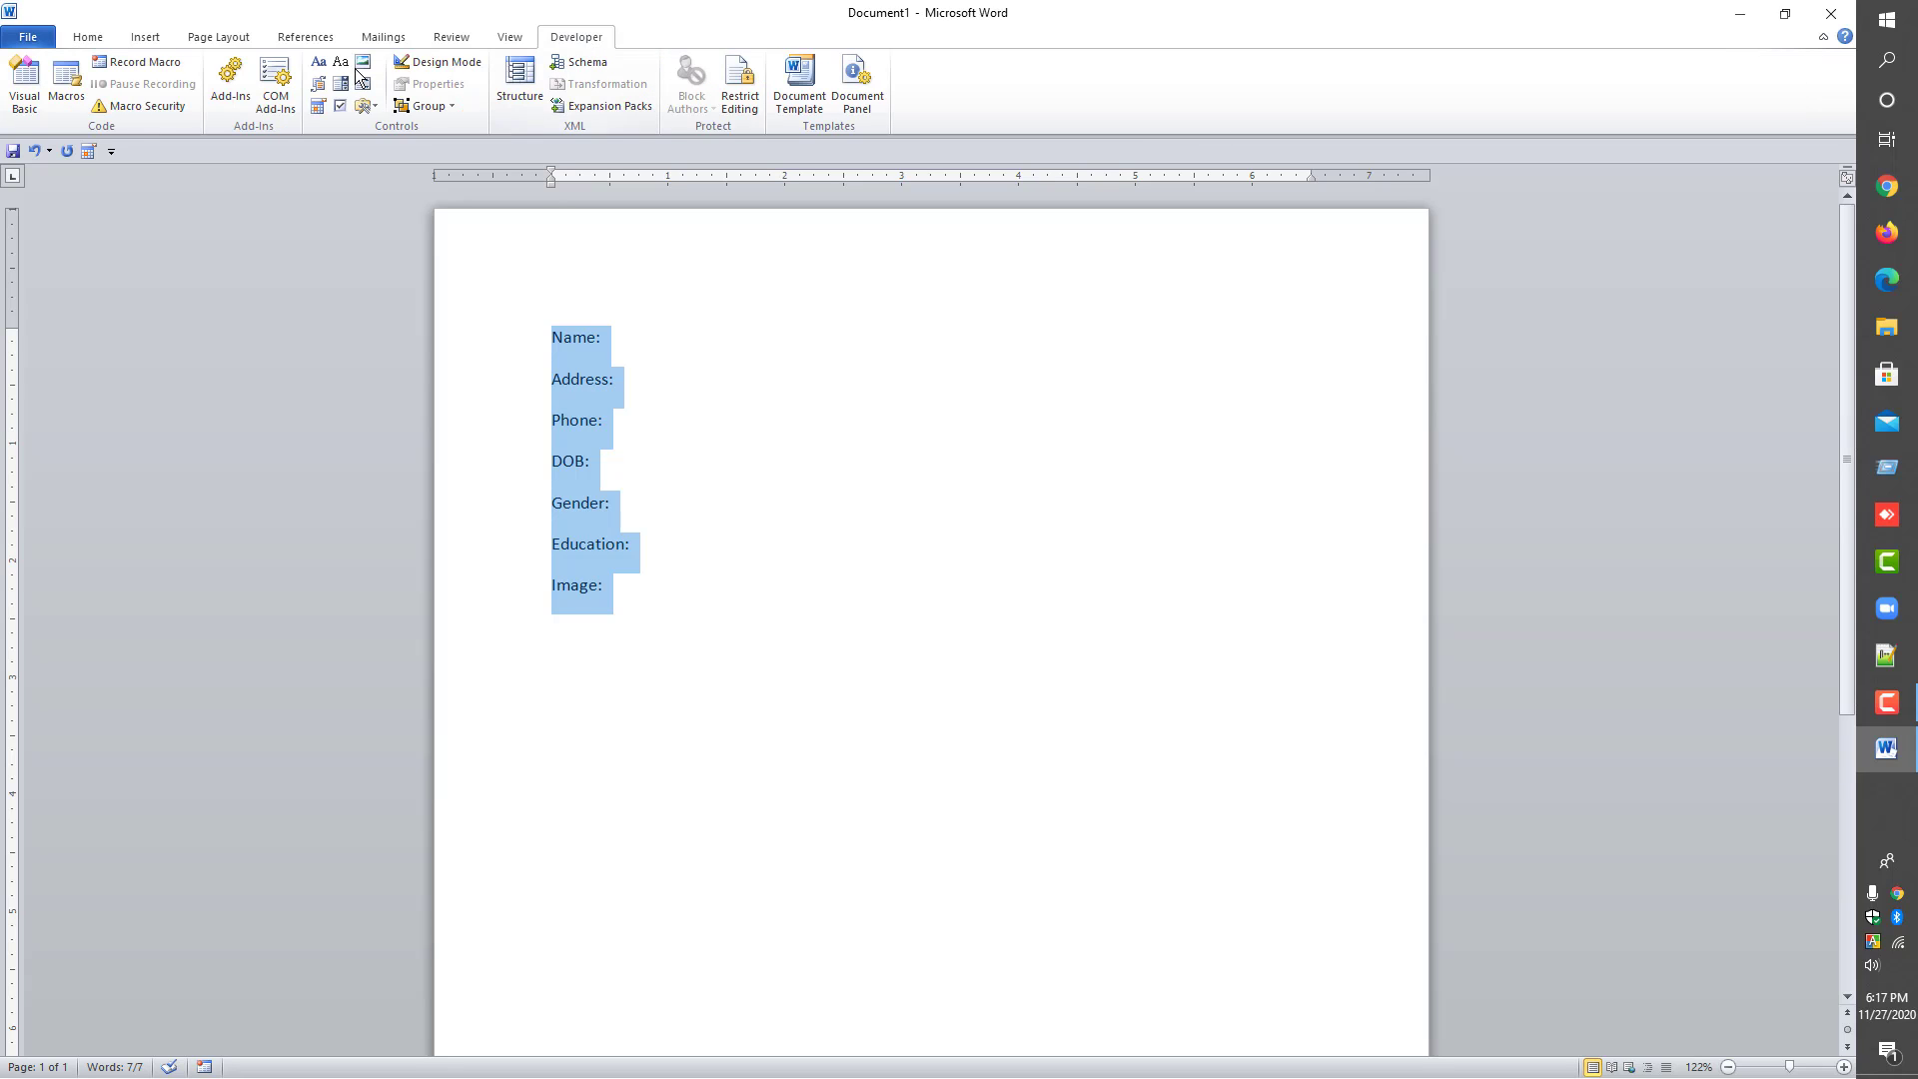
click(603, 336)
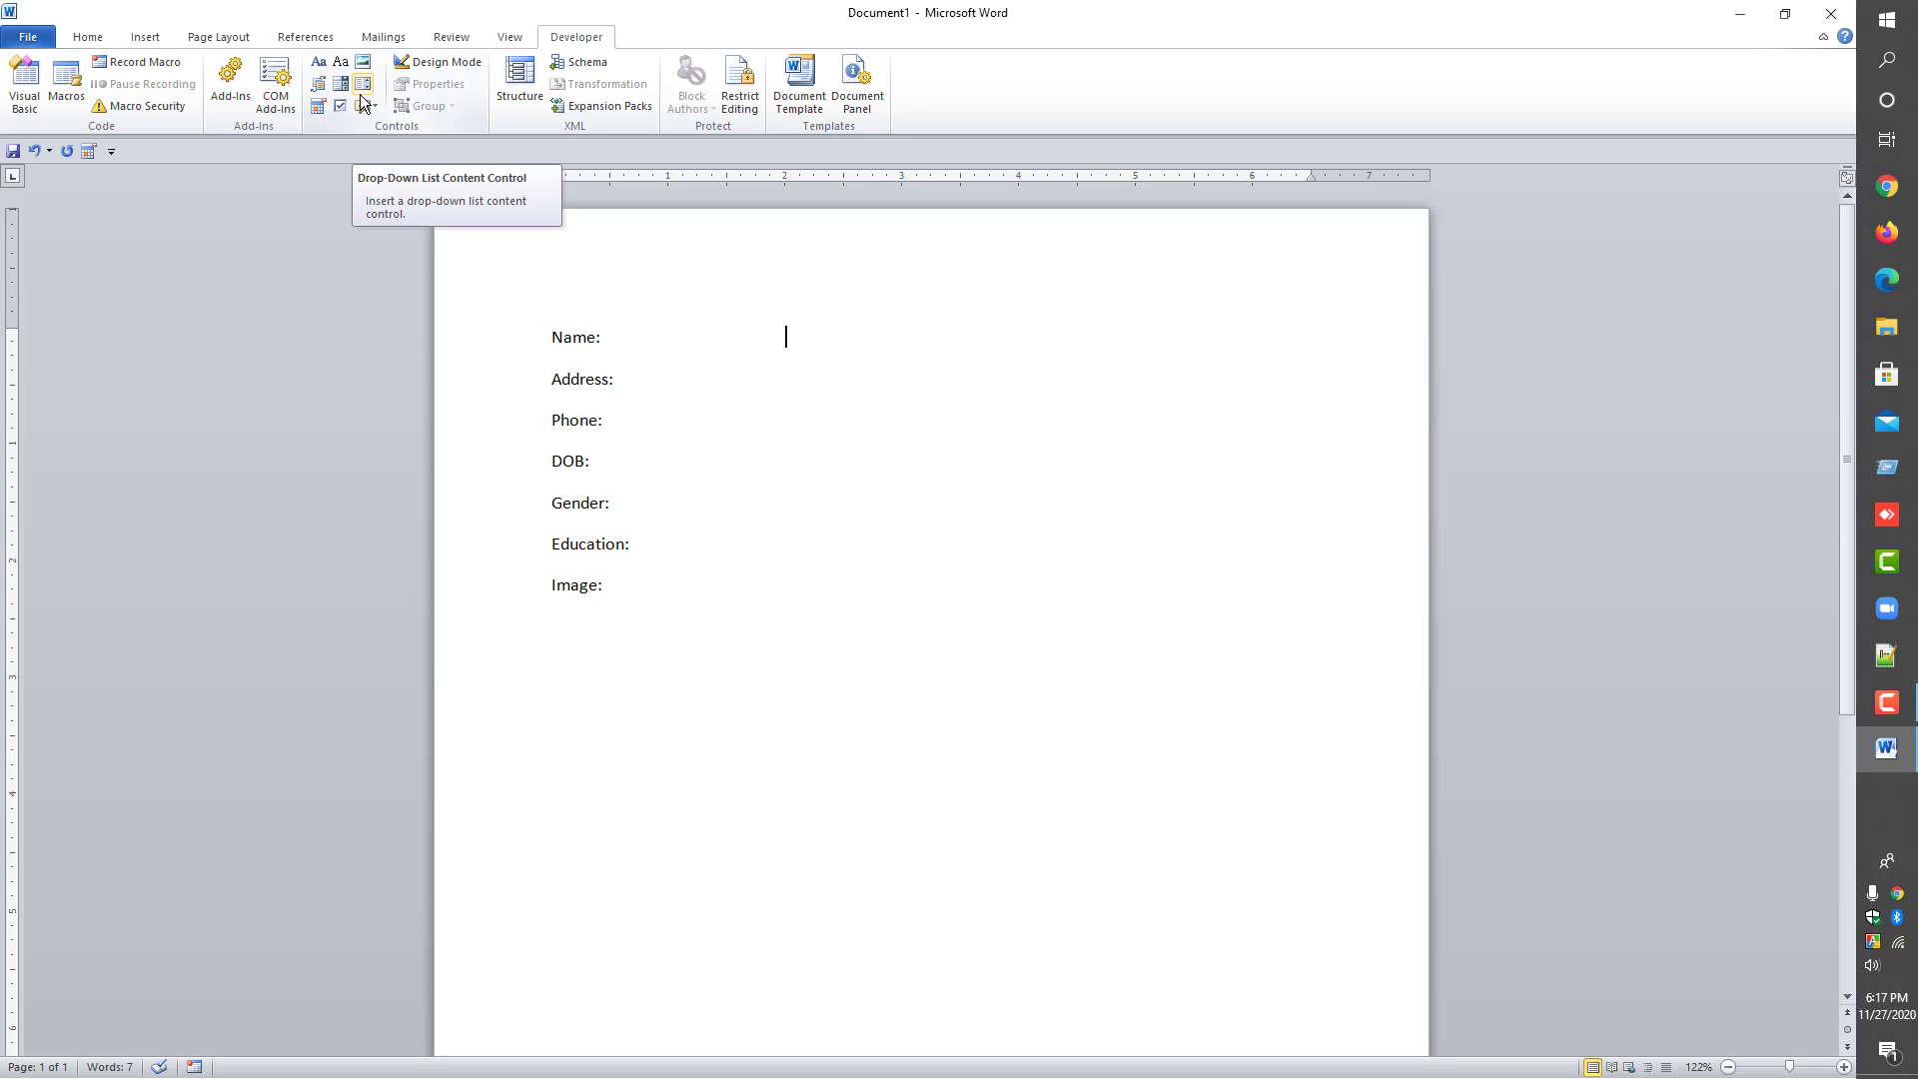
key(BackSpace)
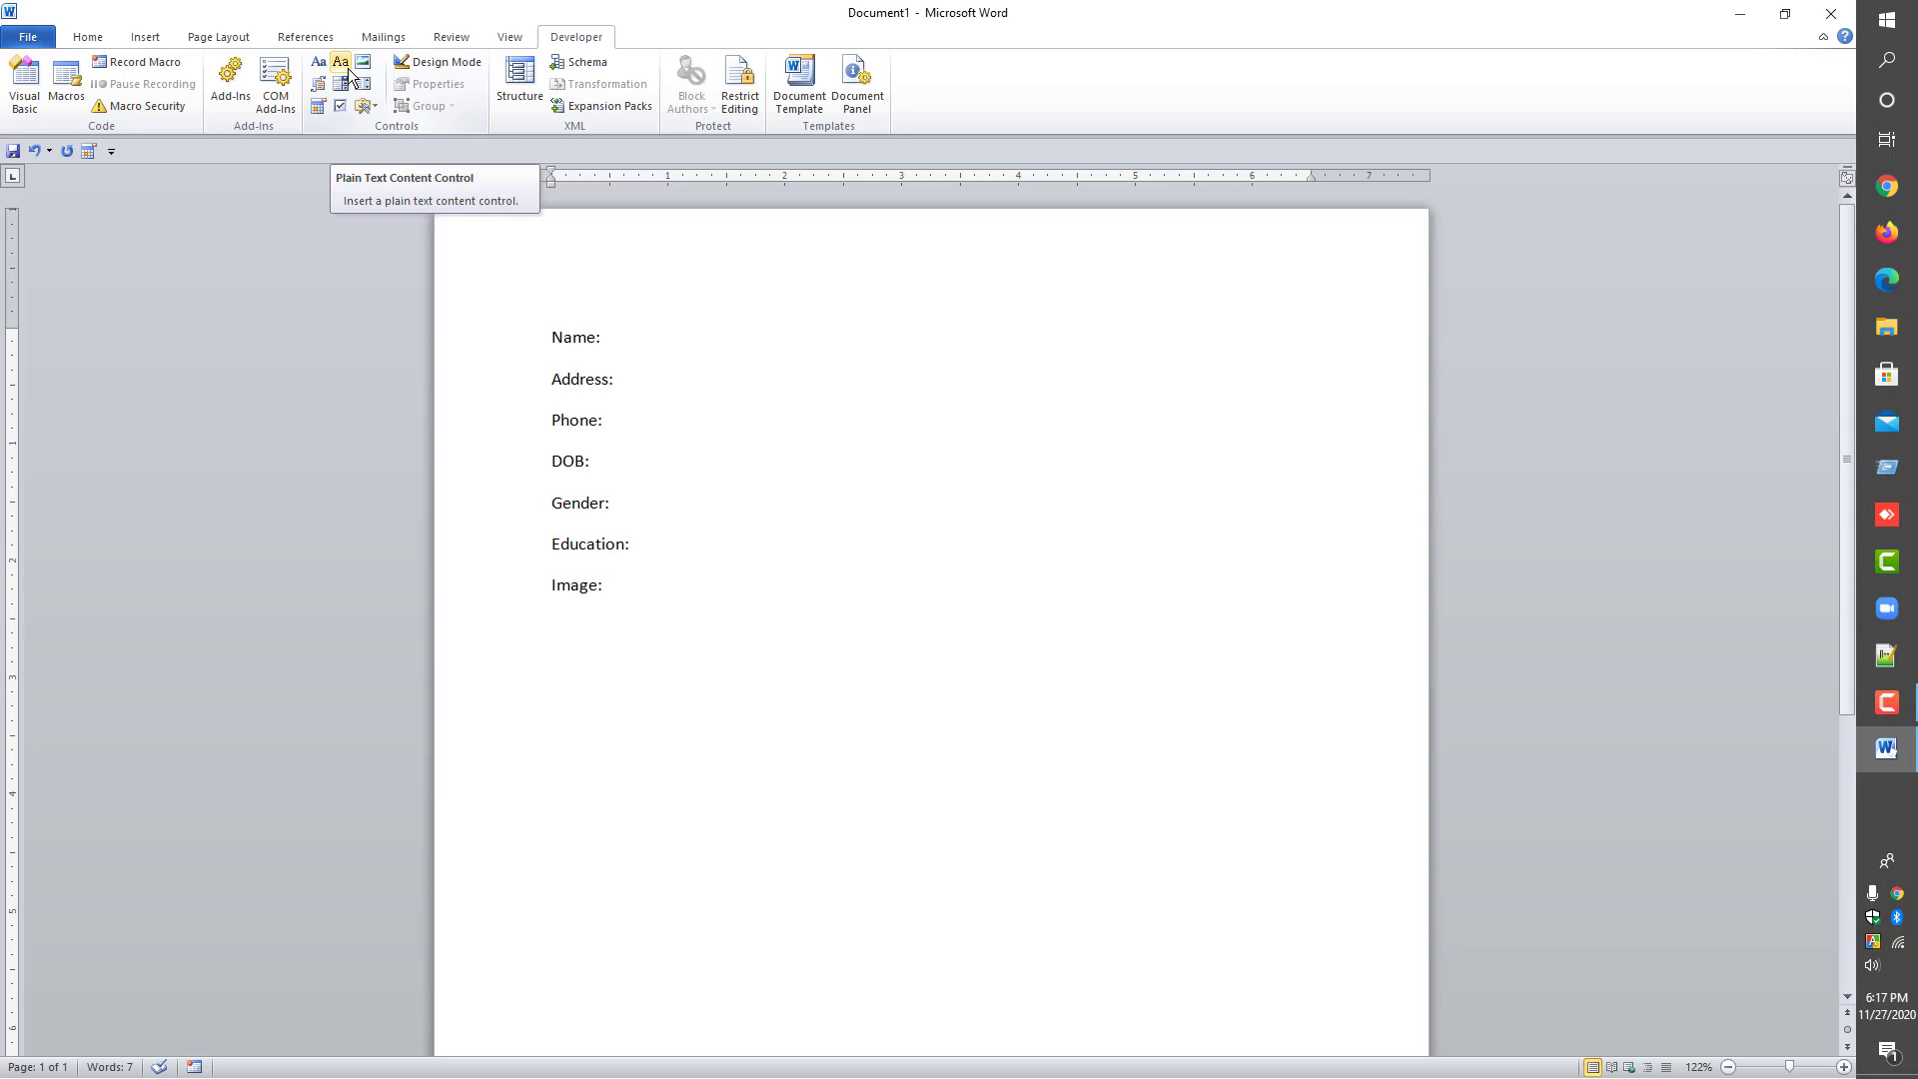
click(342, 62)
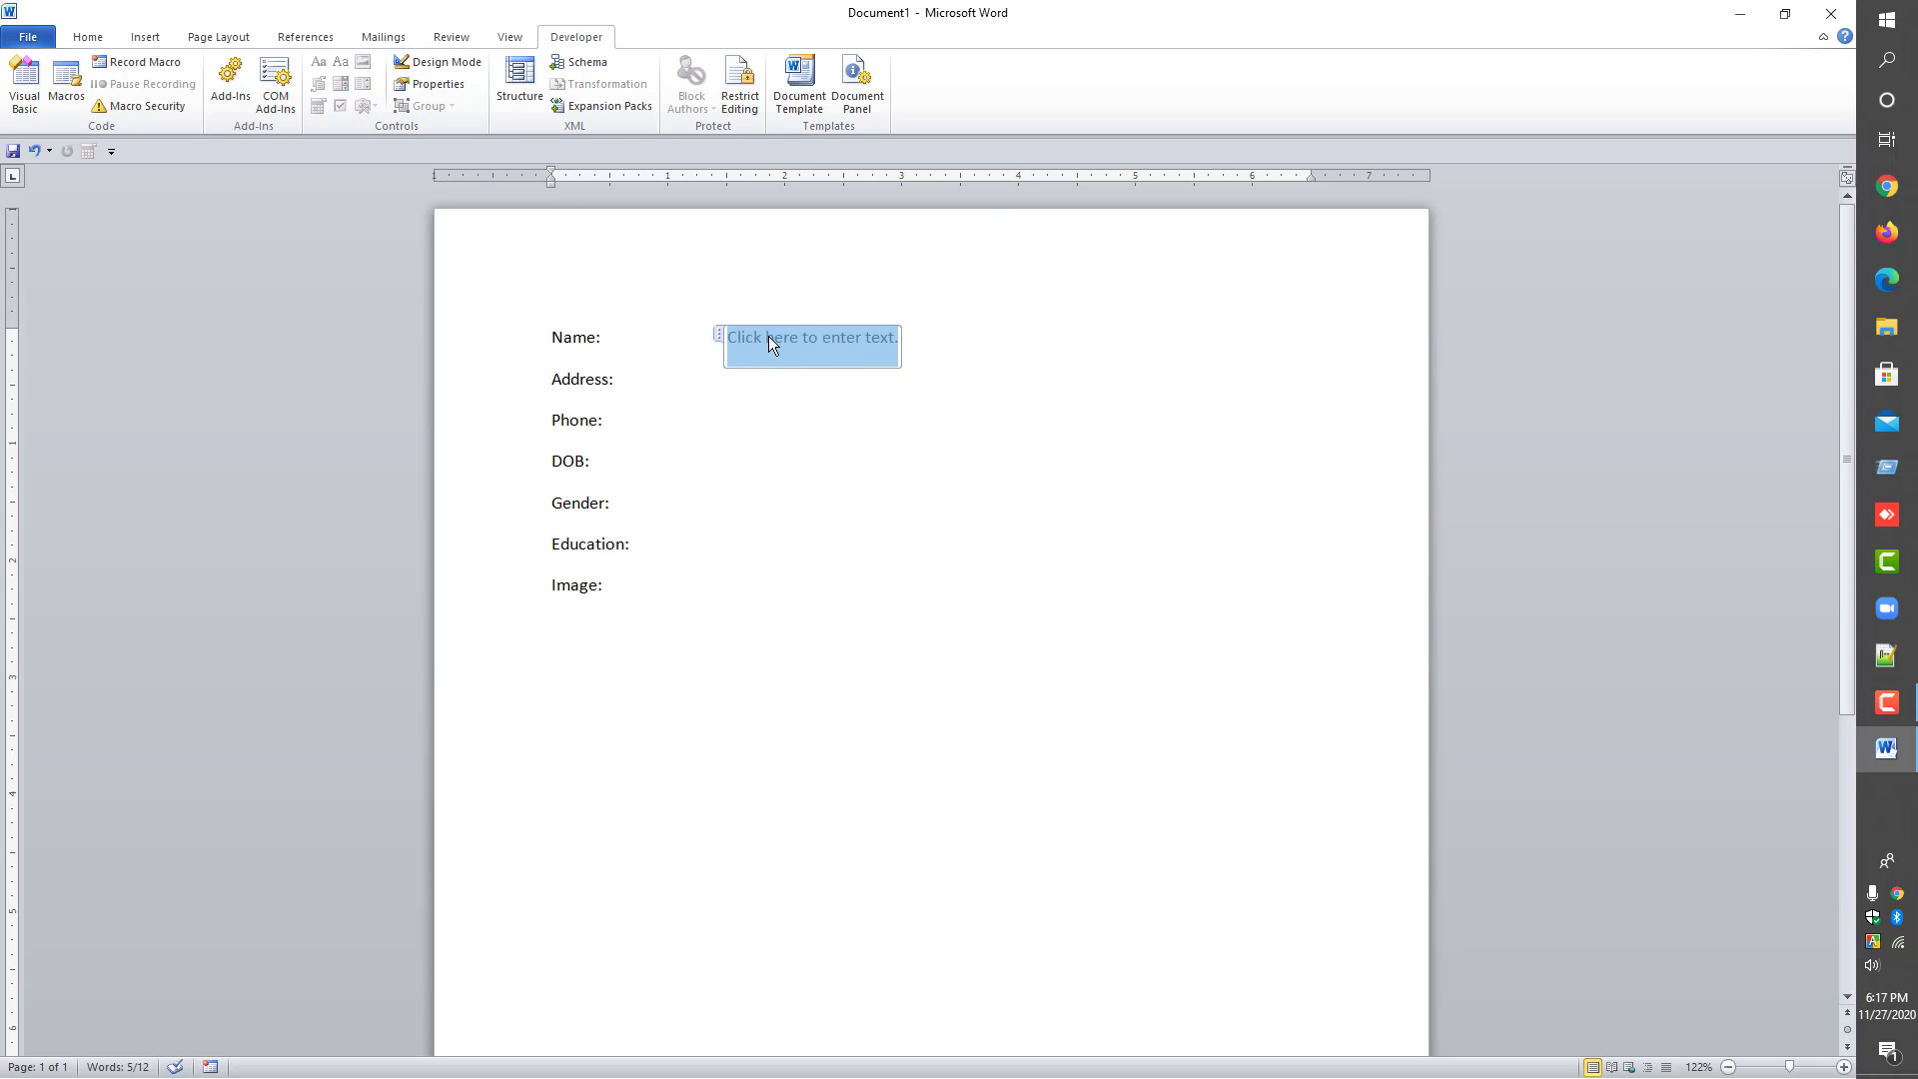
- Turn on Design Mode and set the title of the Name line's content control to "name"
click(444, 60)
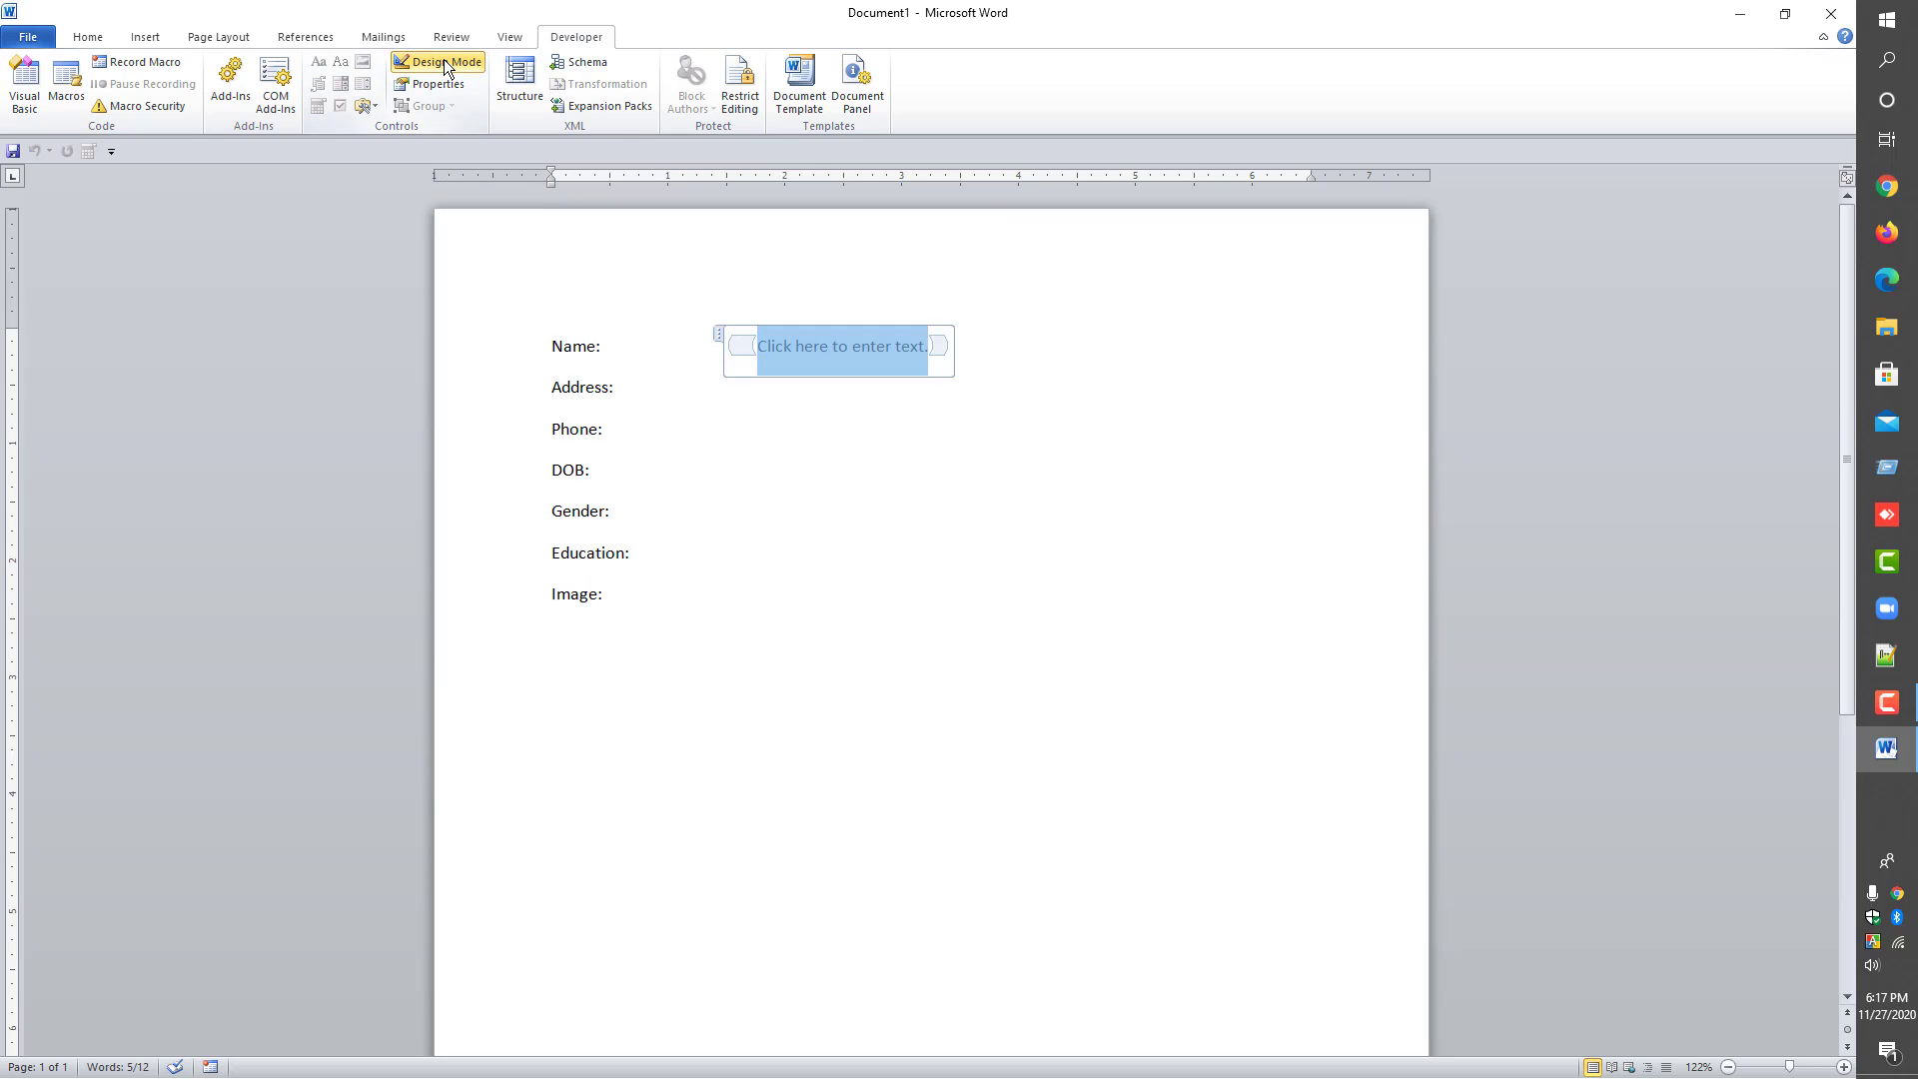
click(444, 88)
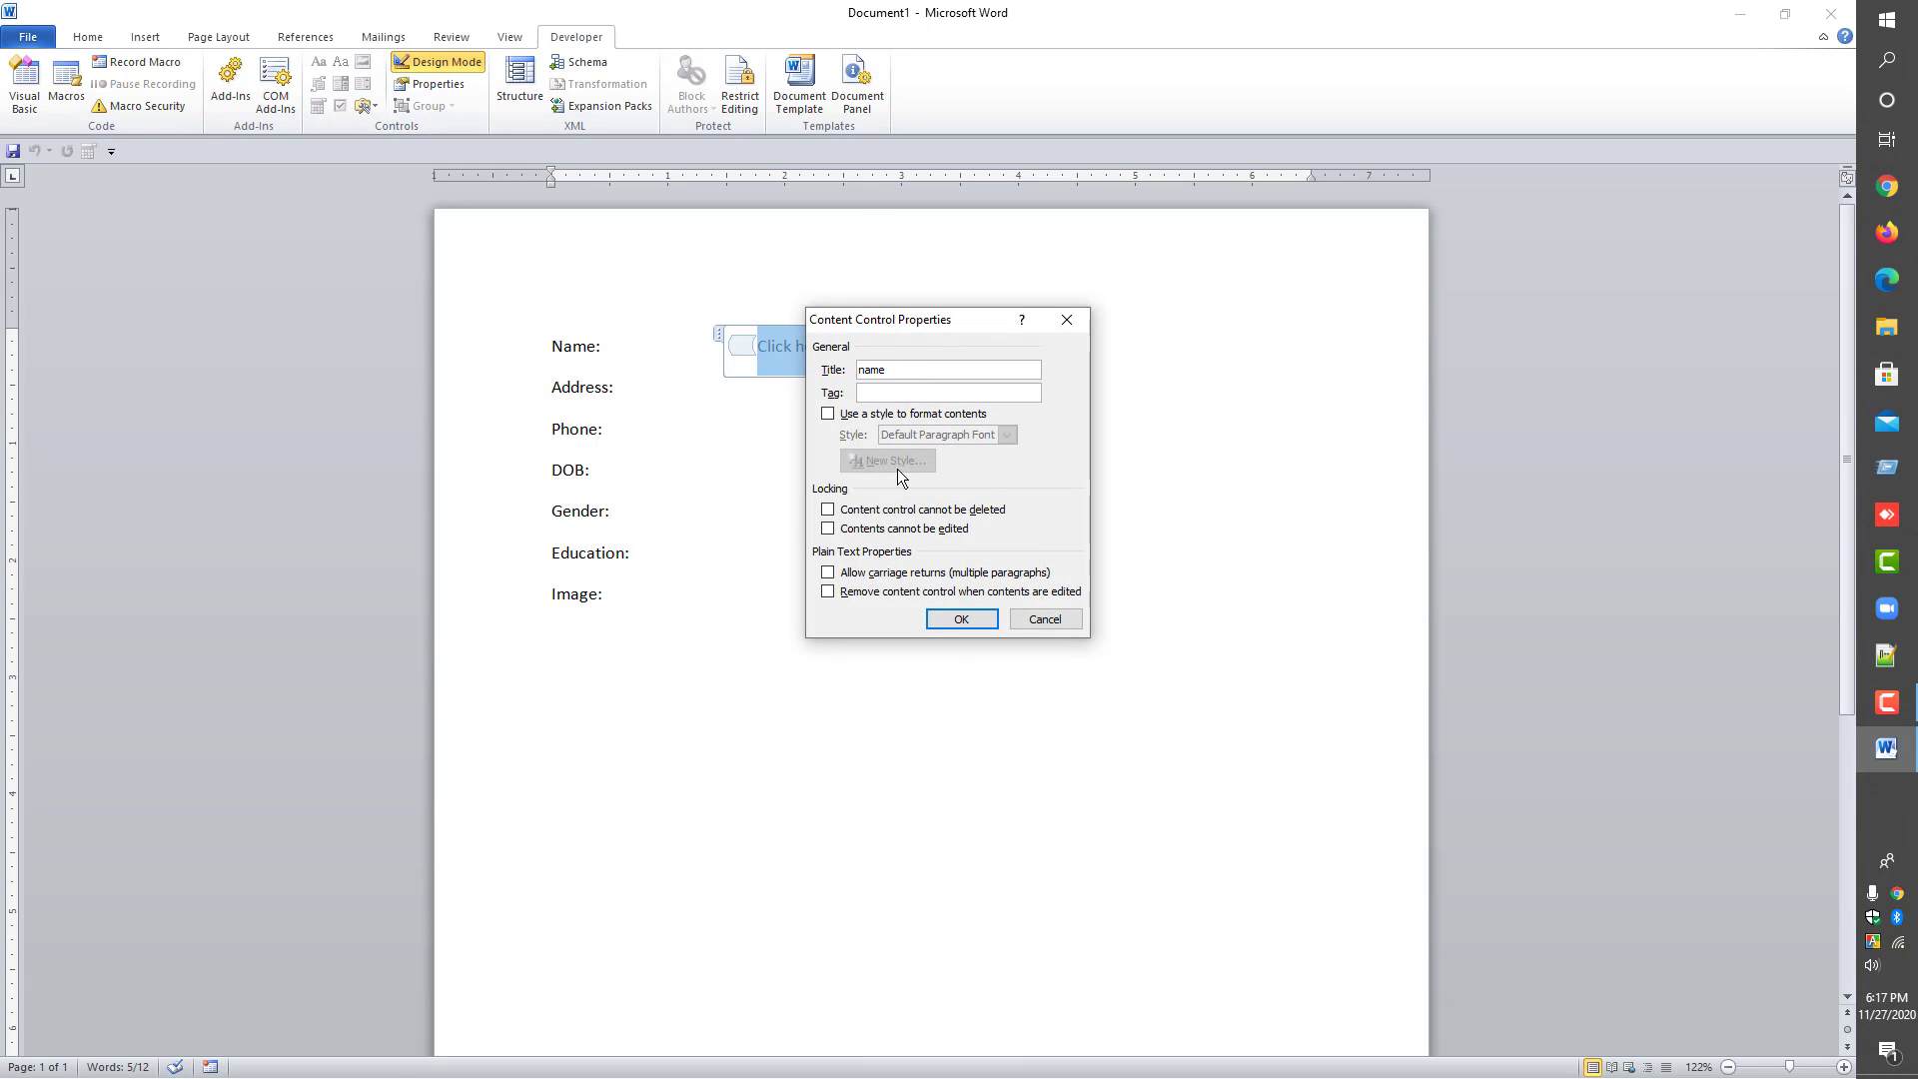
click(963, 621)
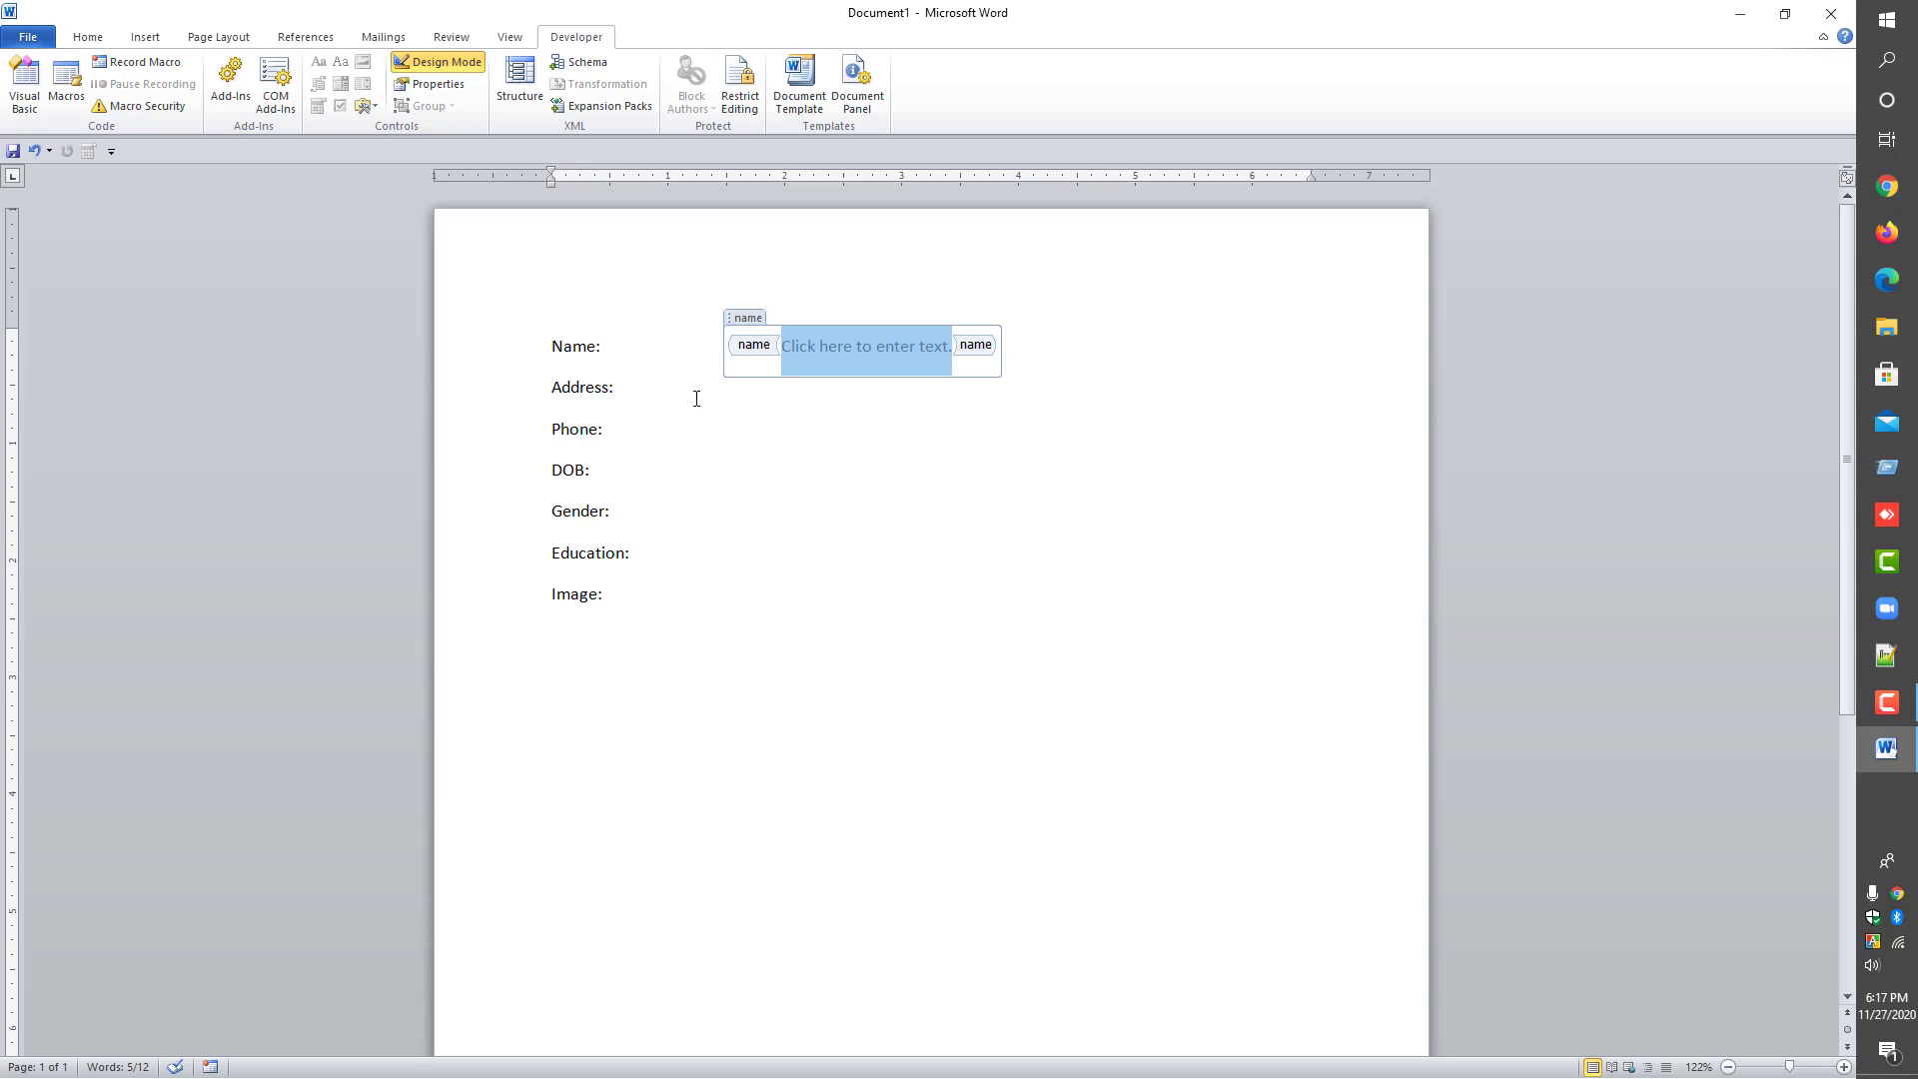
- Add a plain text content control titled "address" on the Address line, aligned with the control above
click(696, 399)
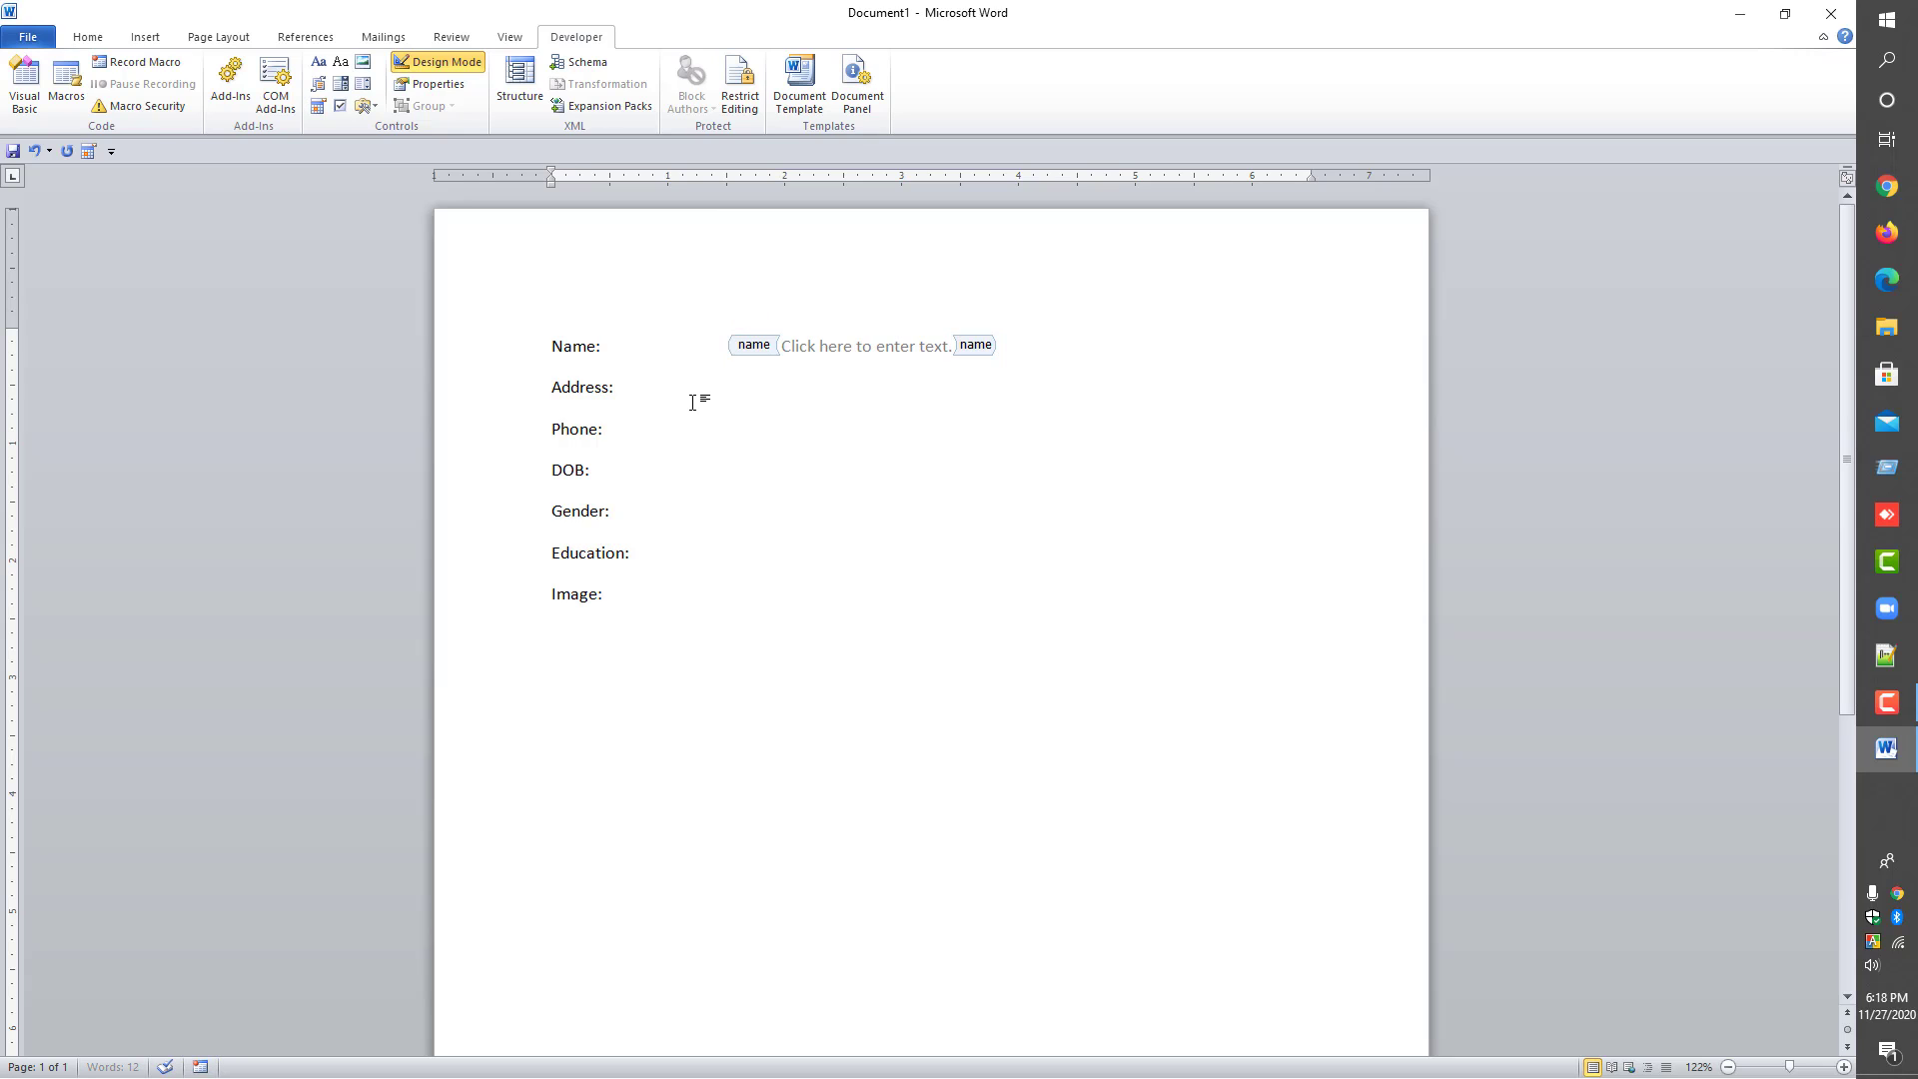
key(Tab)
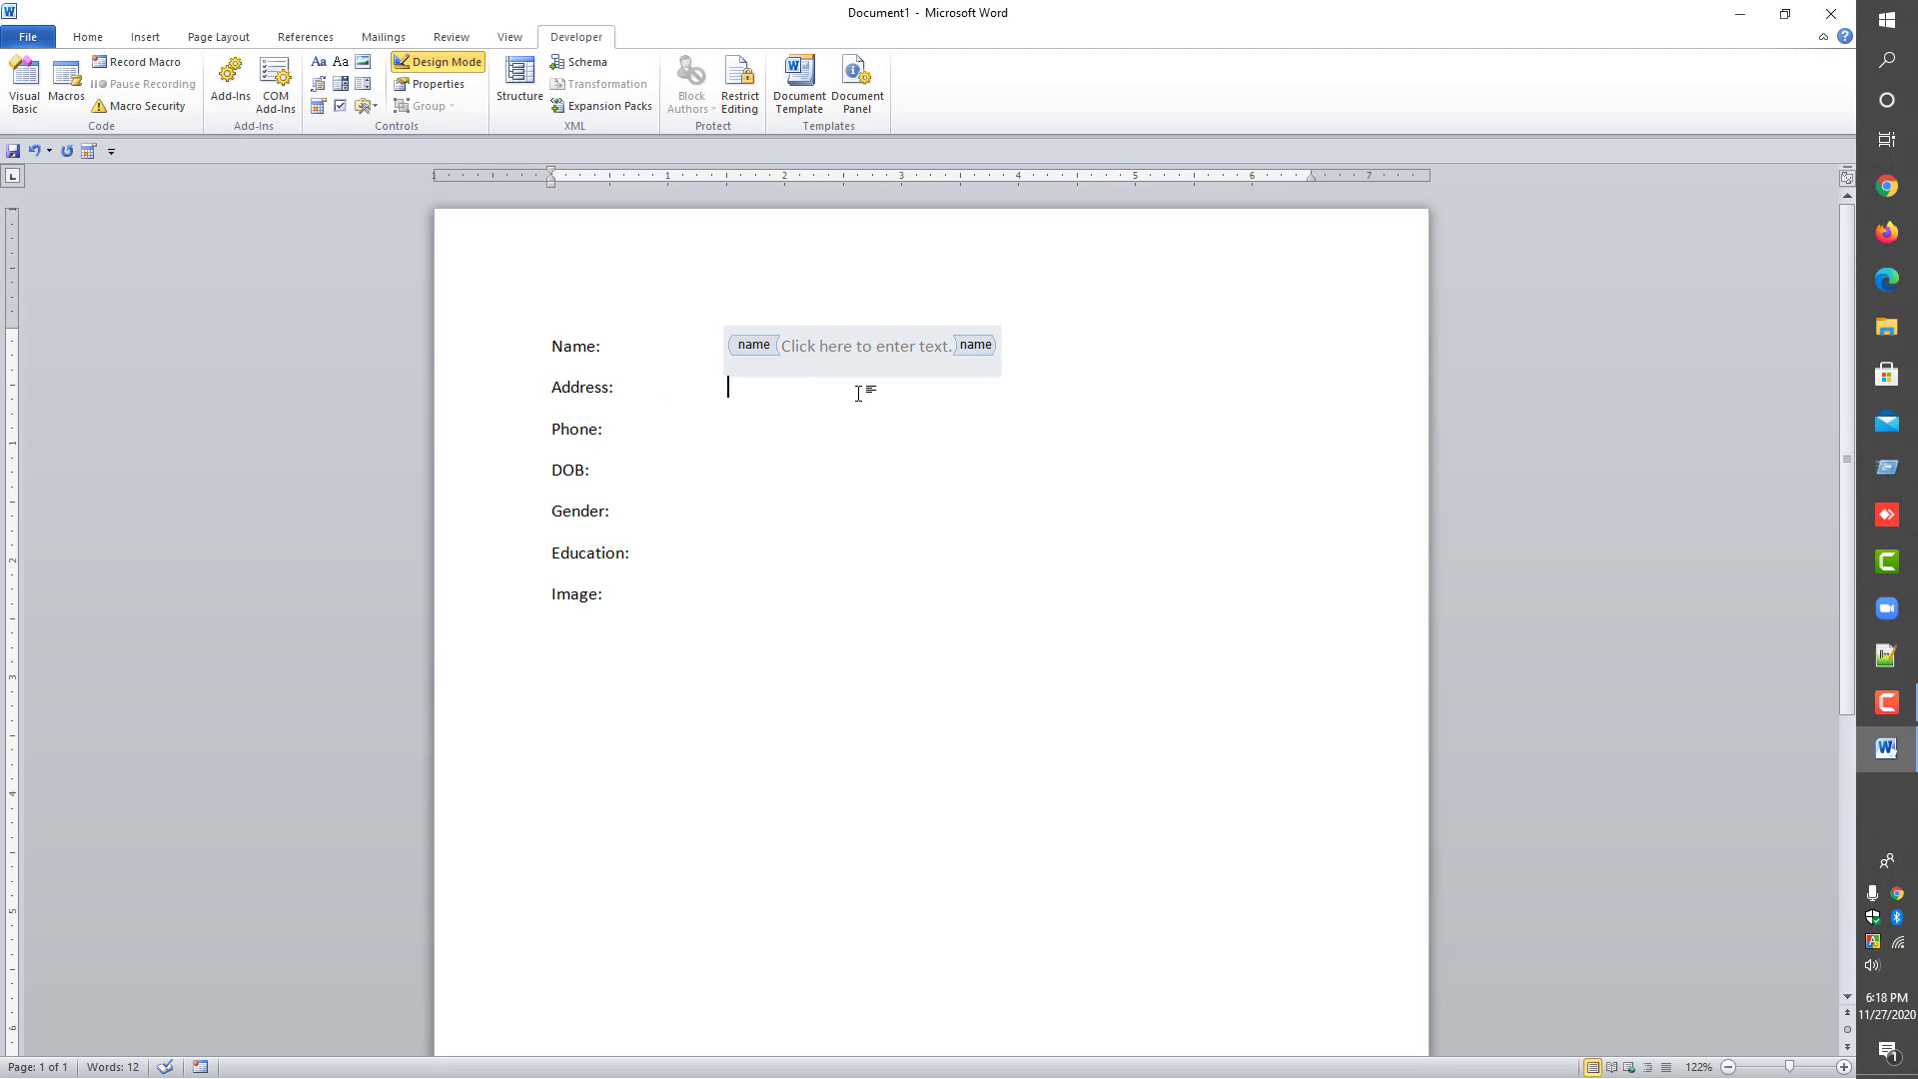
click(342, 64)
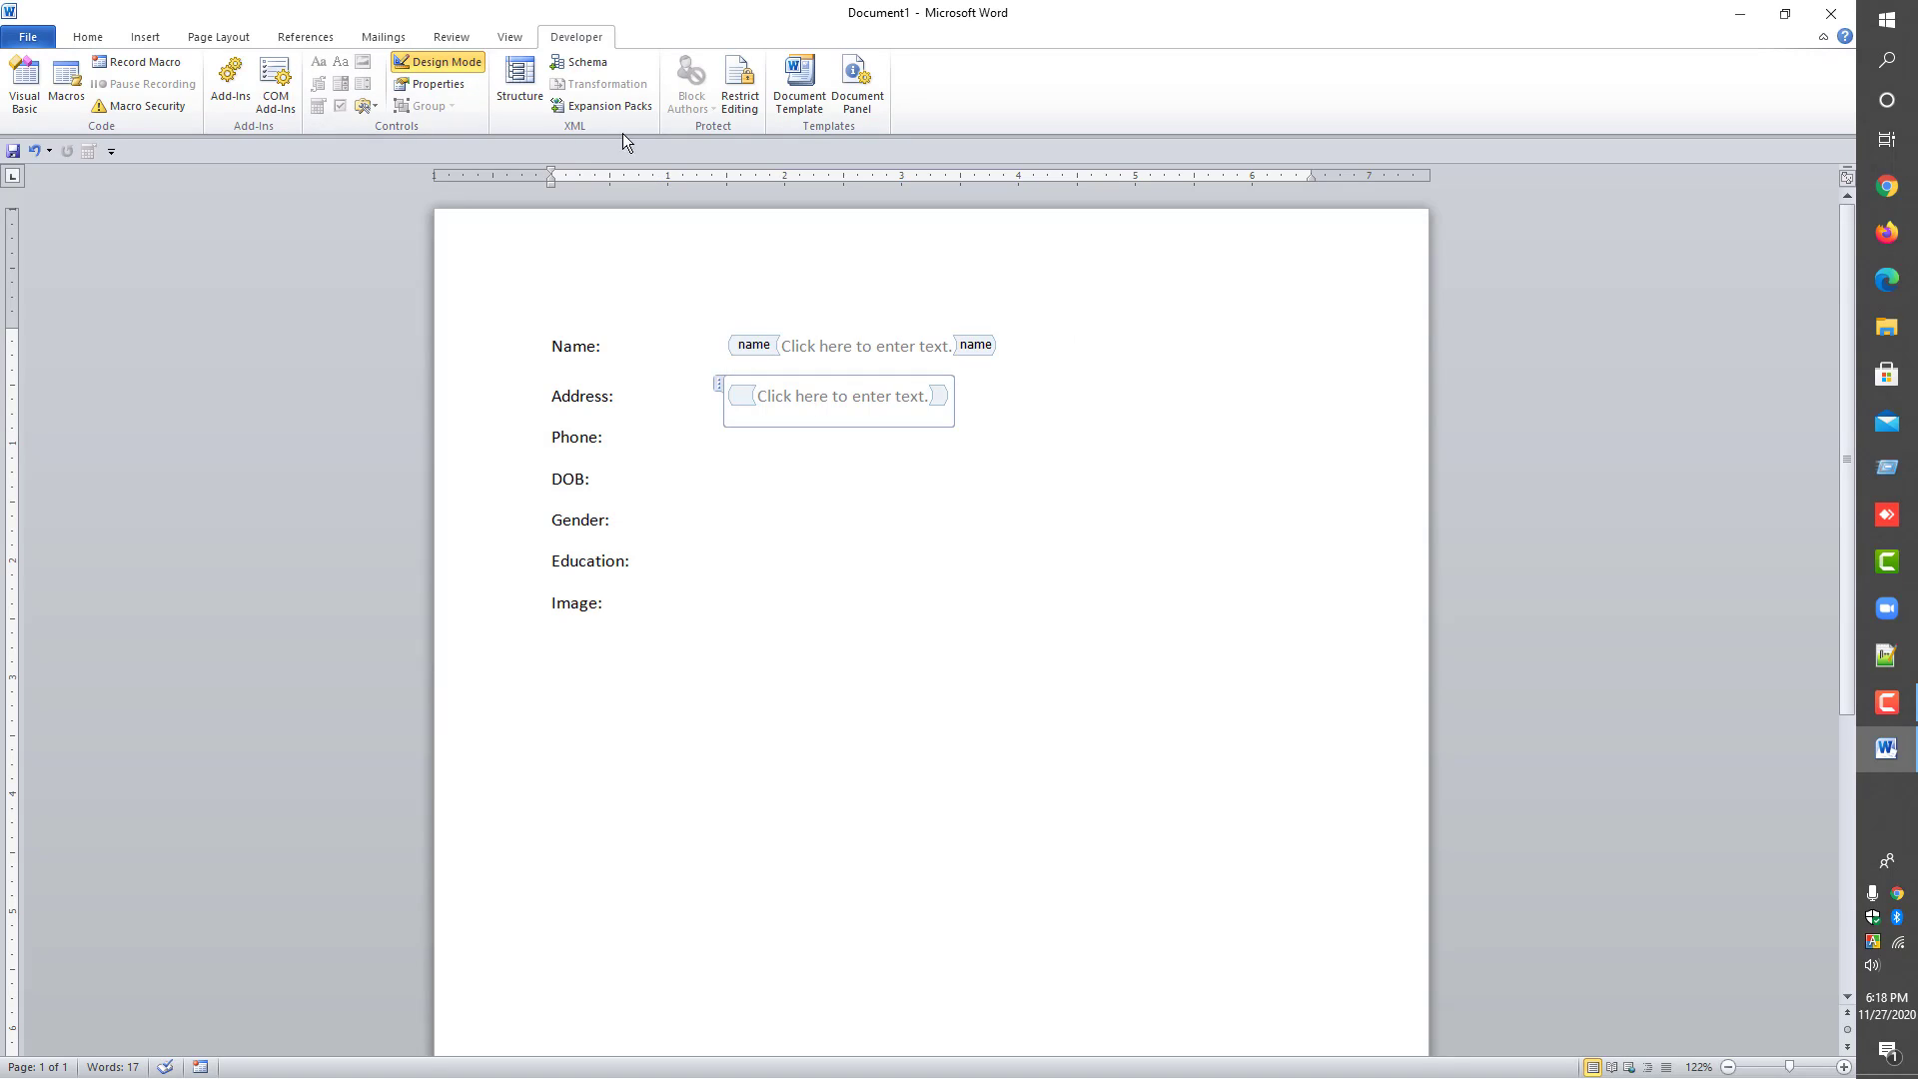
click(436, 84)
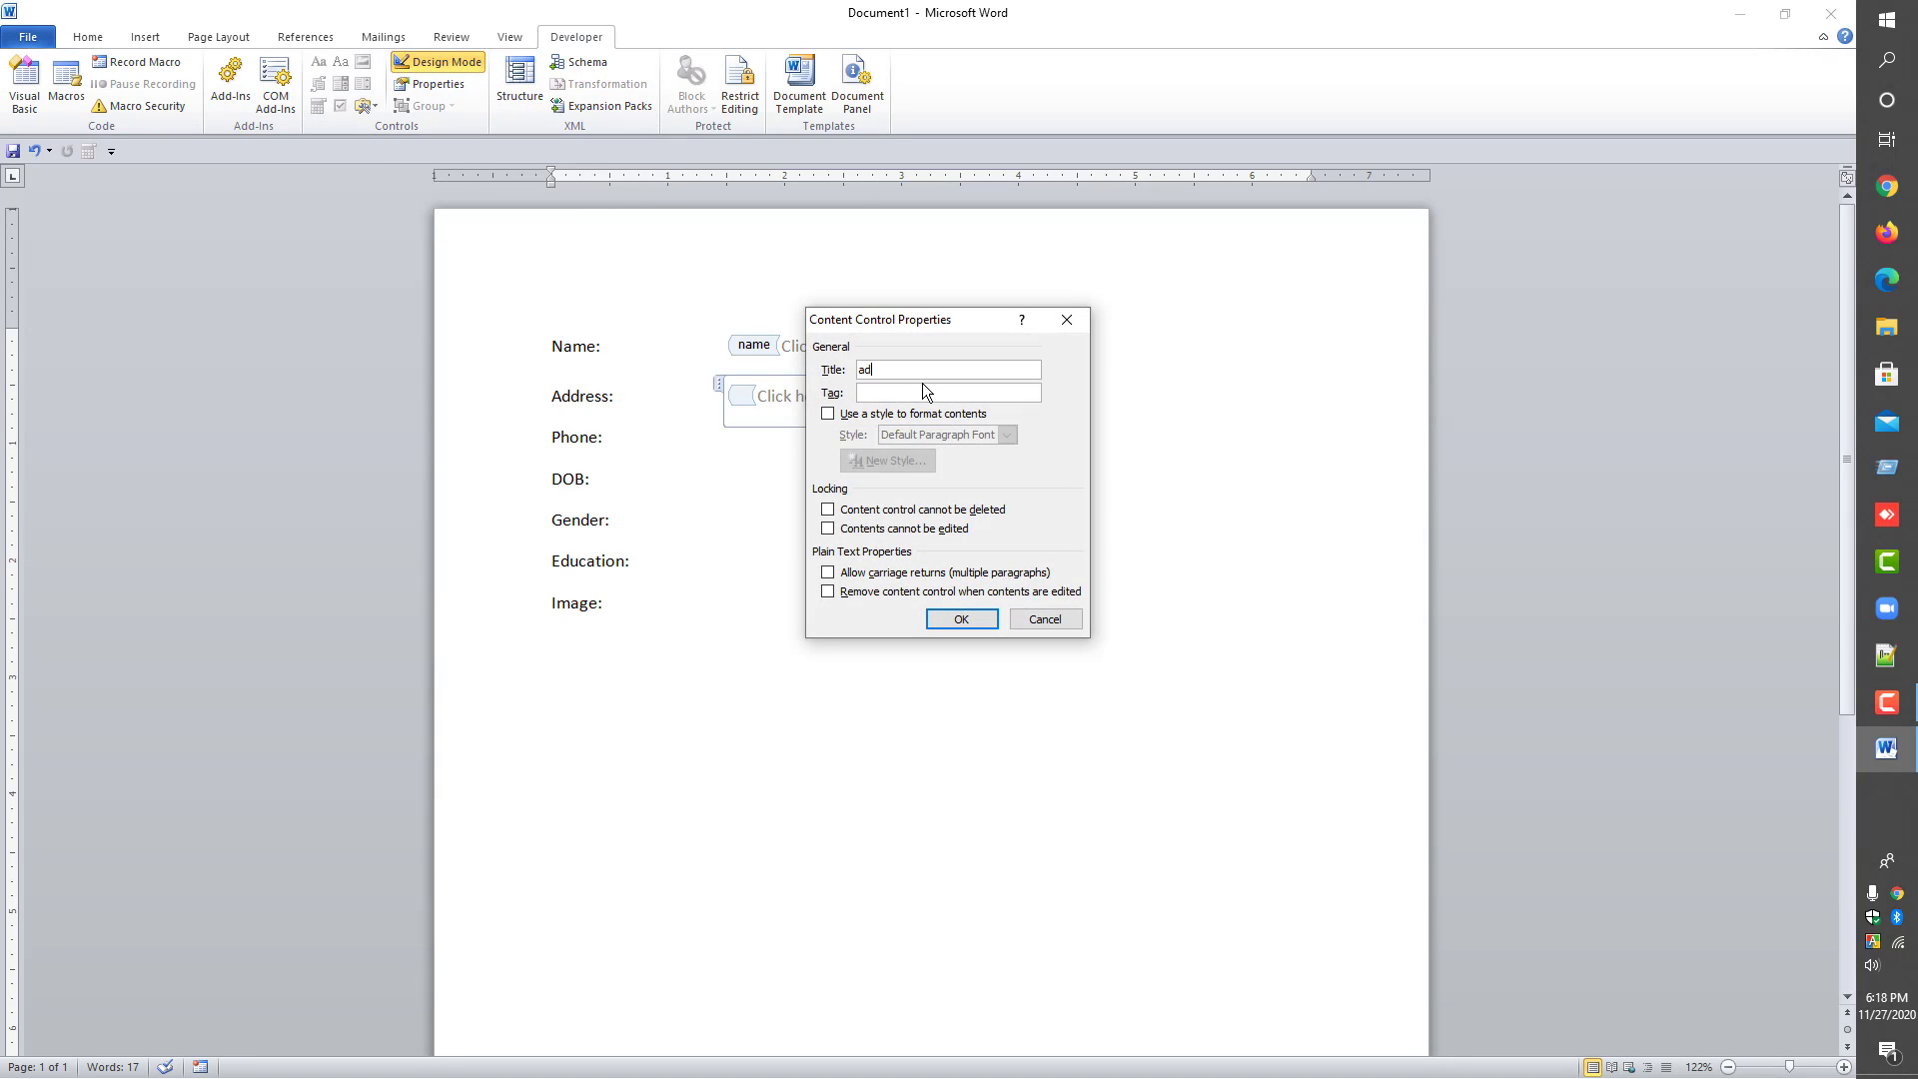
text(address)
click(970, 619)
- Add a plain text content control titled "phone" on the Phone line, aligned with the controls above
click(678, 440)
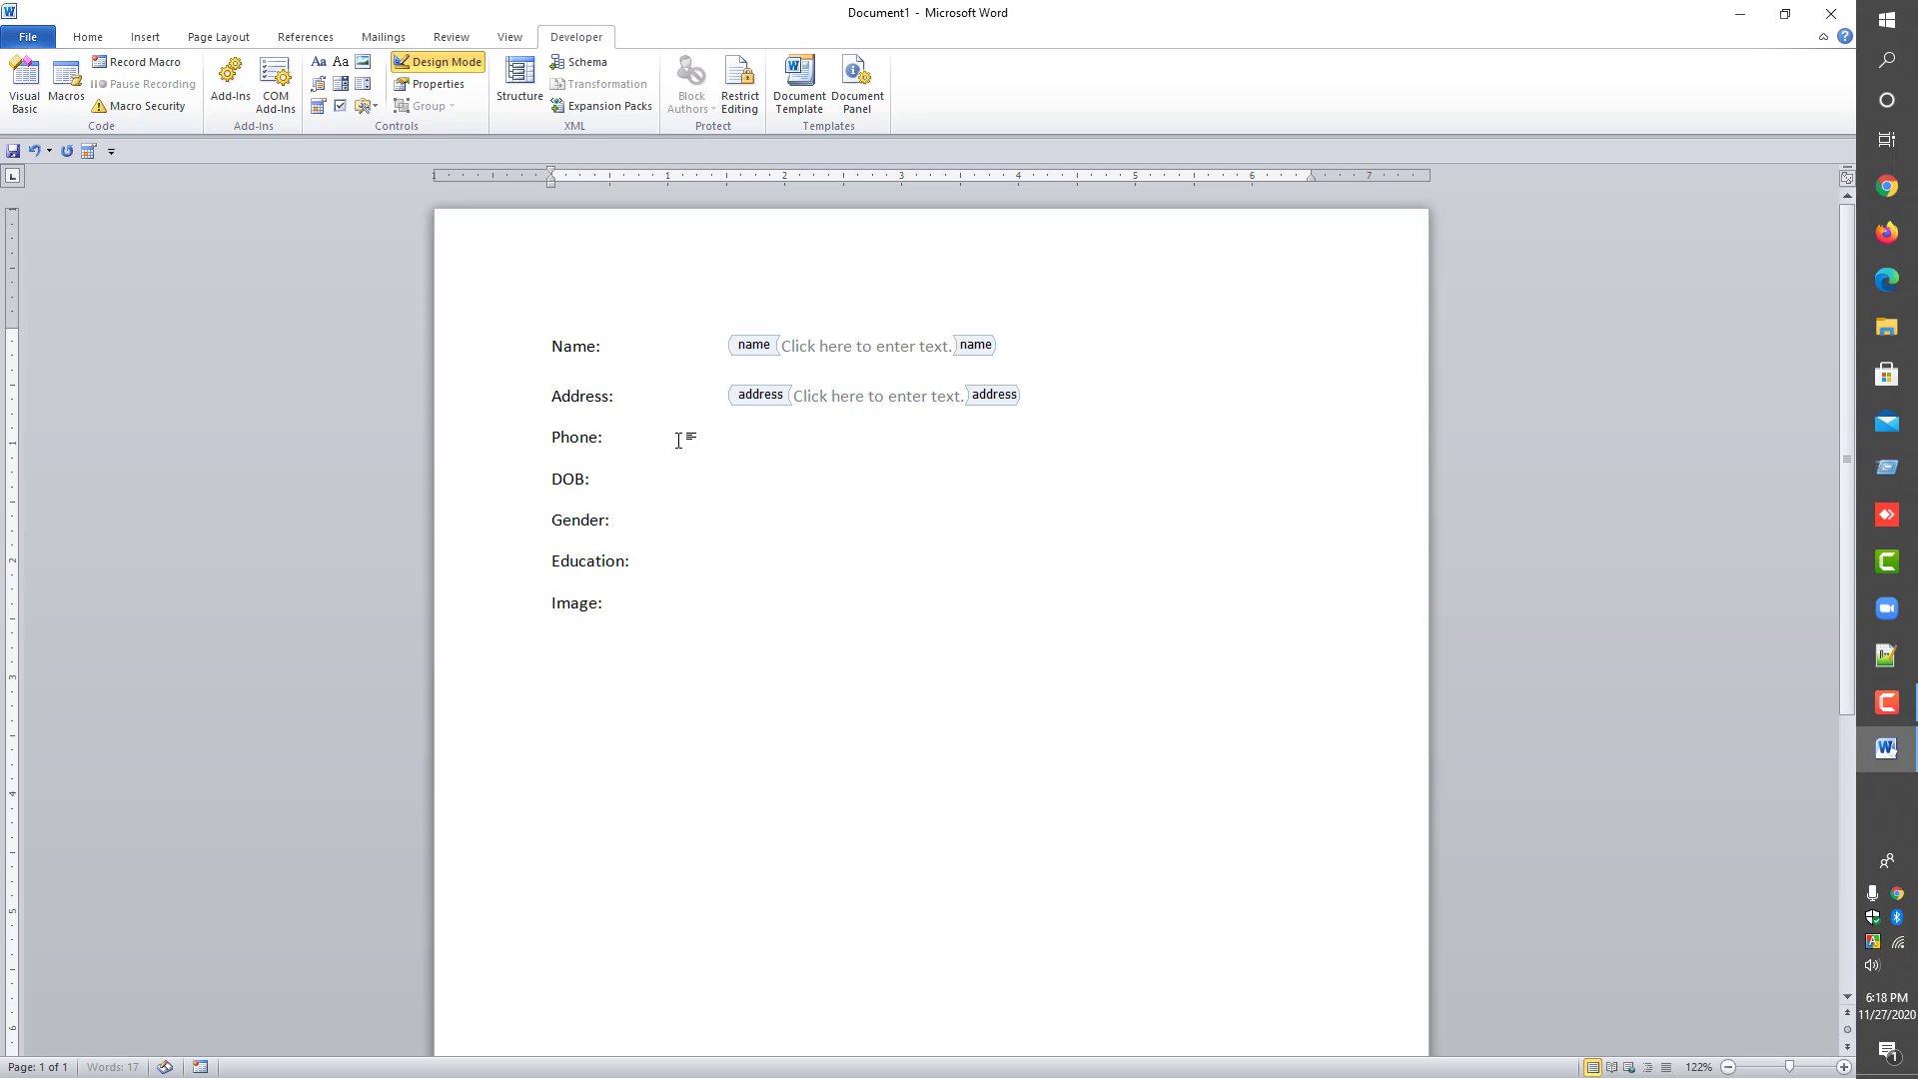
key(Tab)
click(340, 62)
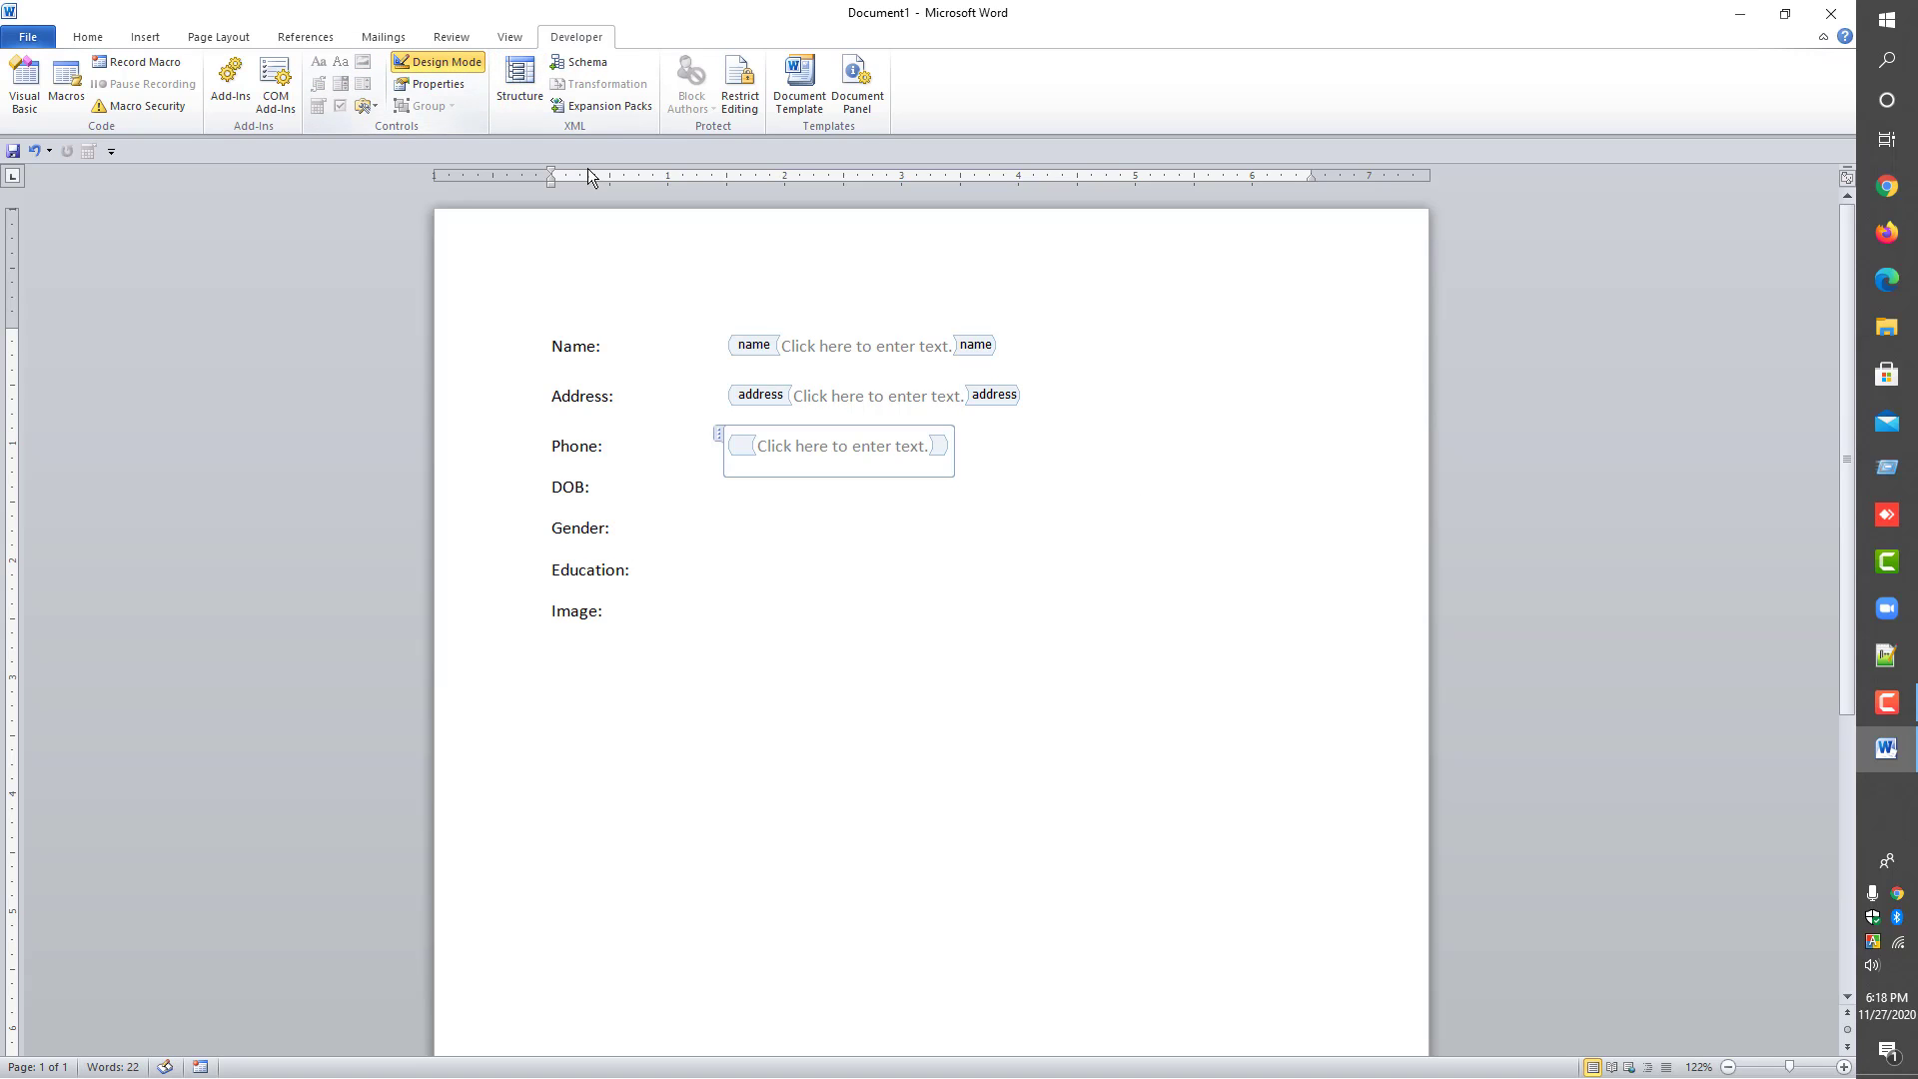
click(412, 84)
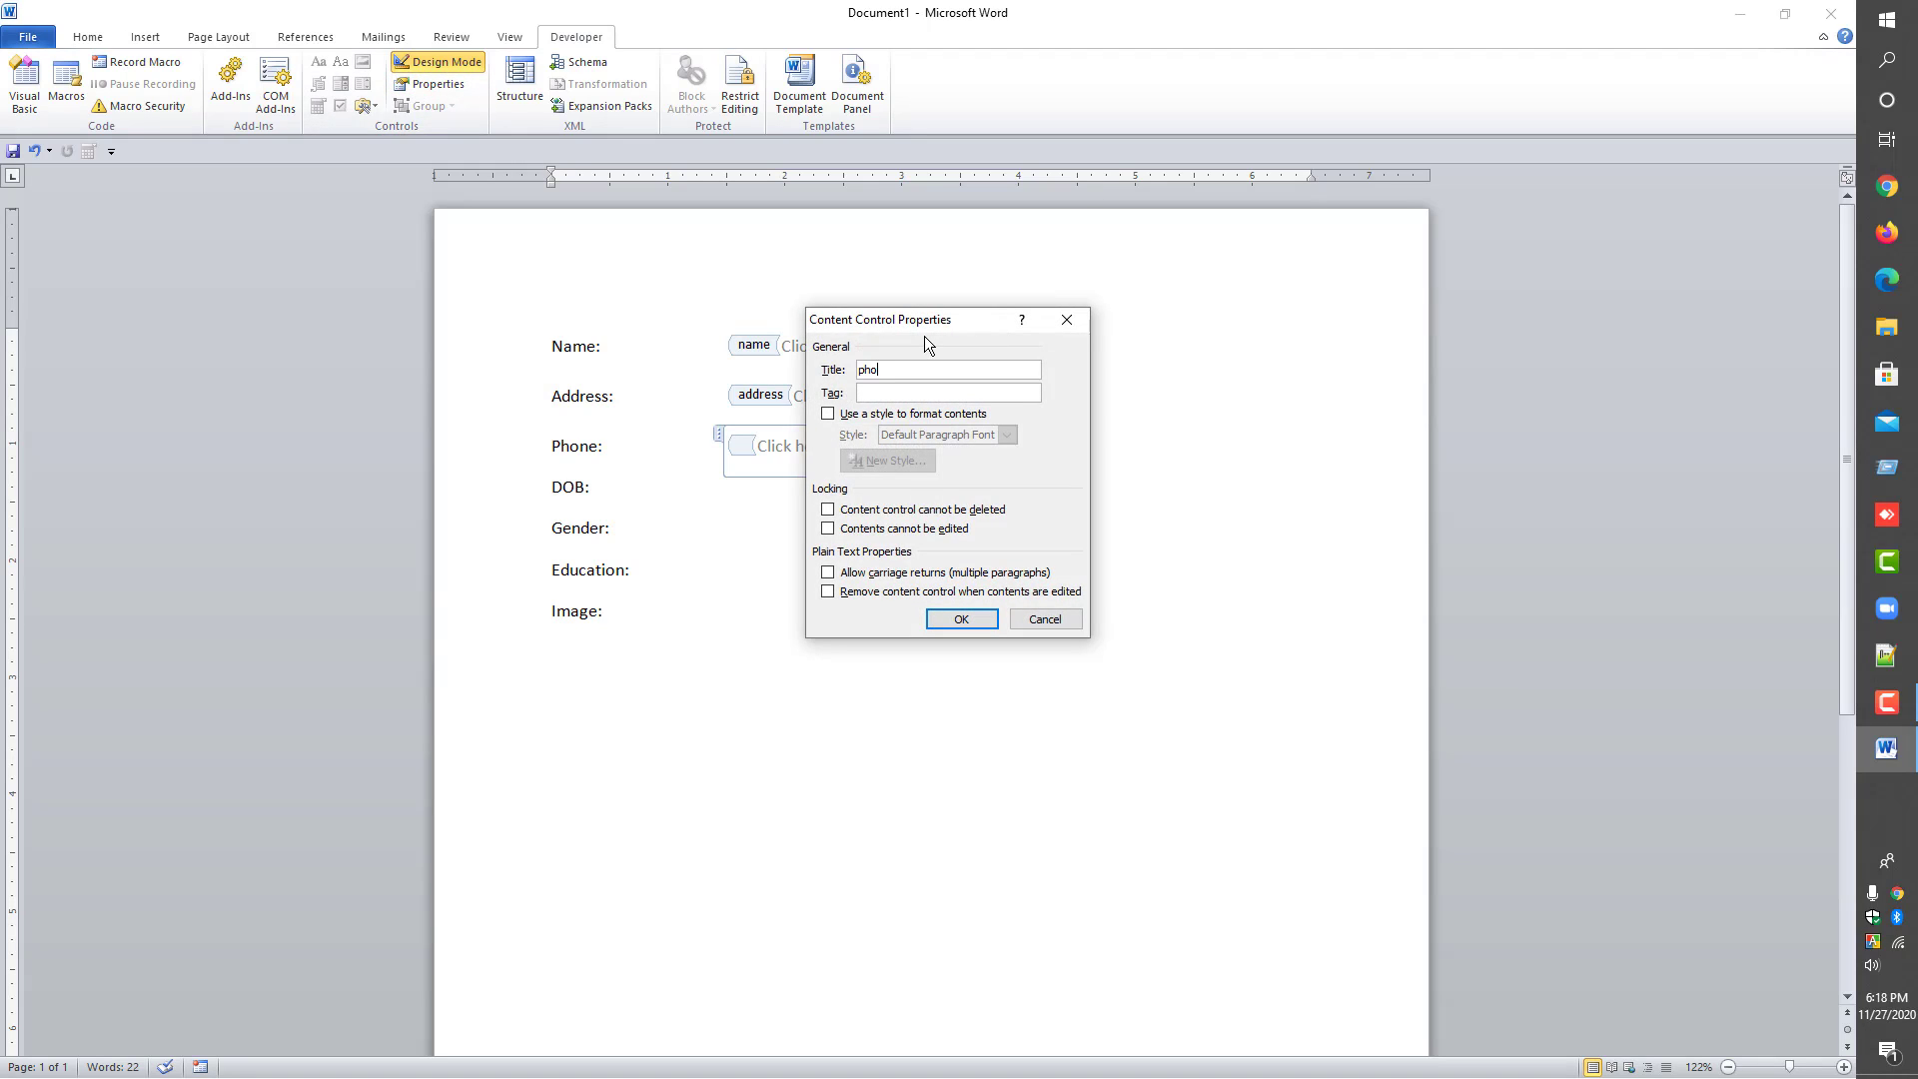
click(938, 624)
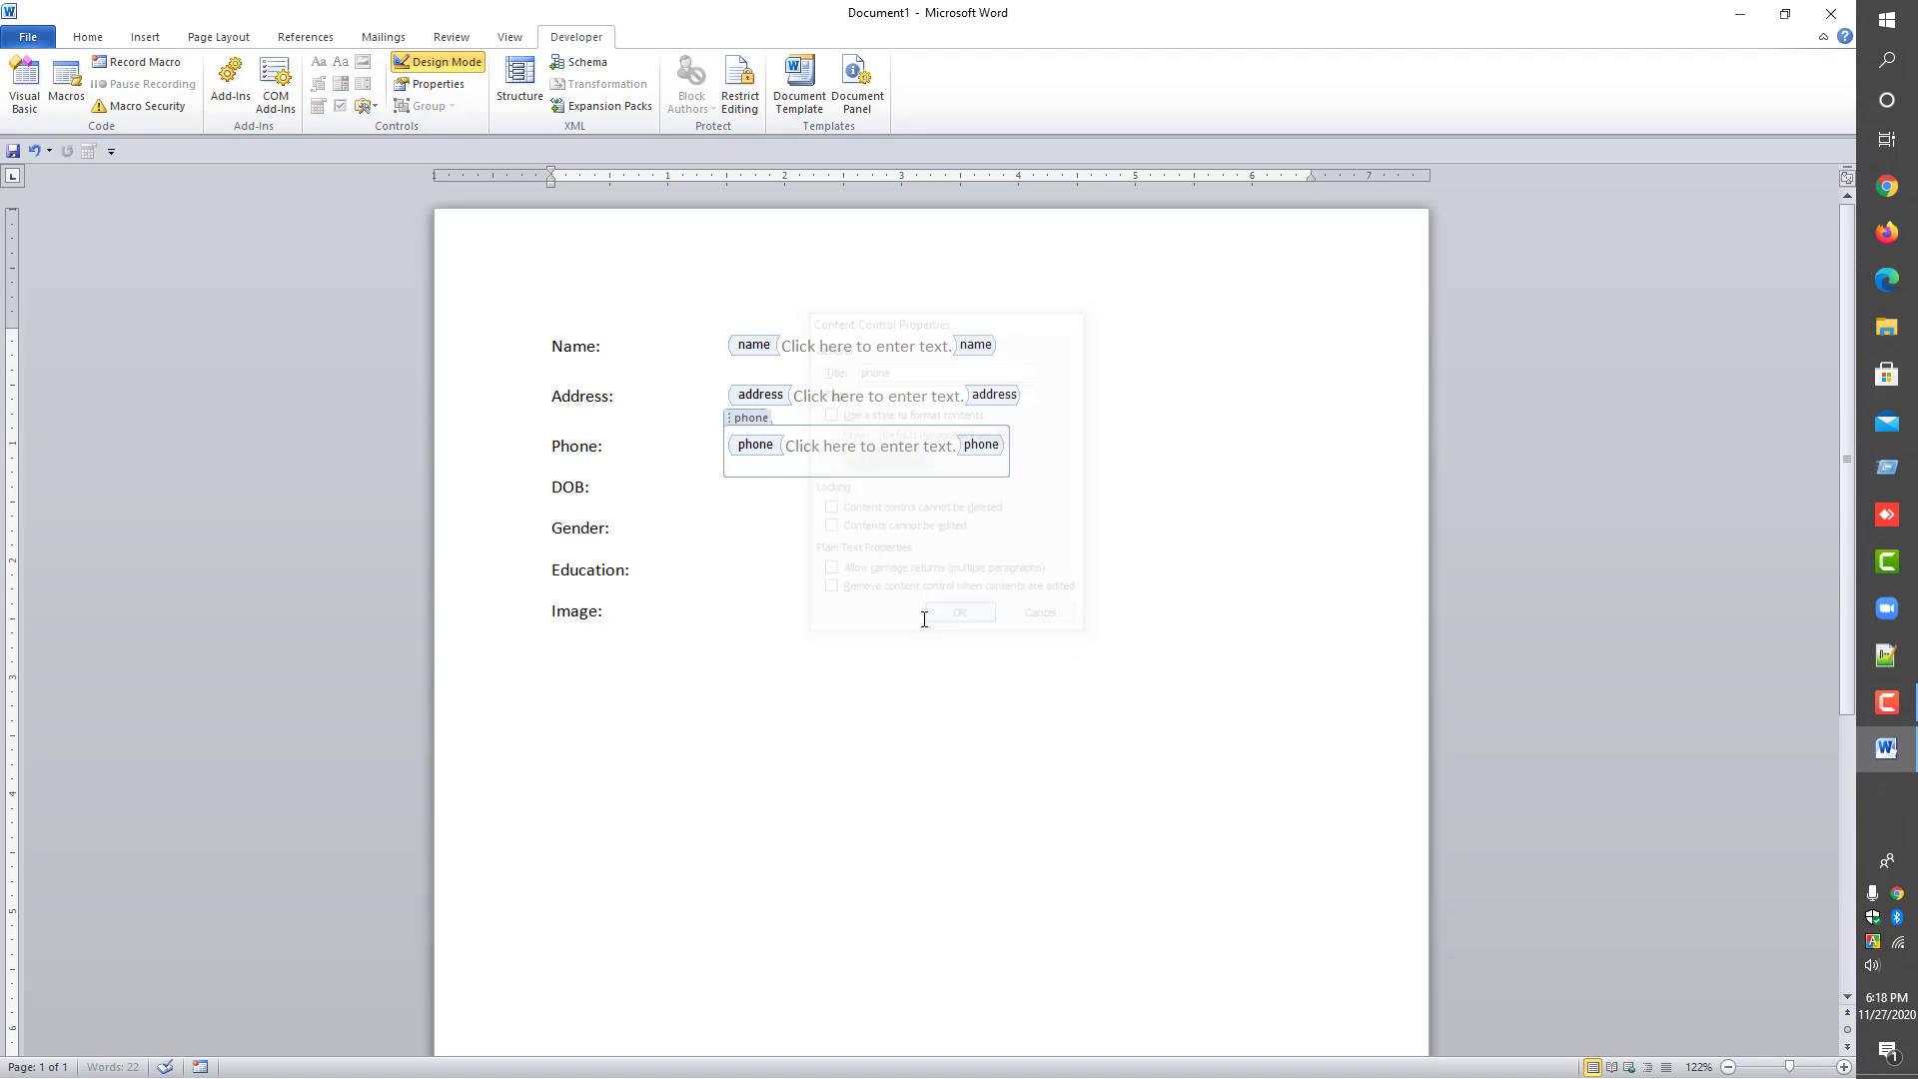
- Add a date picker content control titled "date" on the DOB line, aligned with the controls above
click(725, 492)
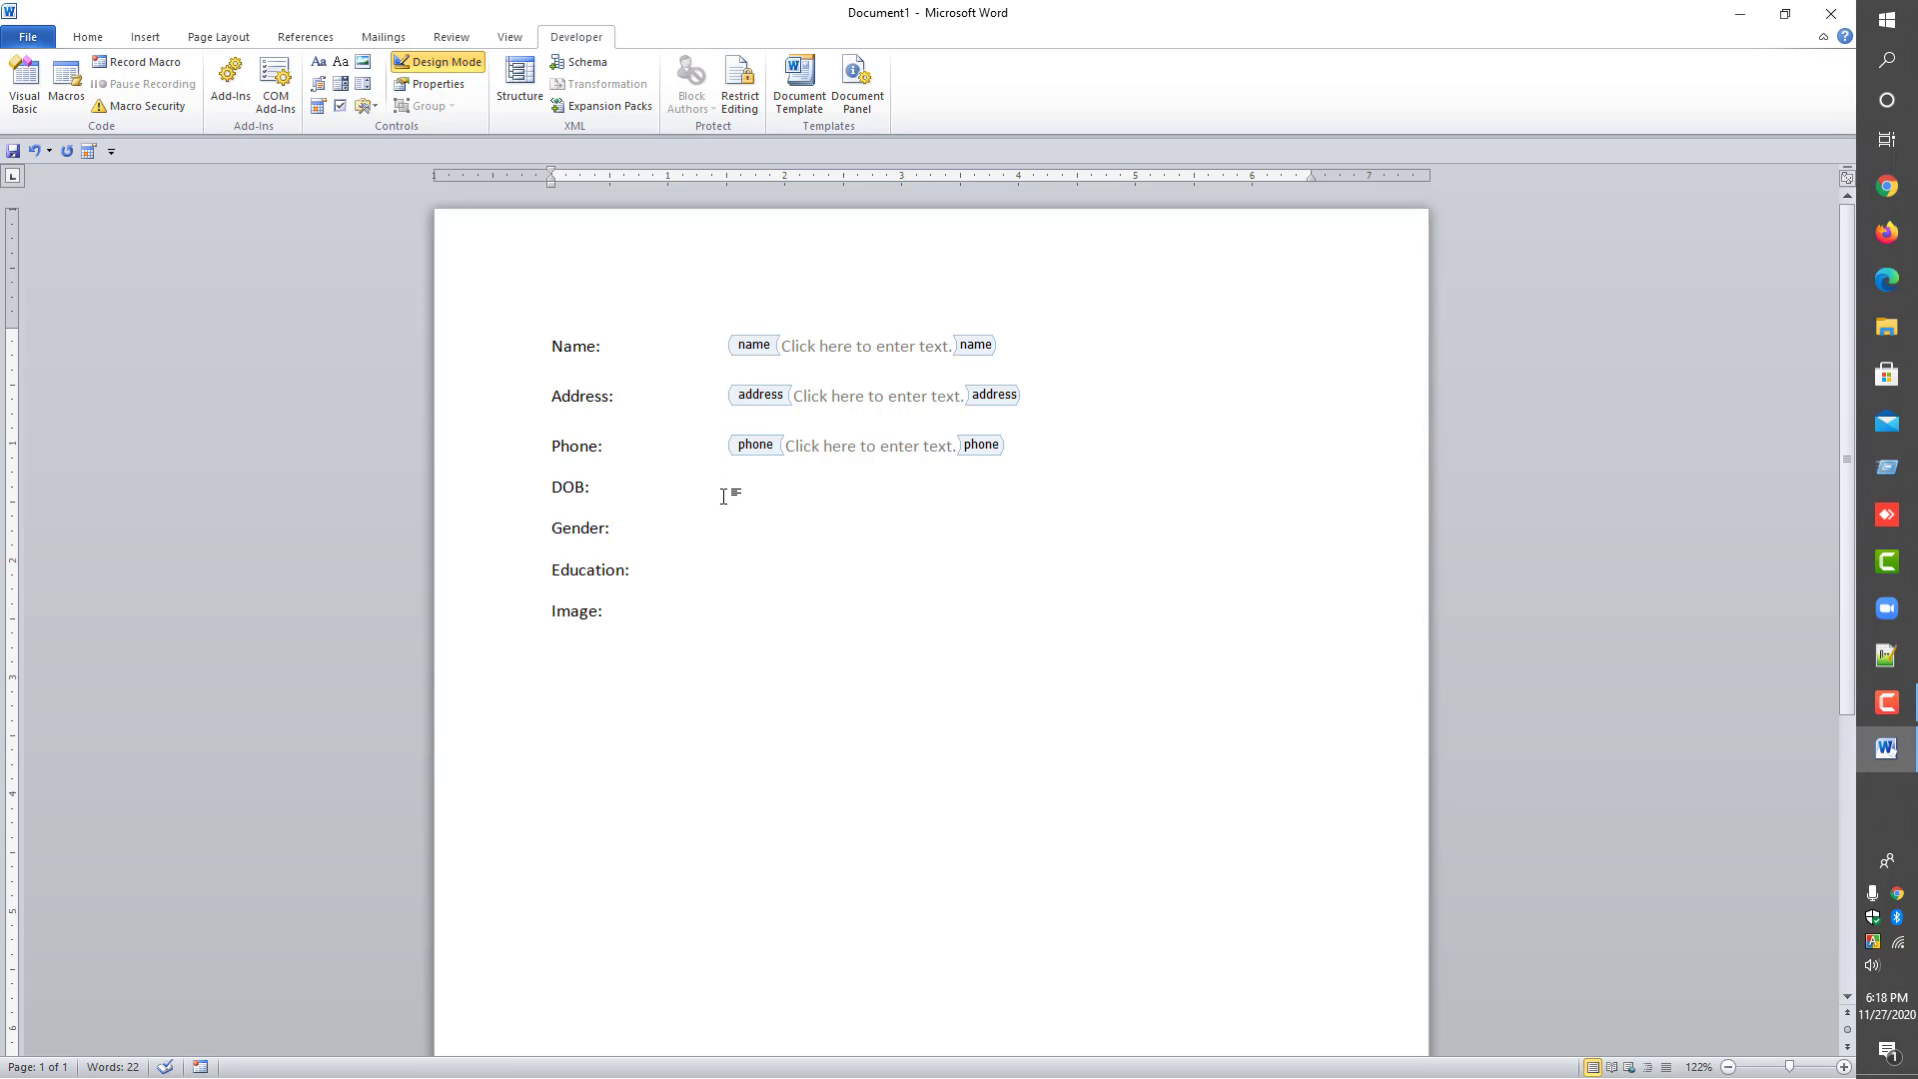
key(Tab)
key(Tab)
click(318, 107)
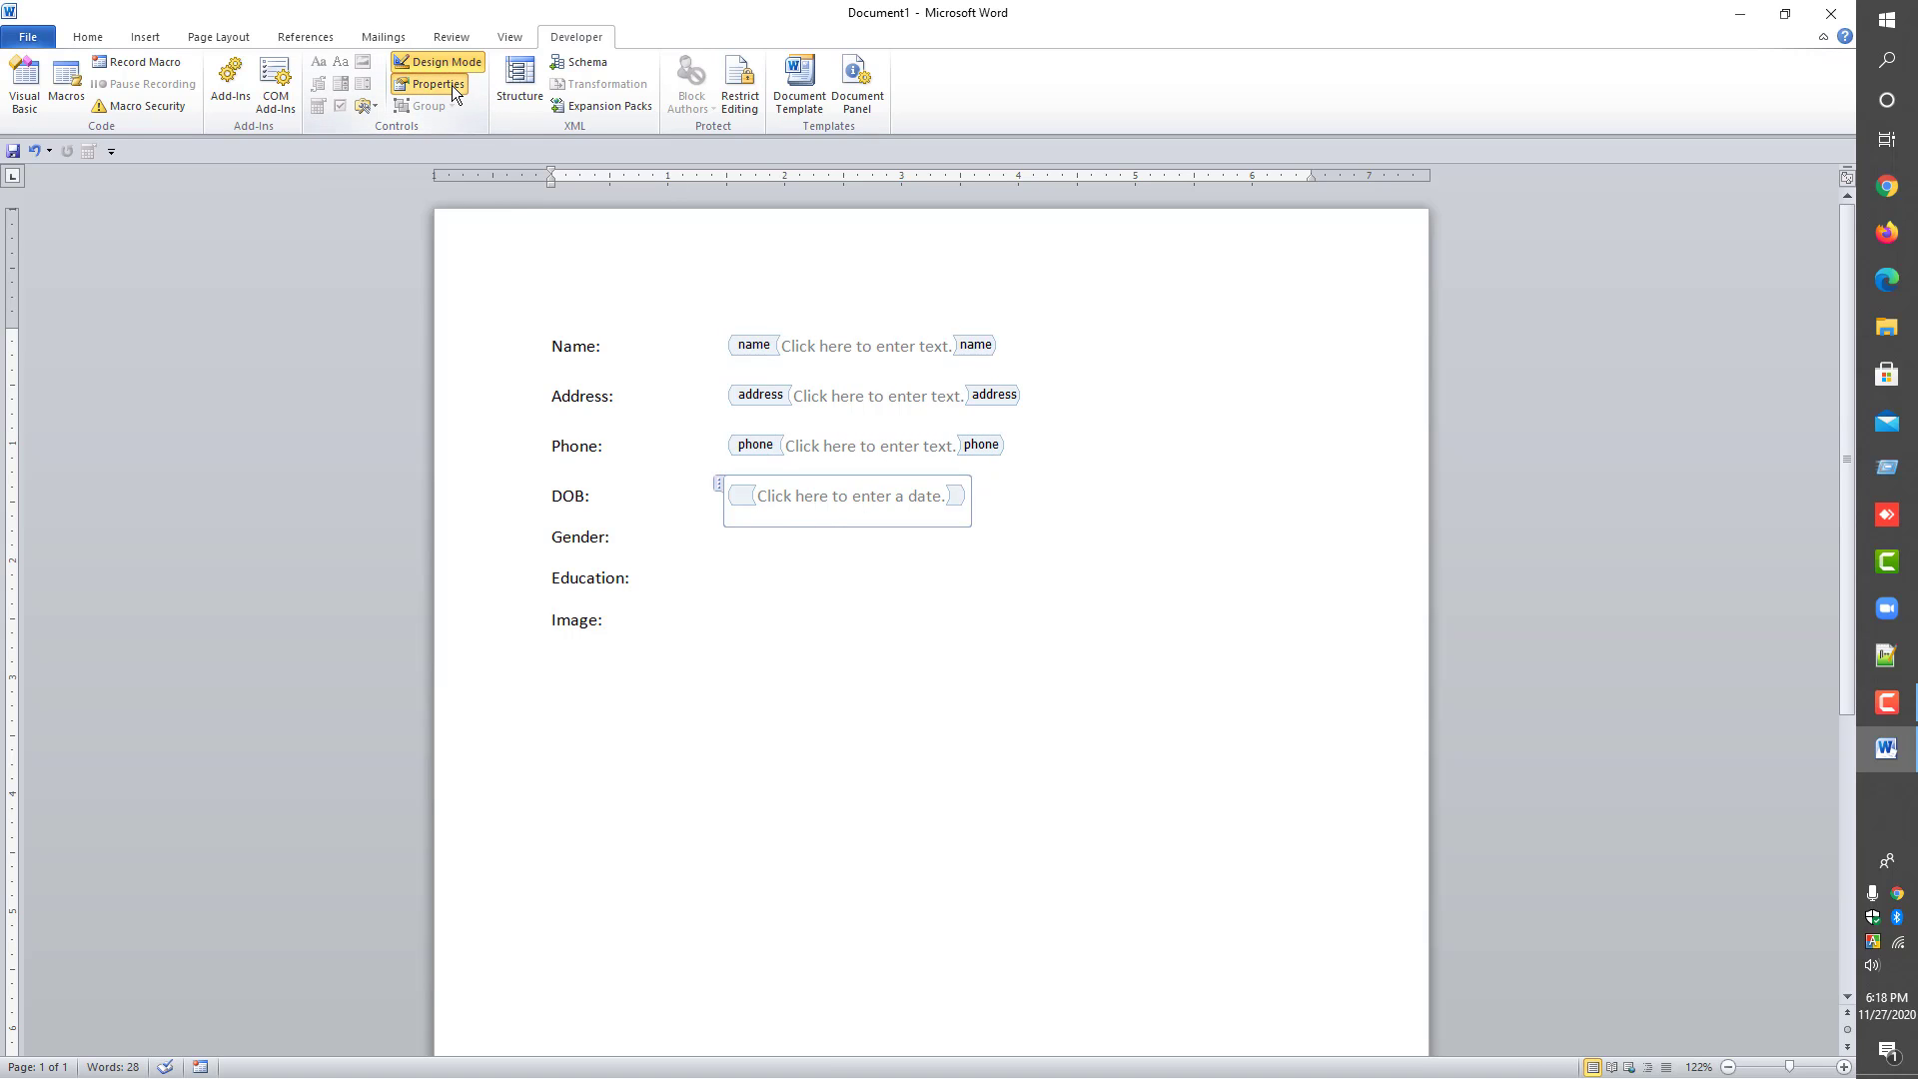
click(451, 86)
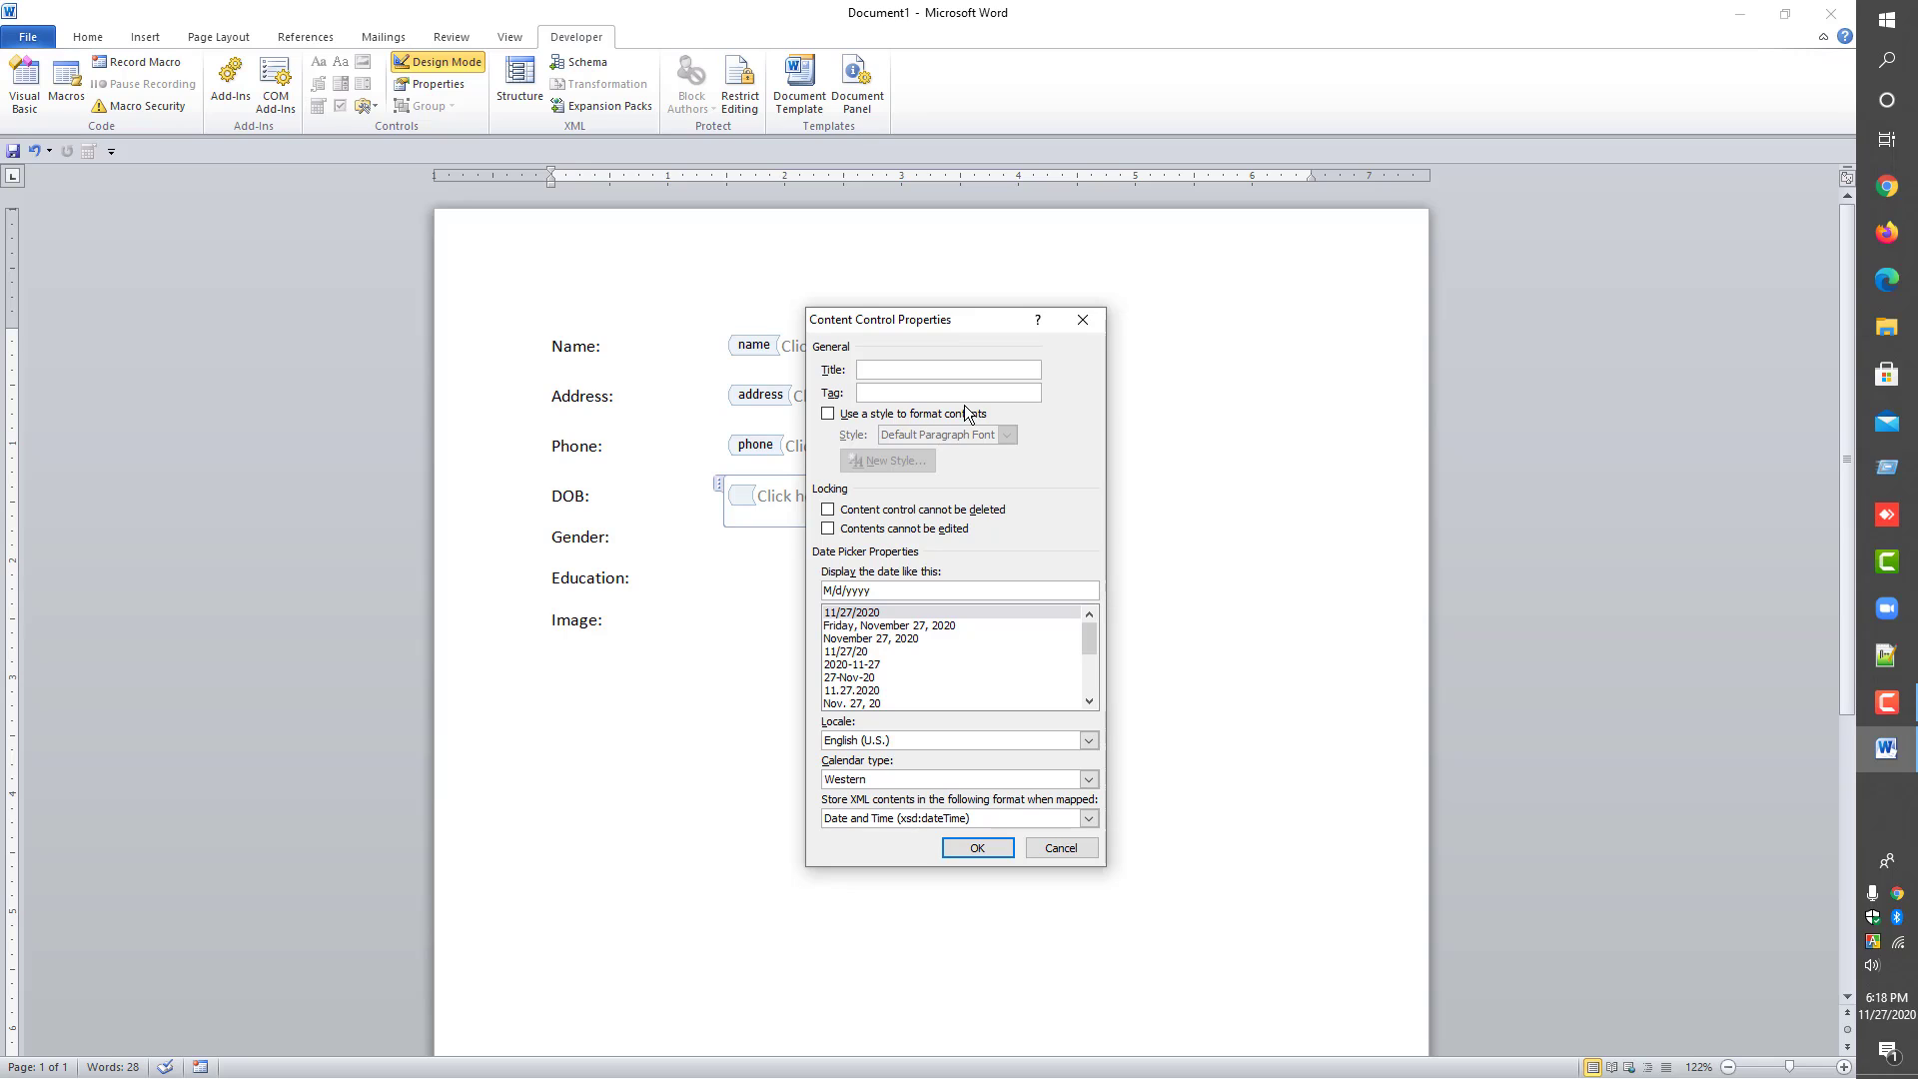
text(date)
click(975, 849)
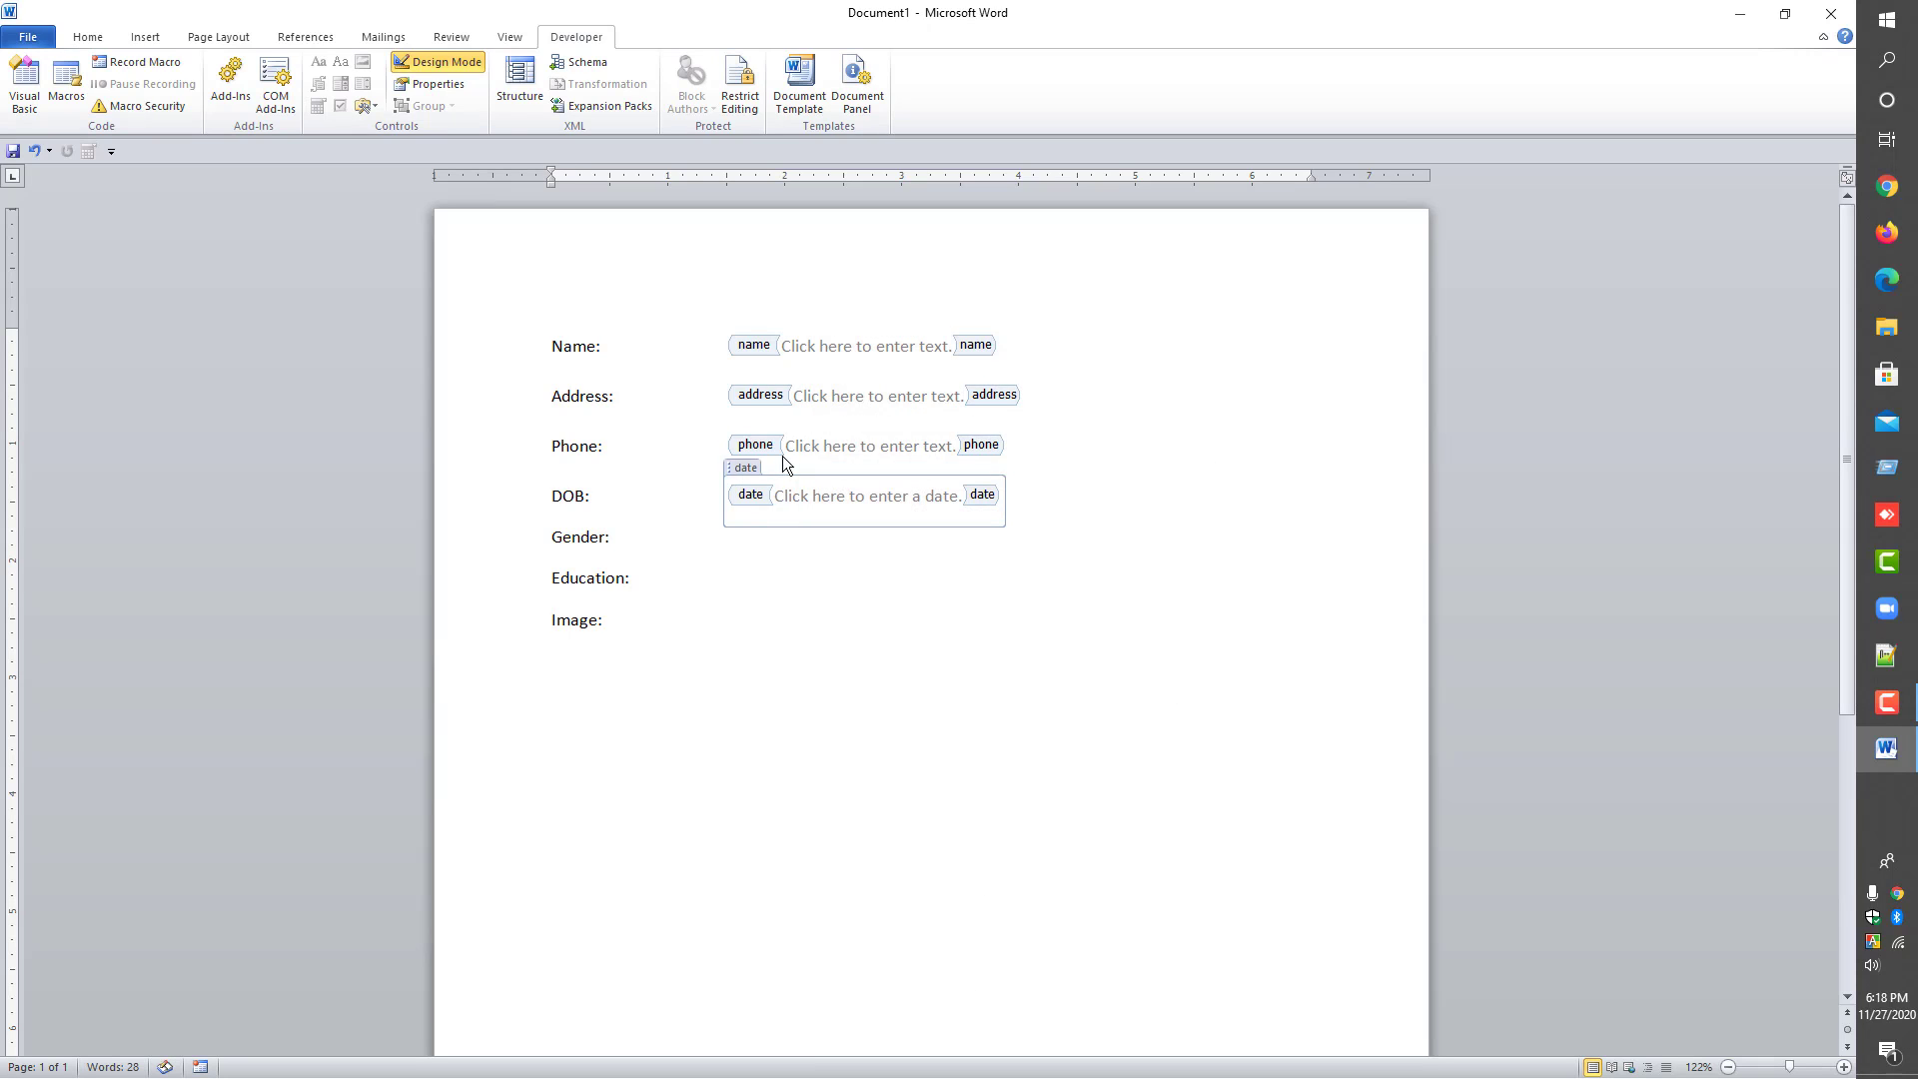
- Insert an ActiveX option button on the Gender line, aligned with the controls above
click(693, 543)
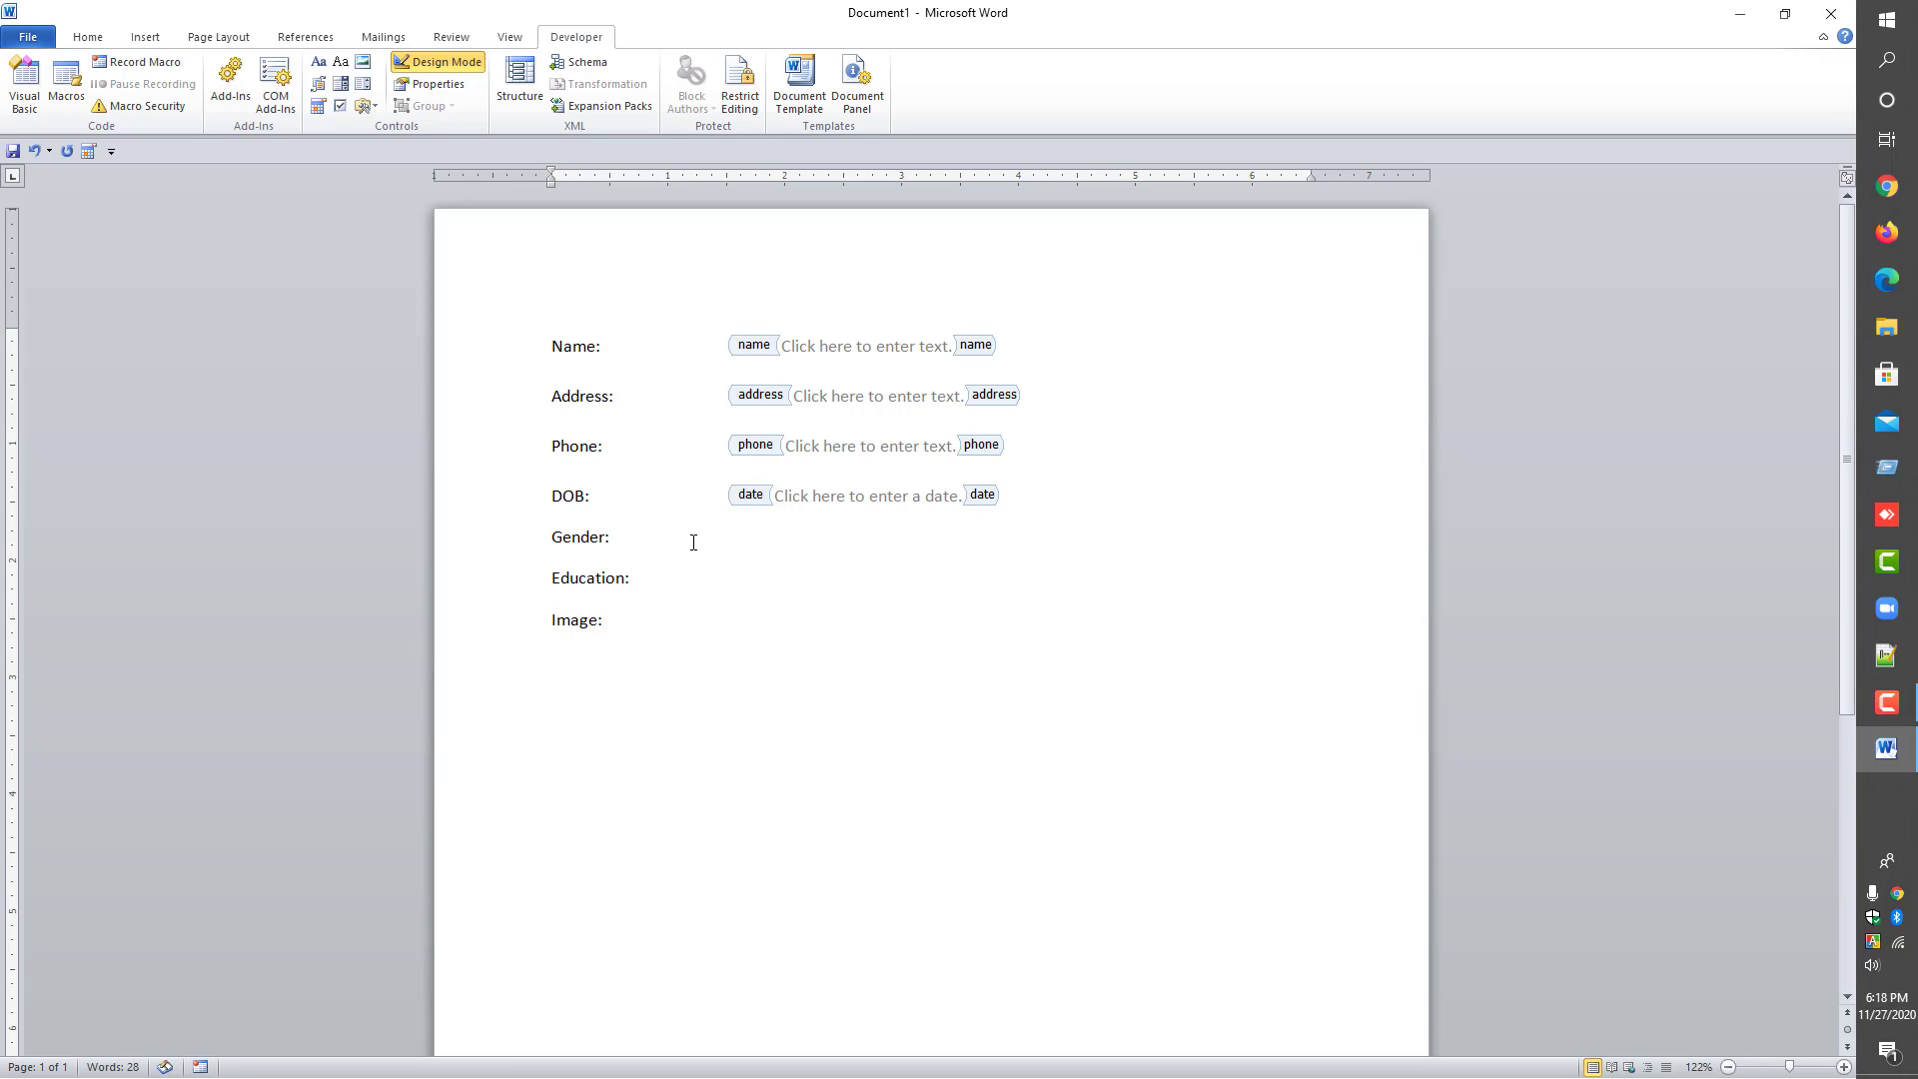
key(Tab)
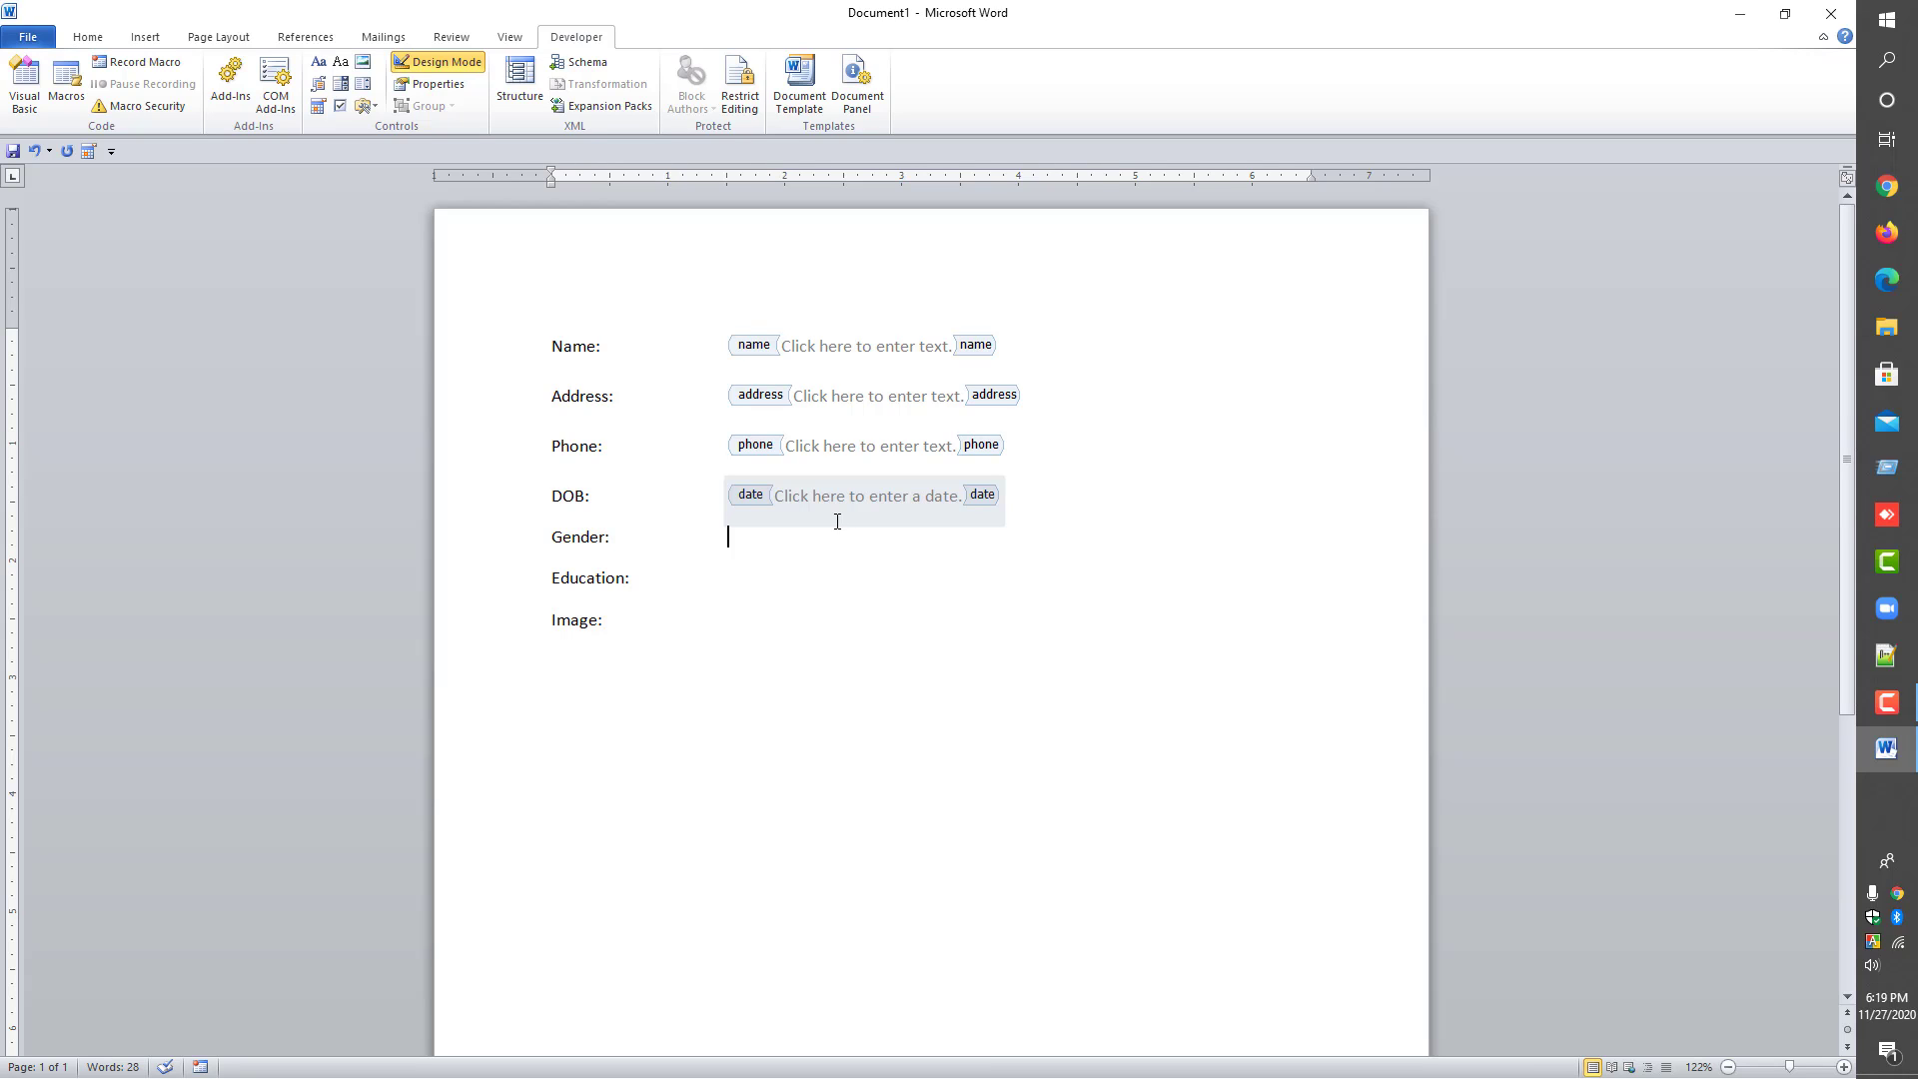
click(376, 108)
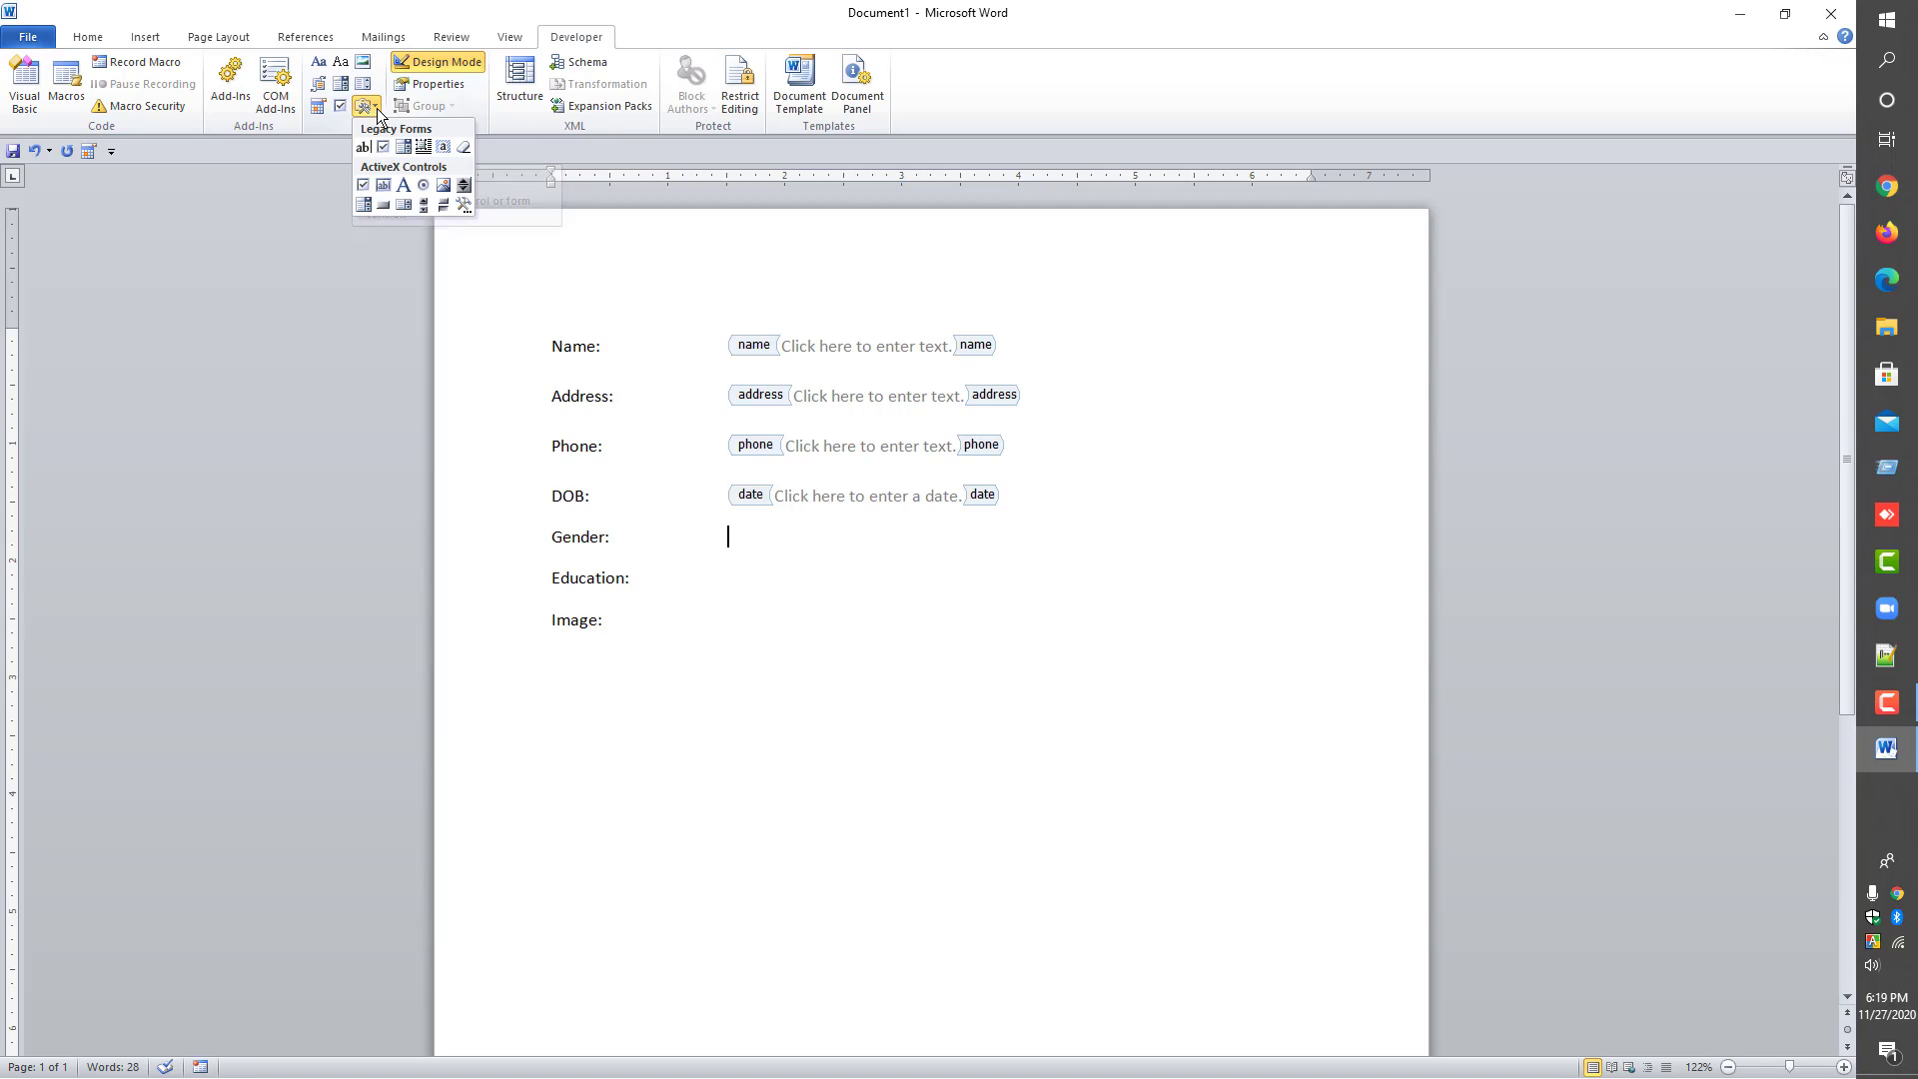
click(423, 186)
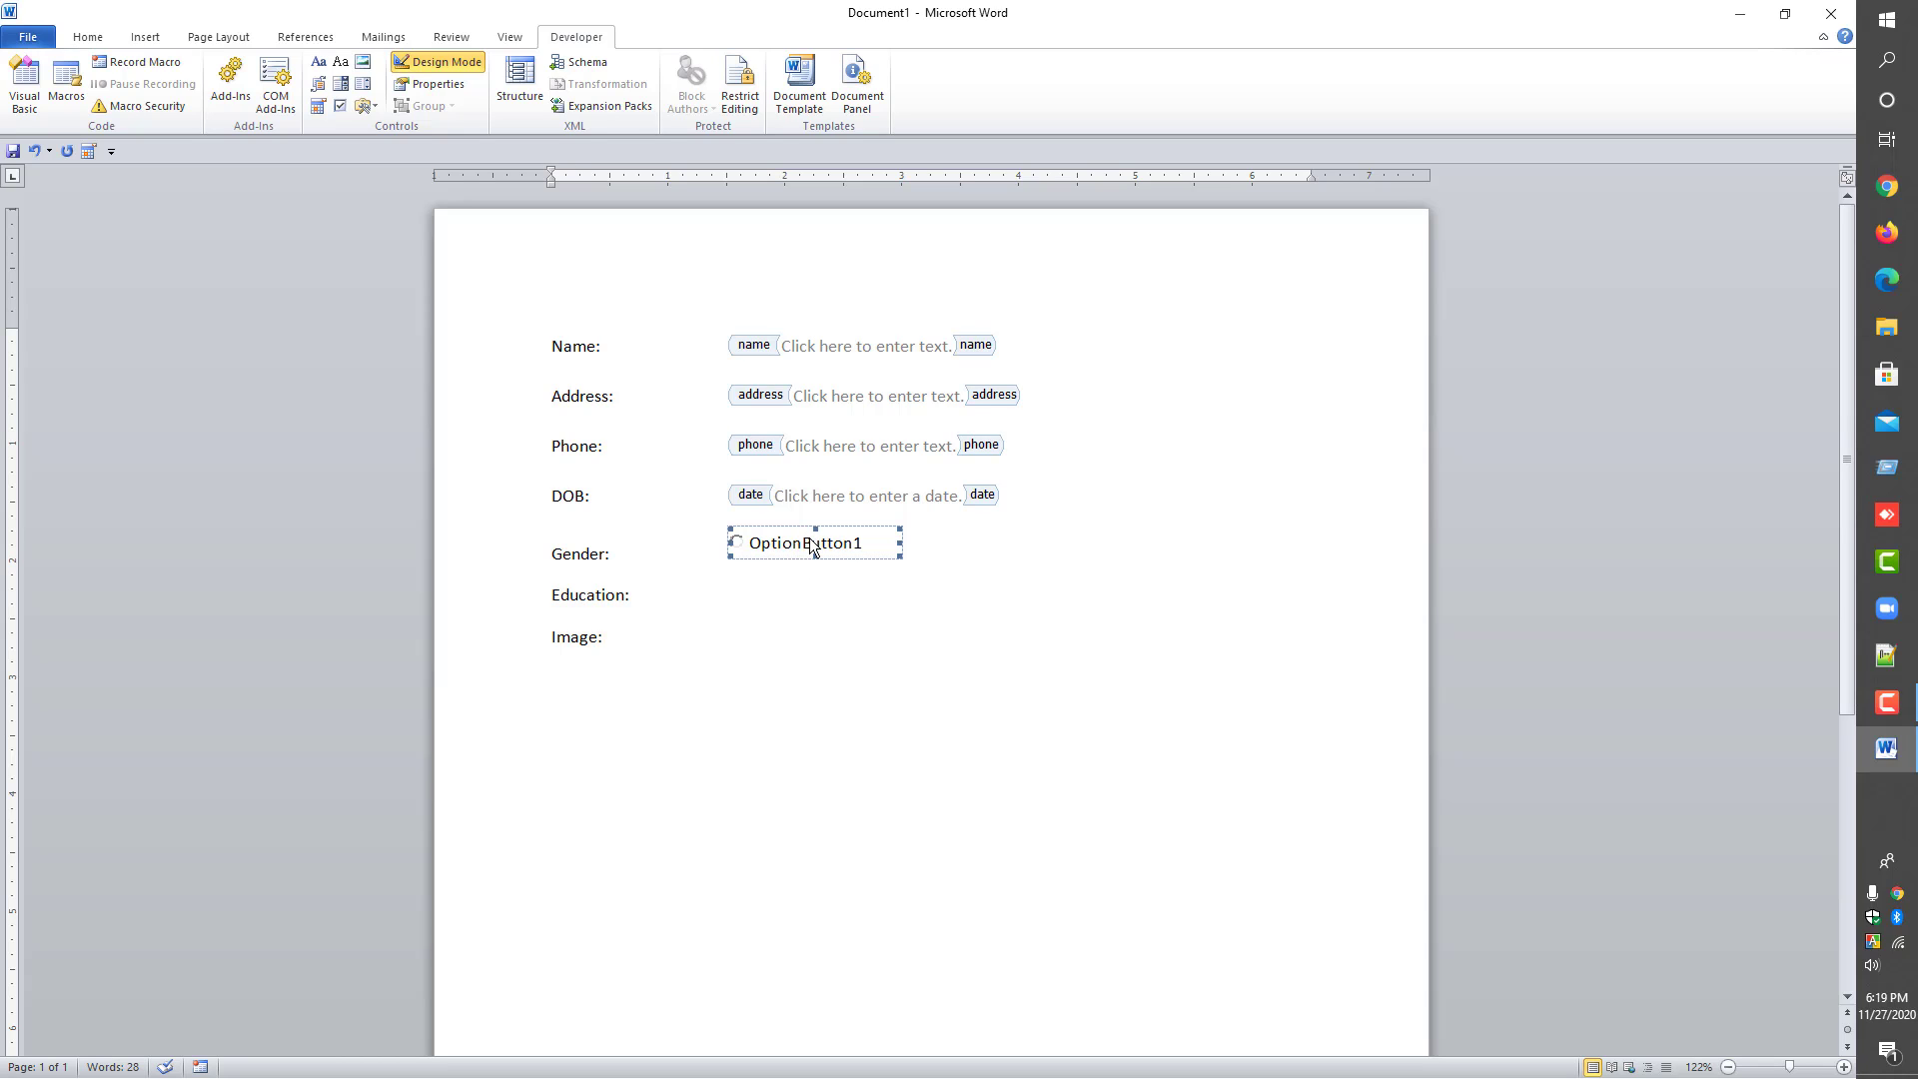
- Set the caption of the Gender line's option button to "Male"
click(424, 84)
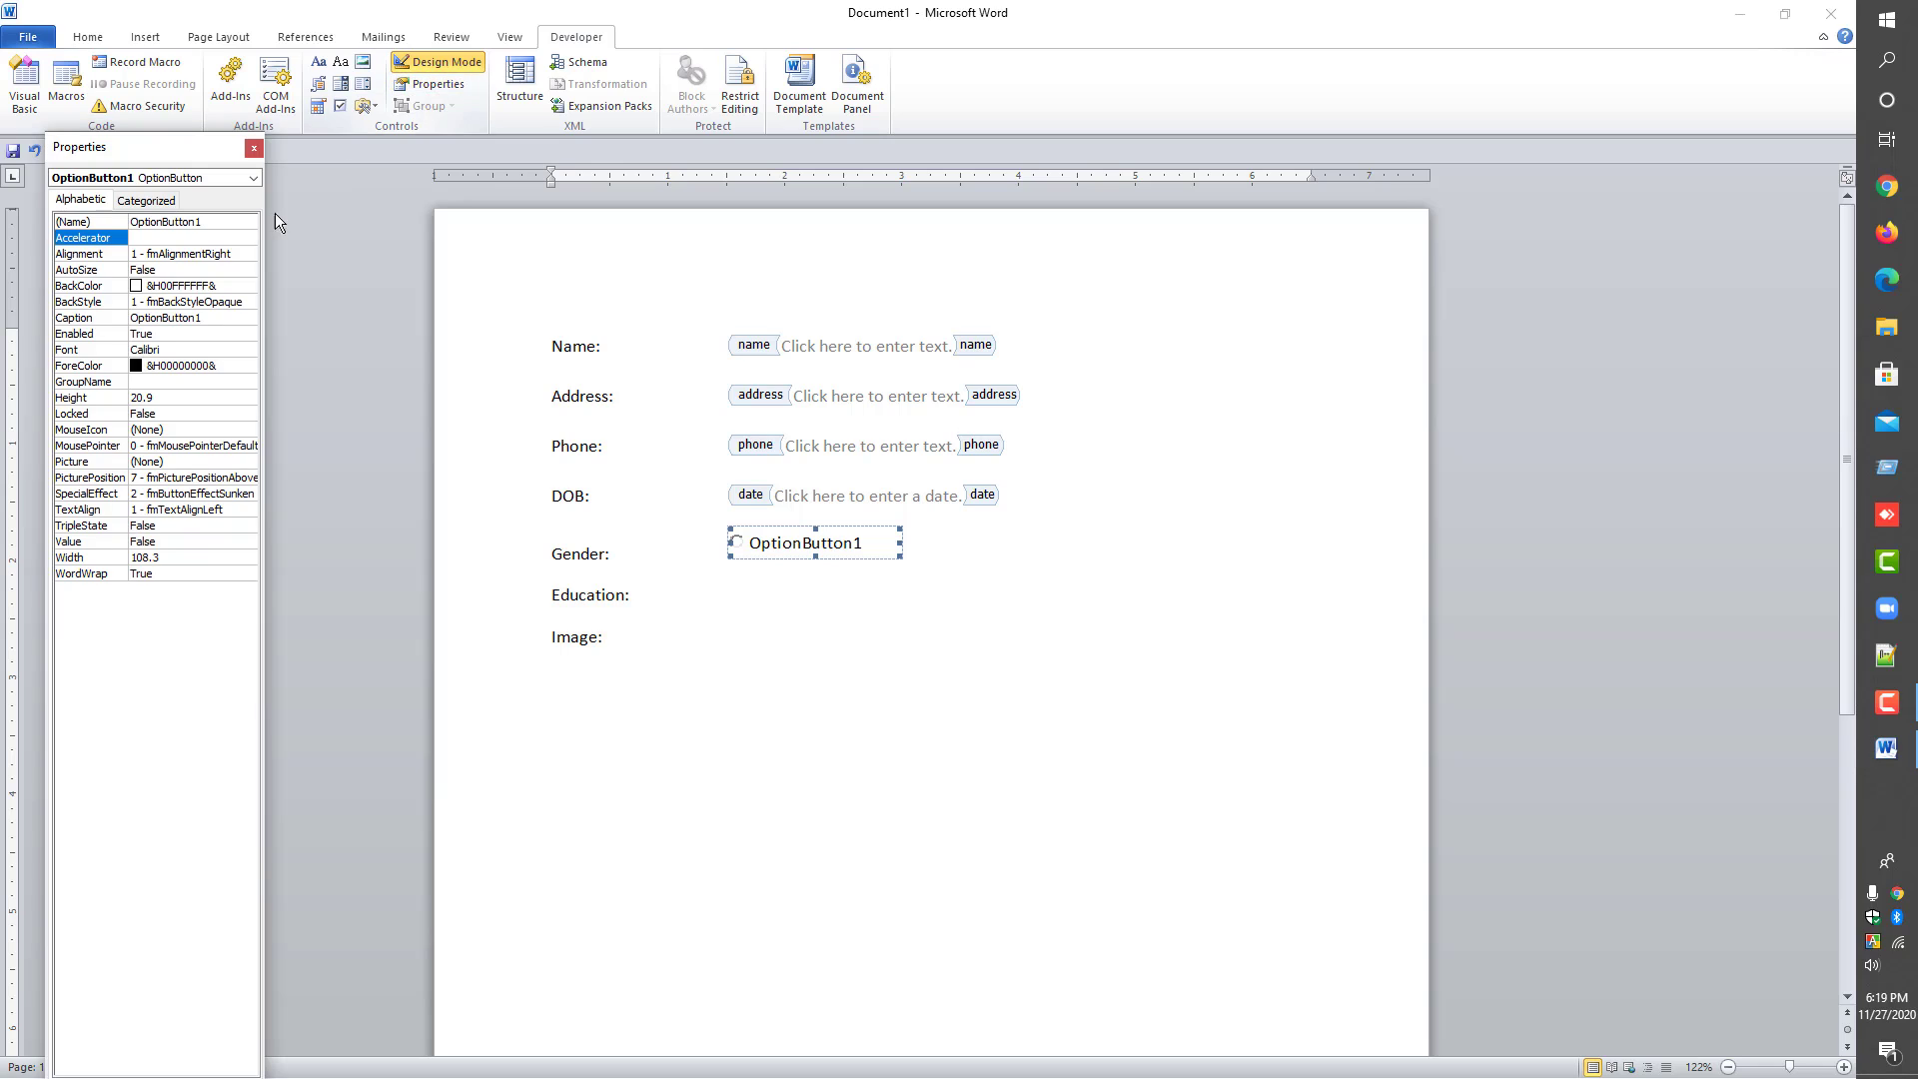
click(172, 317)
double_click(172, 318)
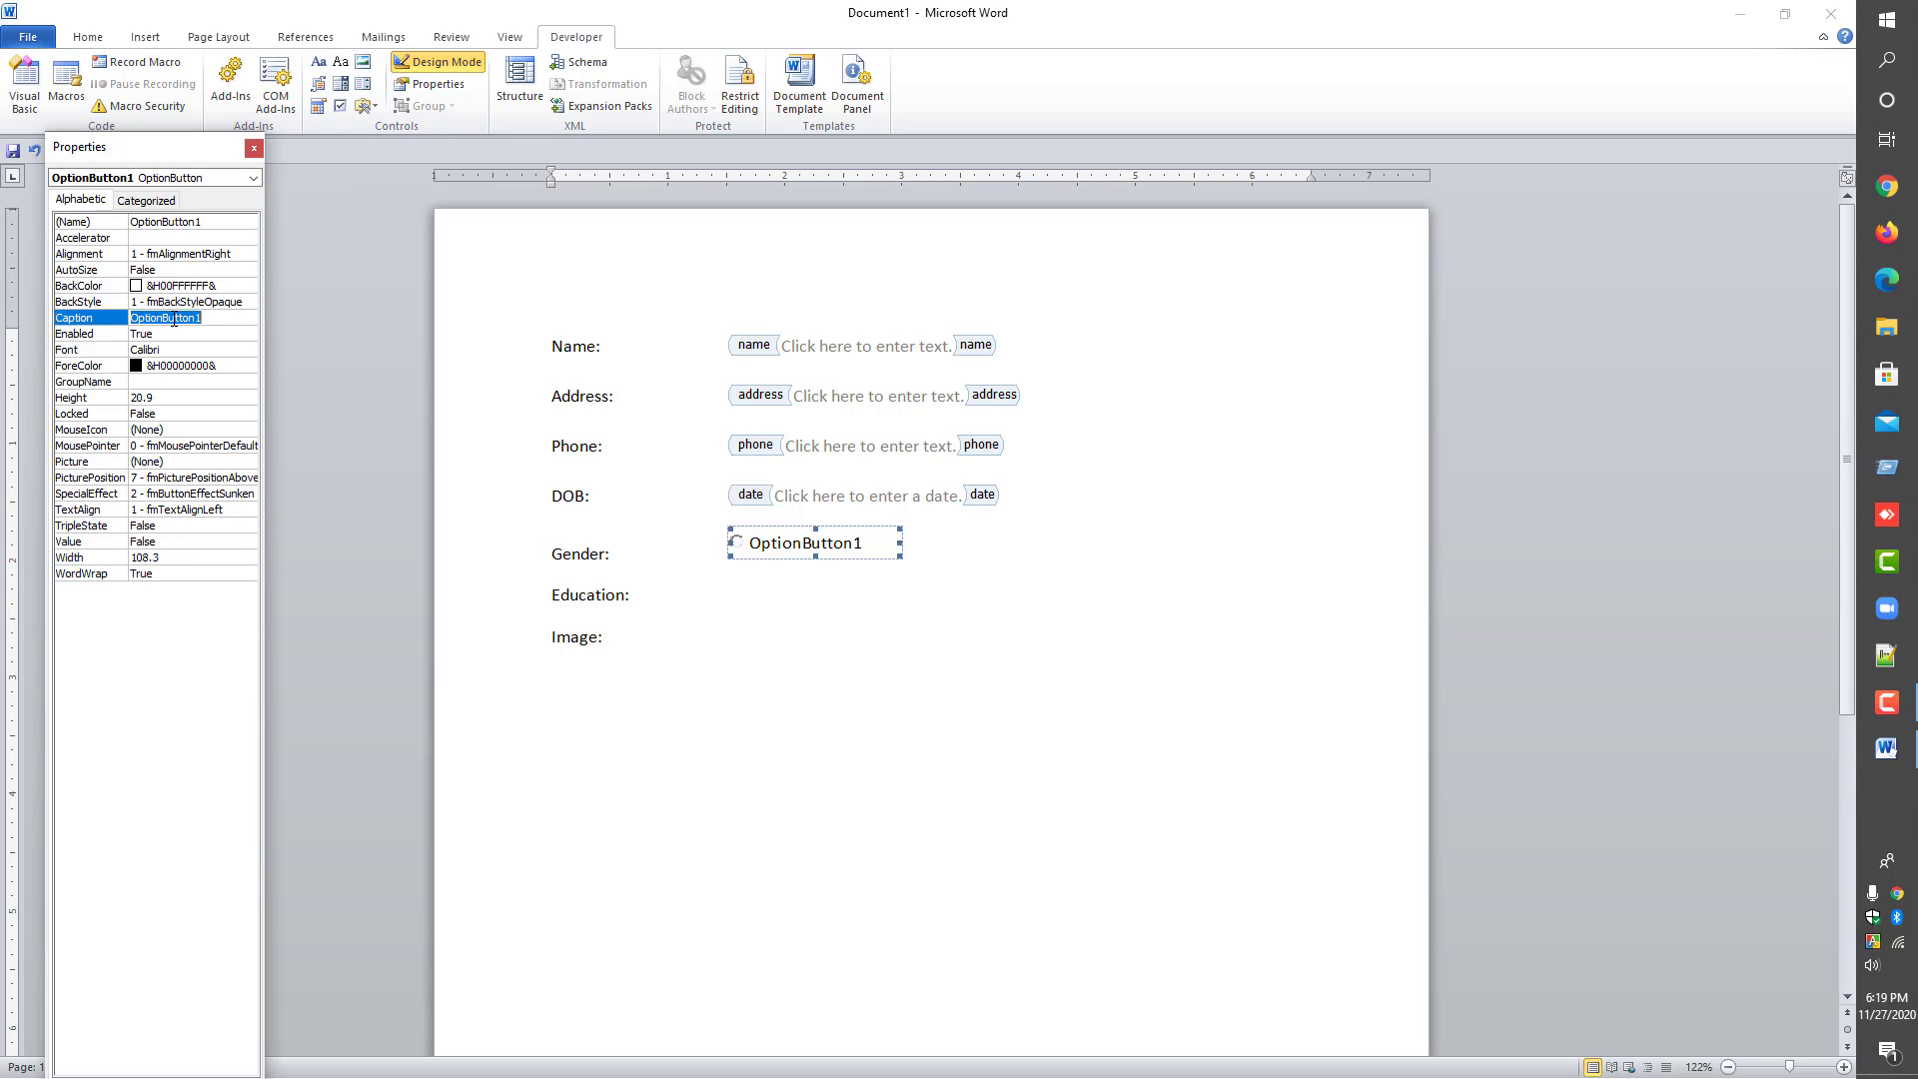
text(Mal)
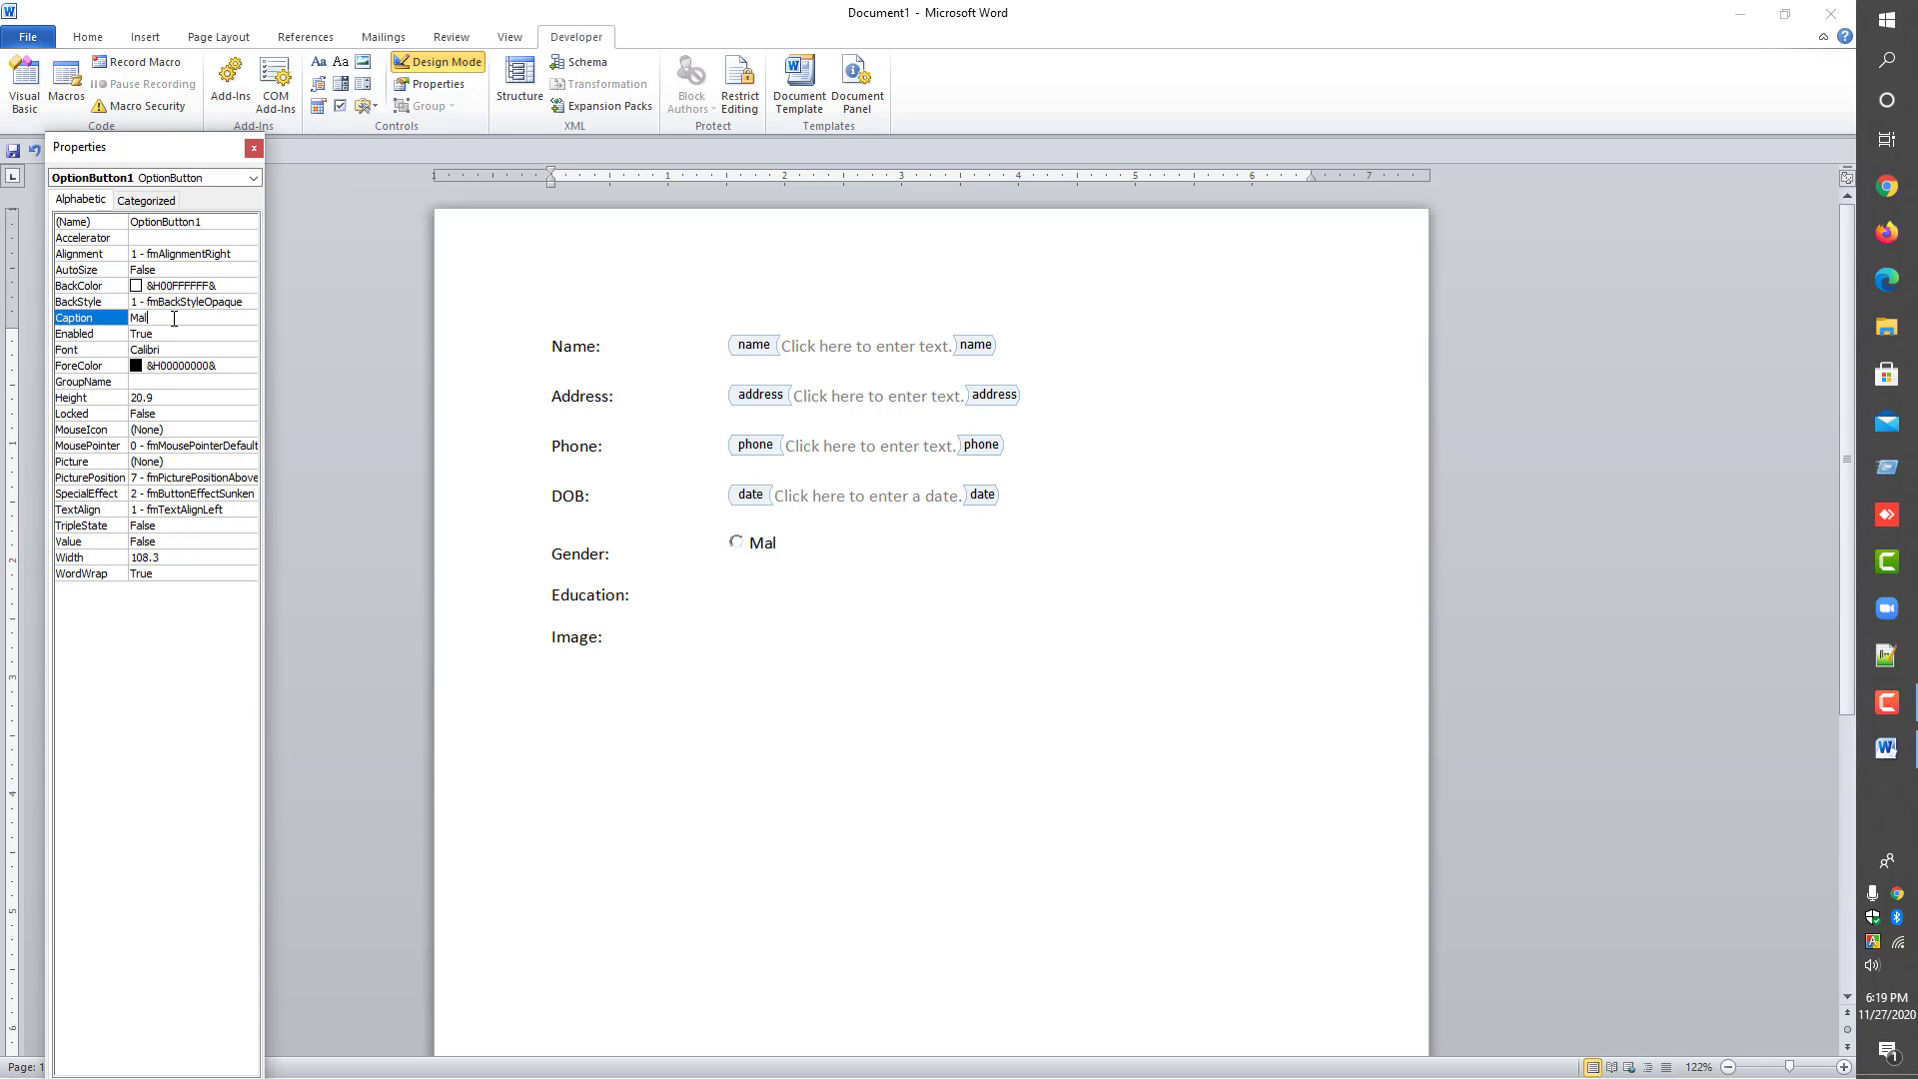
text(e)
click(803, 541)
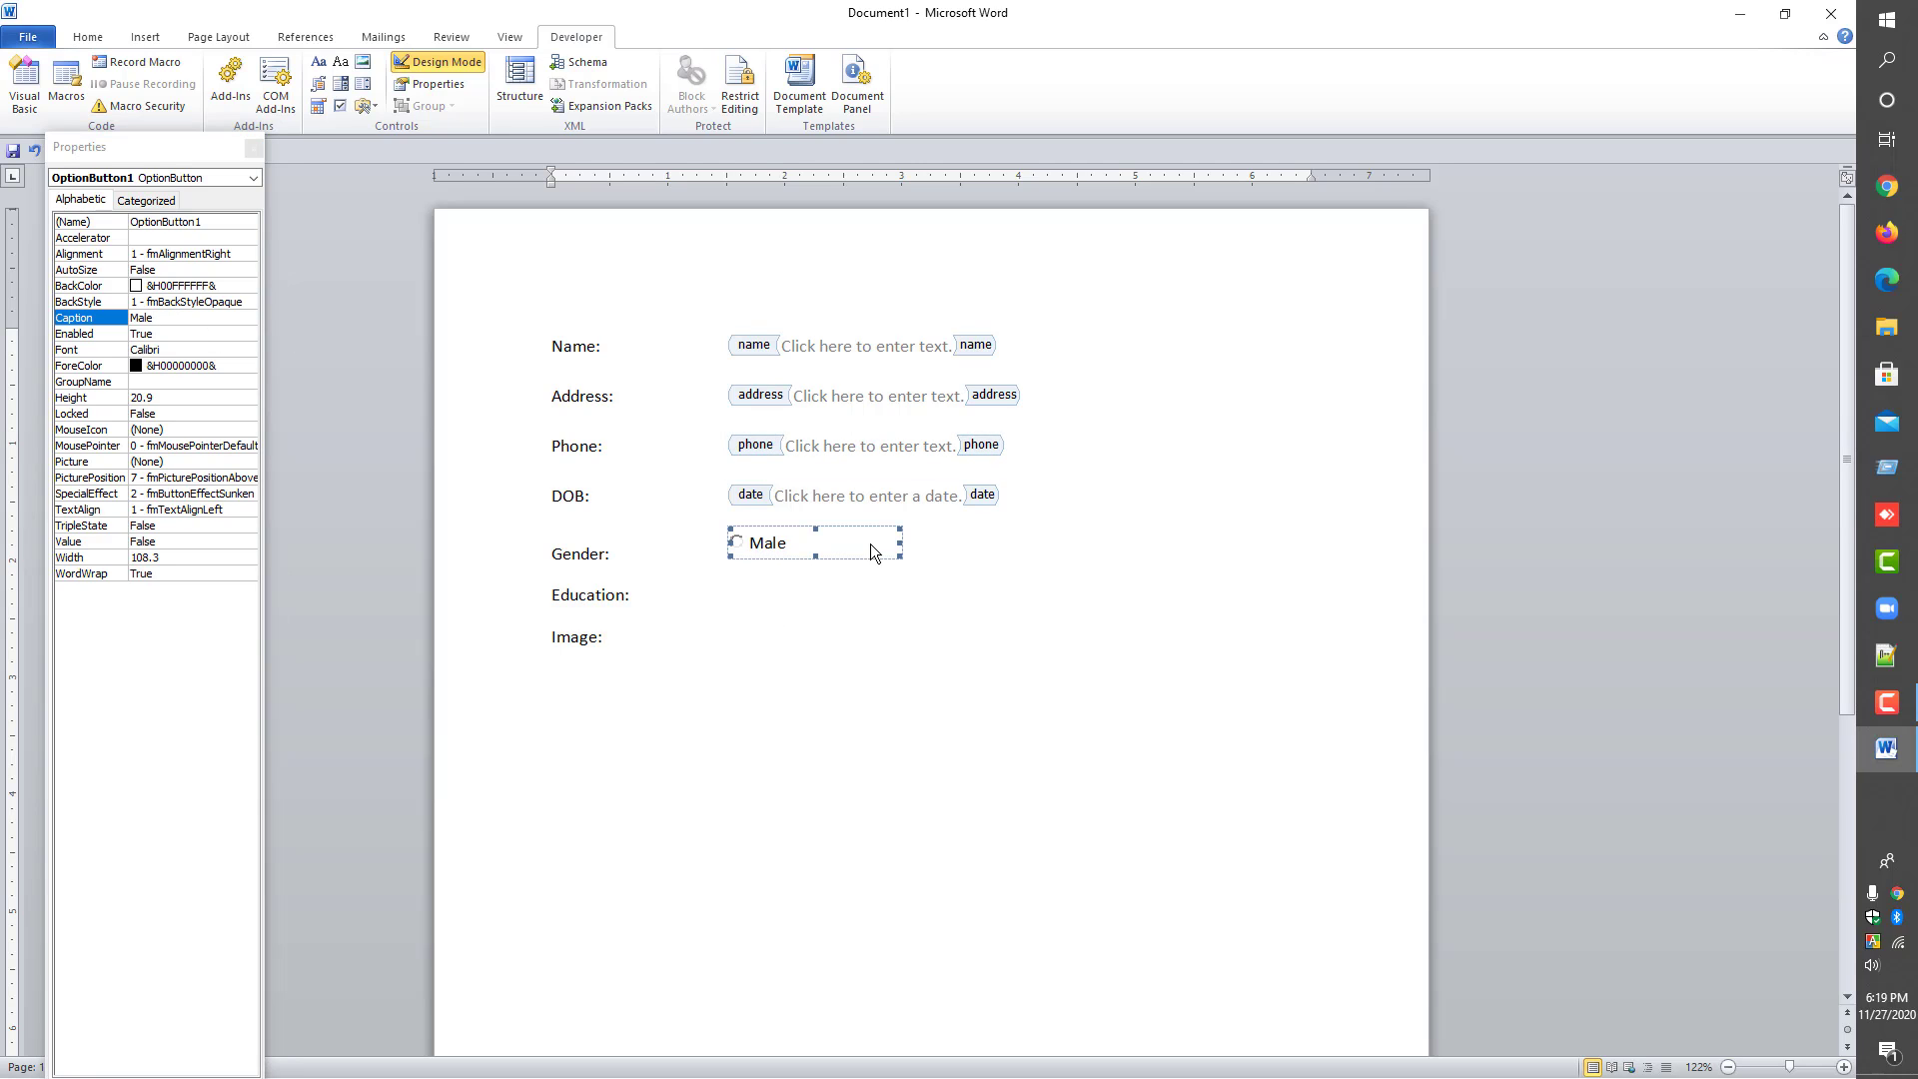
- Narrow the "Male" option button and insert a second ActiveX option button captioned "Female" beside it on the Gender line
drag(902, 542, 813, 536)
click(840, 541)
click(371, 106)
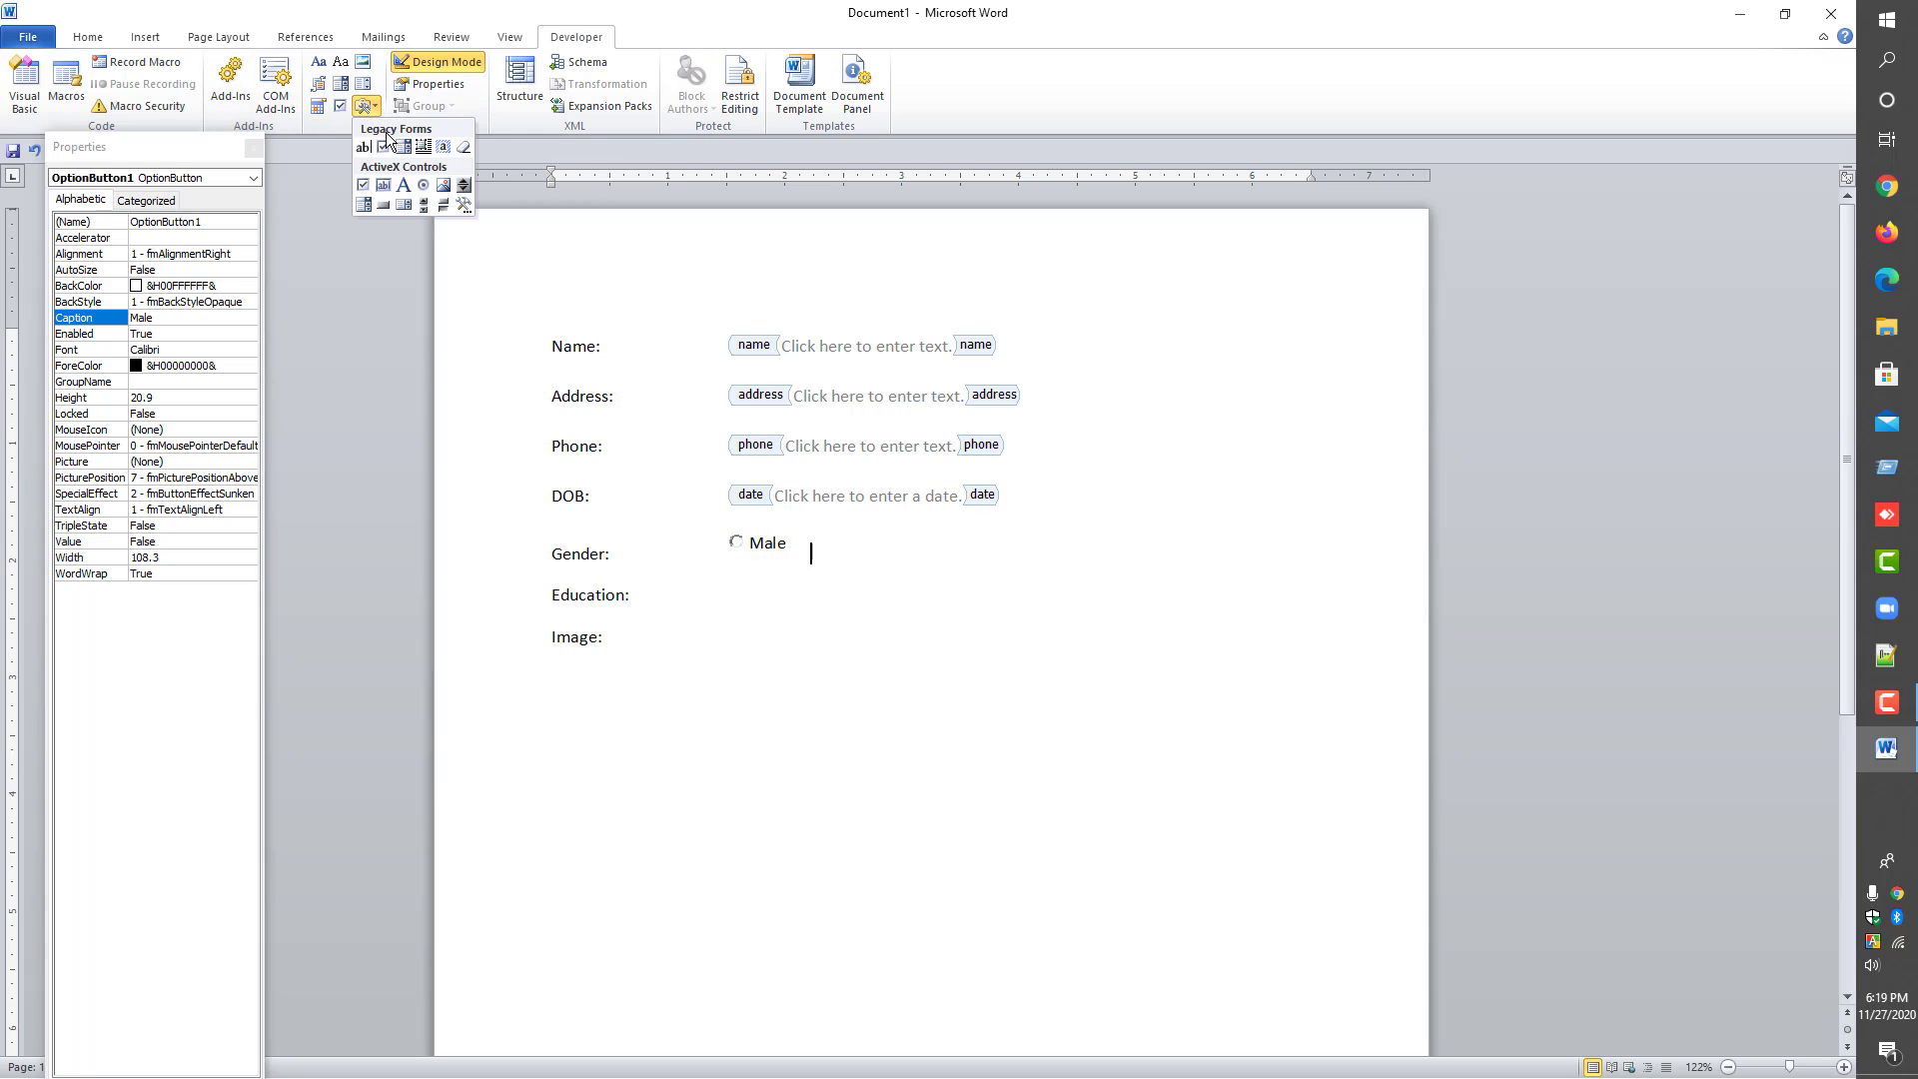
click(429, 189)
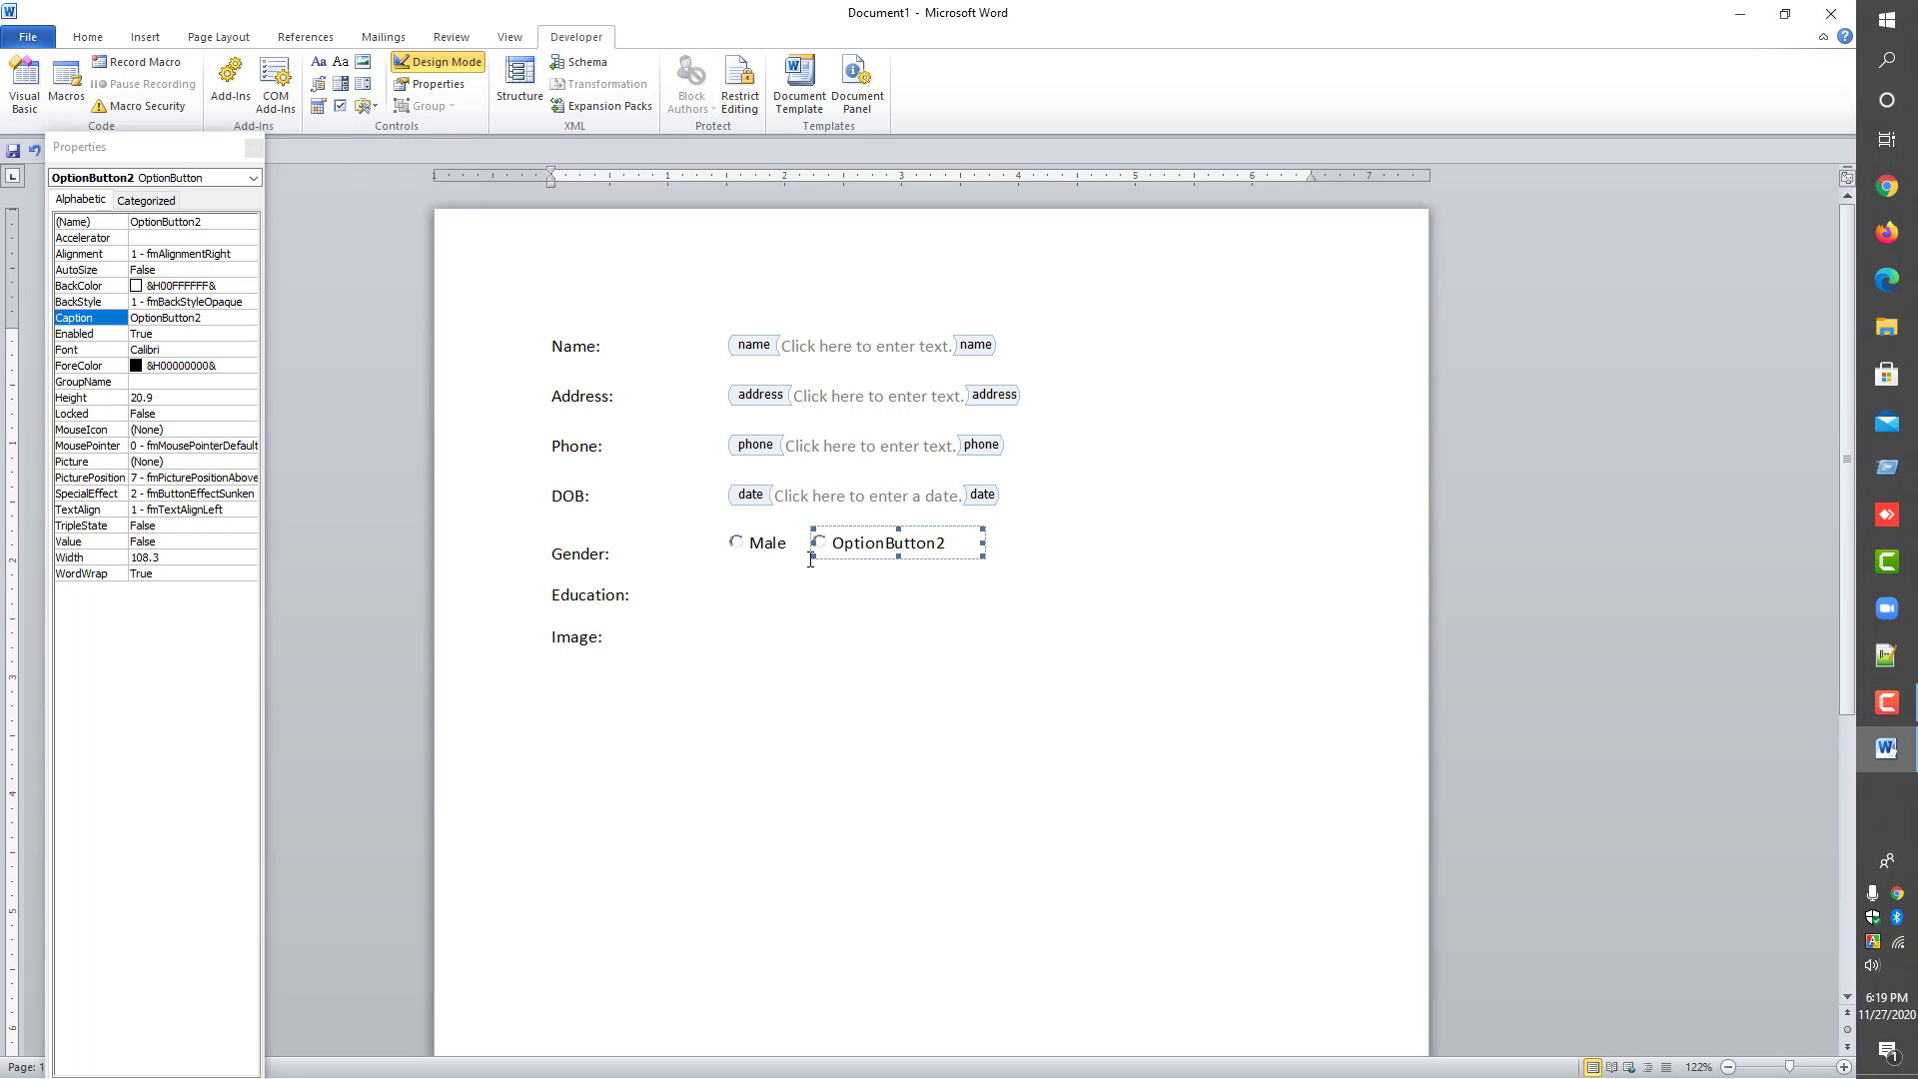
double_click(181, 312)
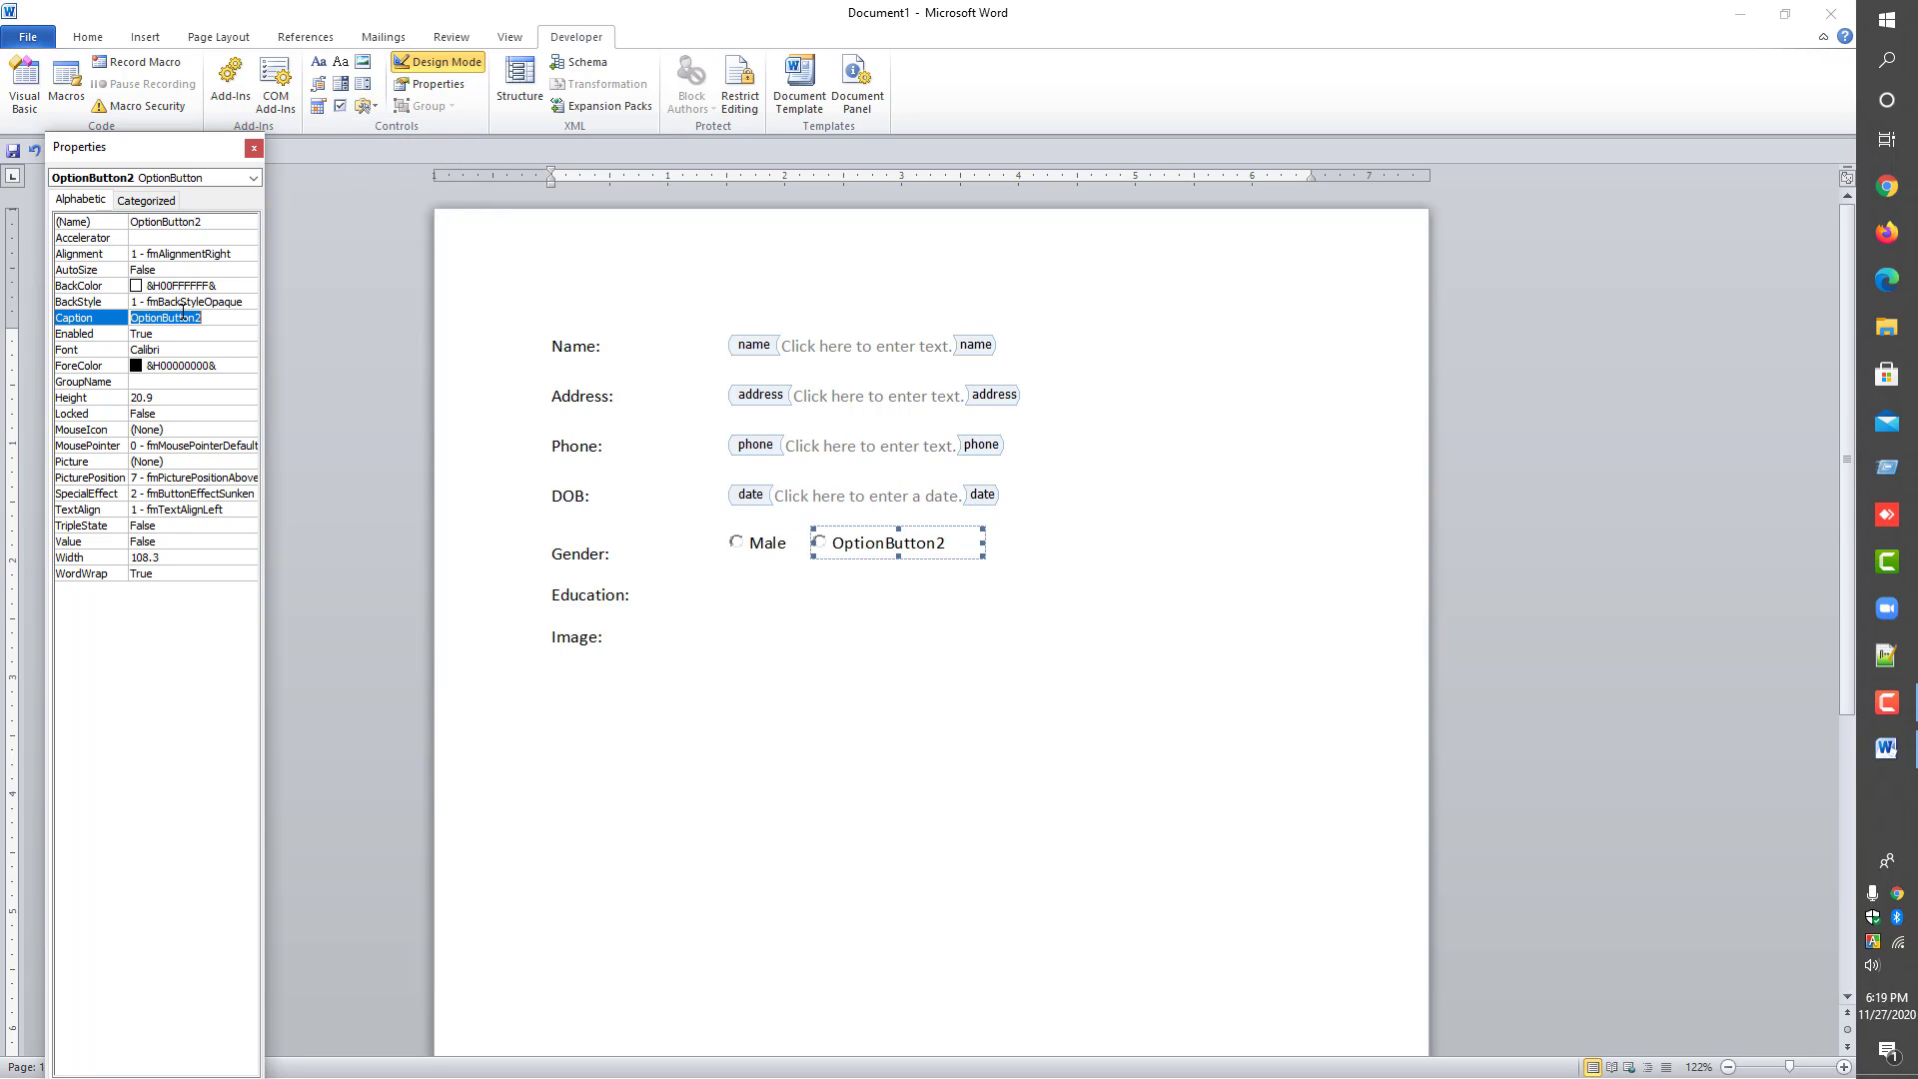
text(Female)
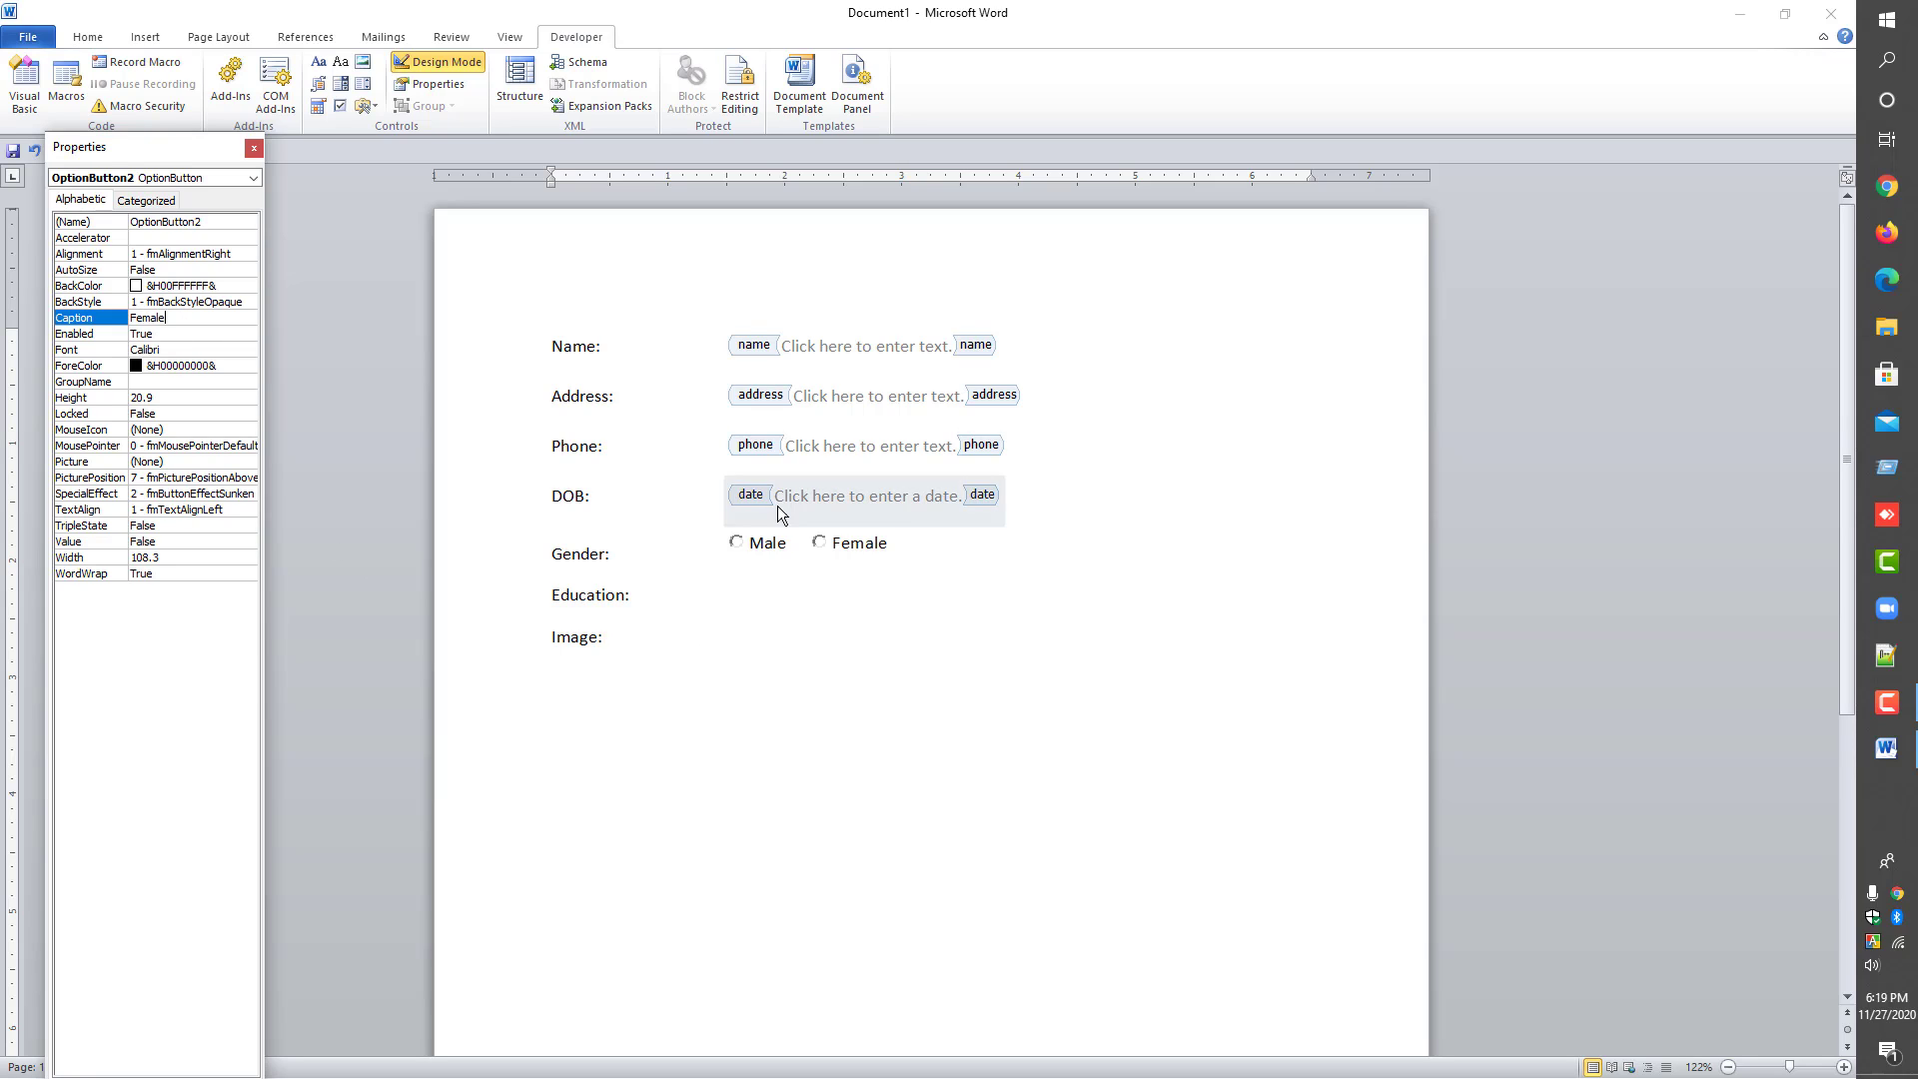
- Insert an ActiveX check box captioned "SSC" on the Education line, aligned with the controls above, and narrow it around its caption
click(729, 605)
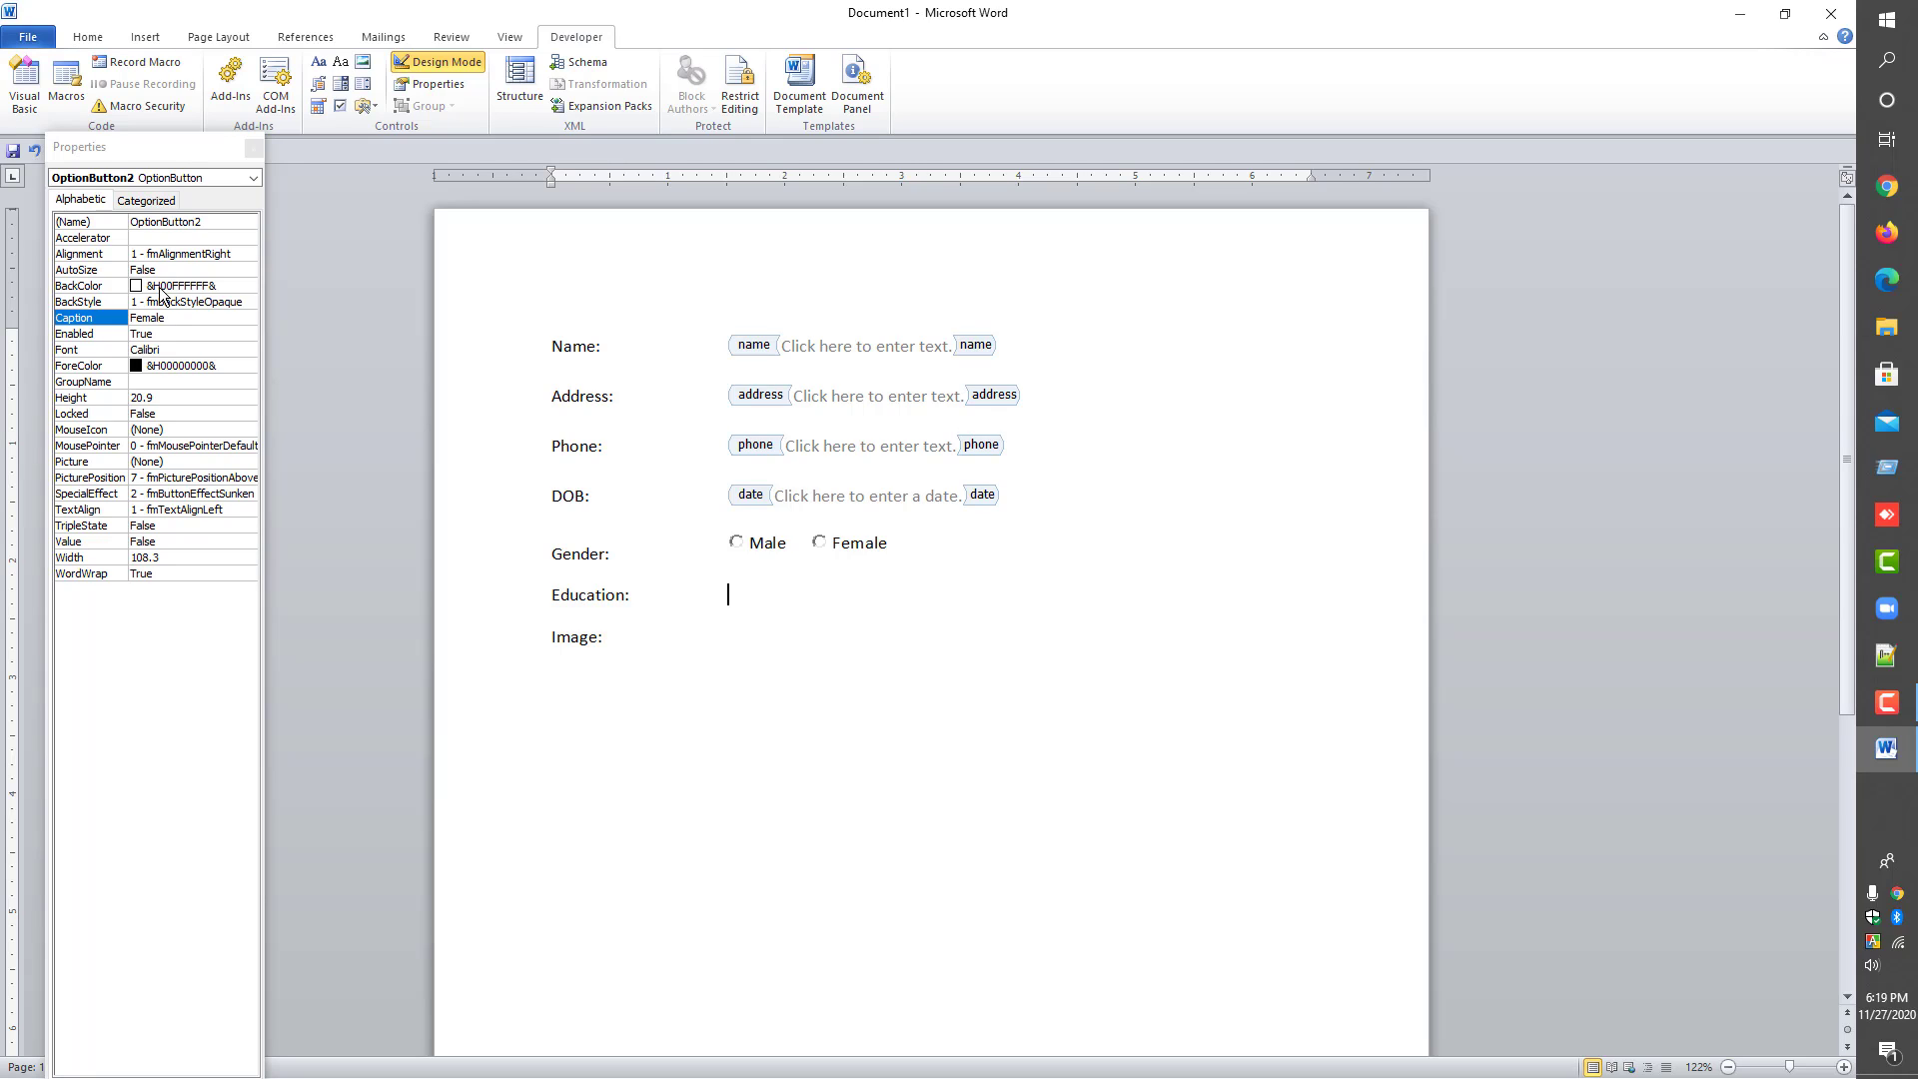
click(372, 110)
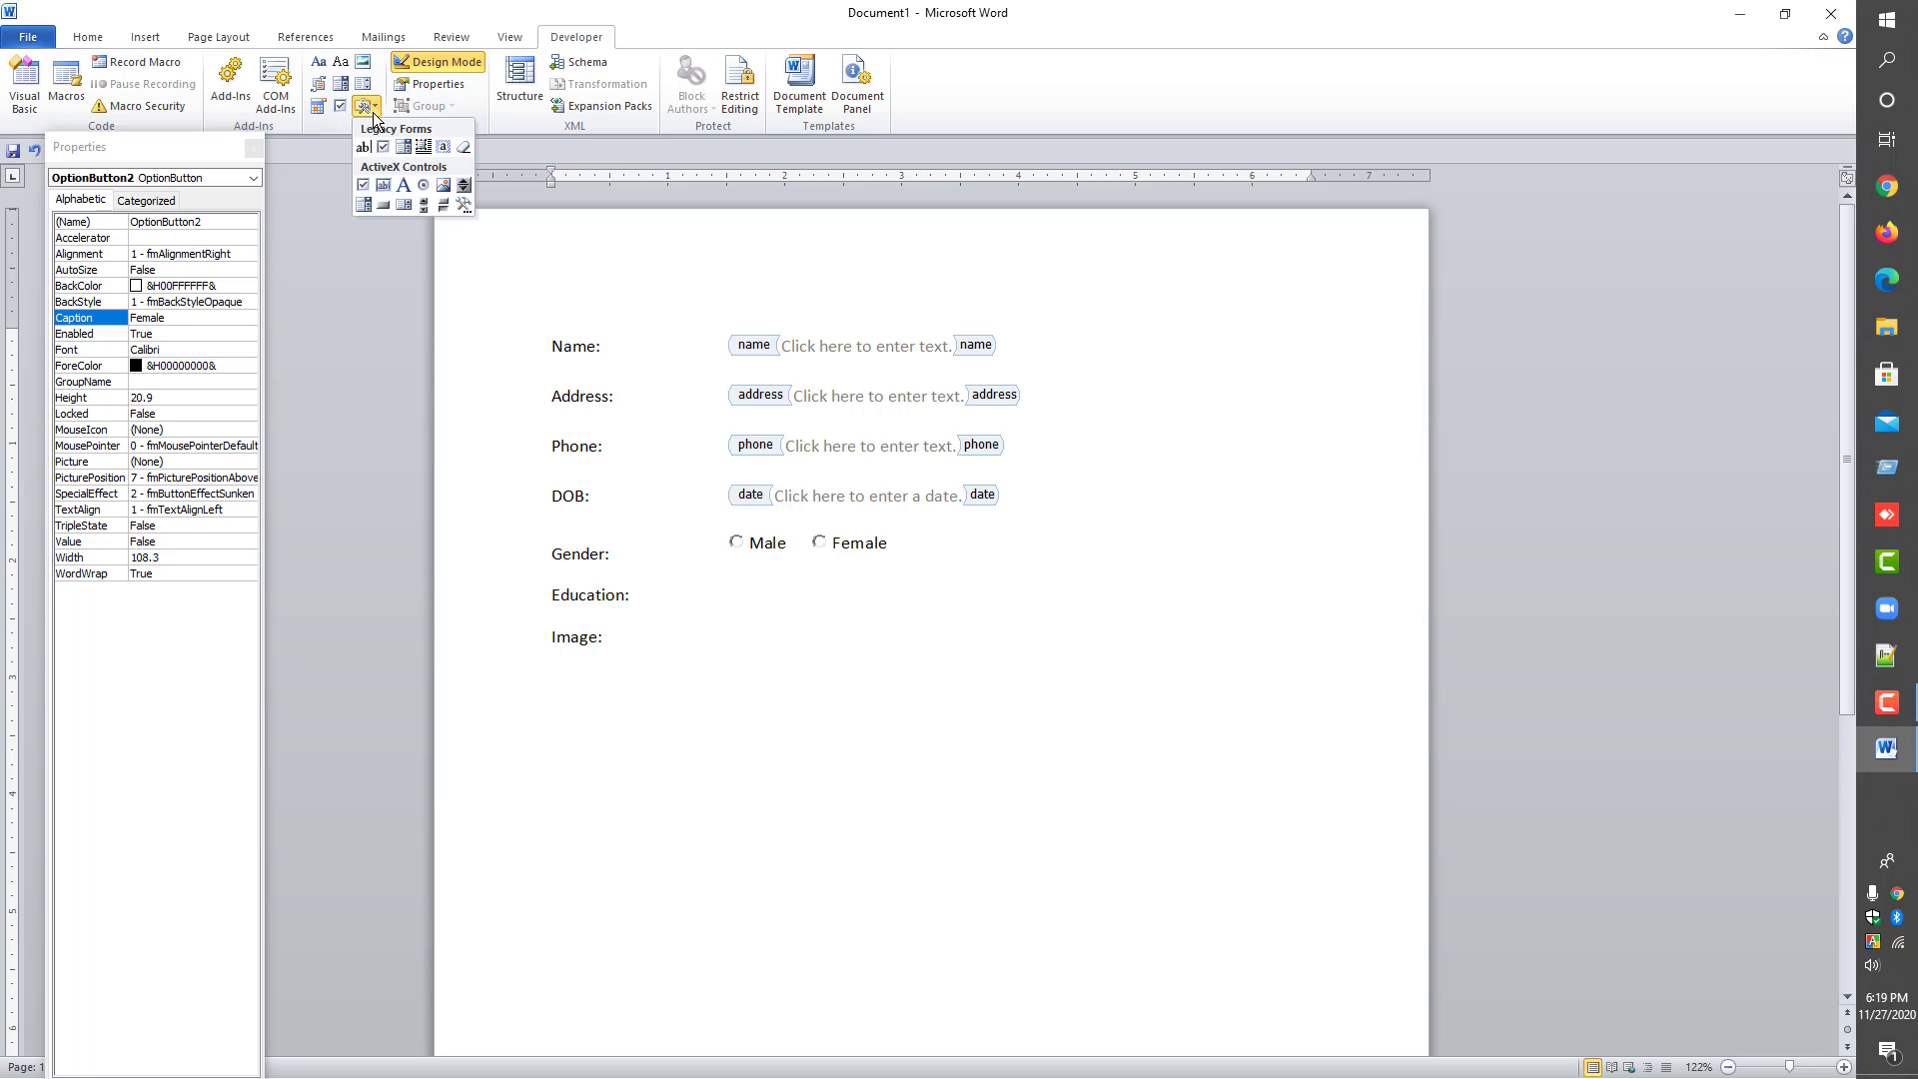
click(366, 186)
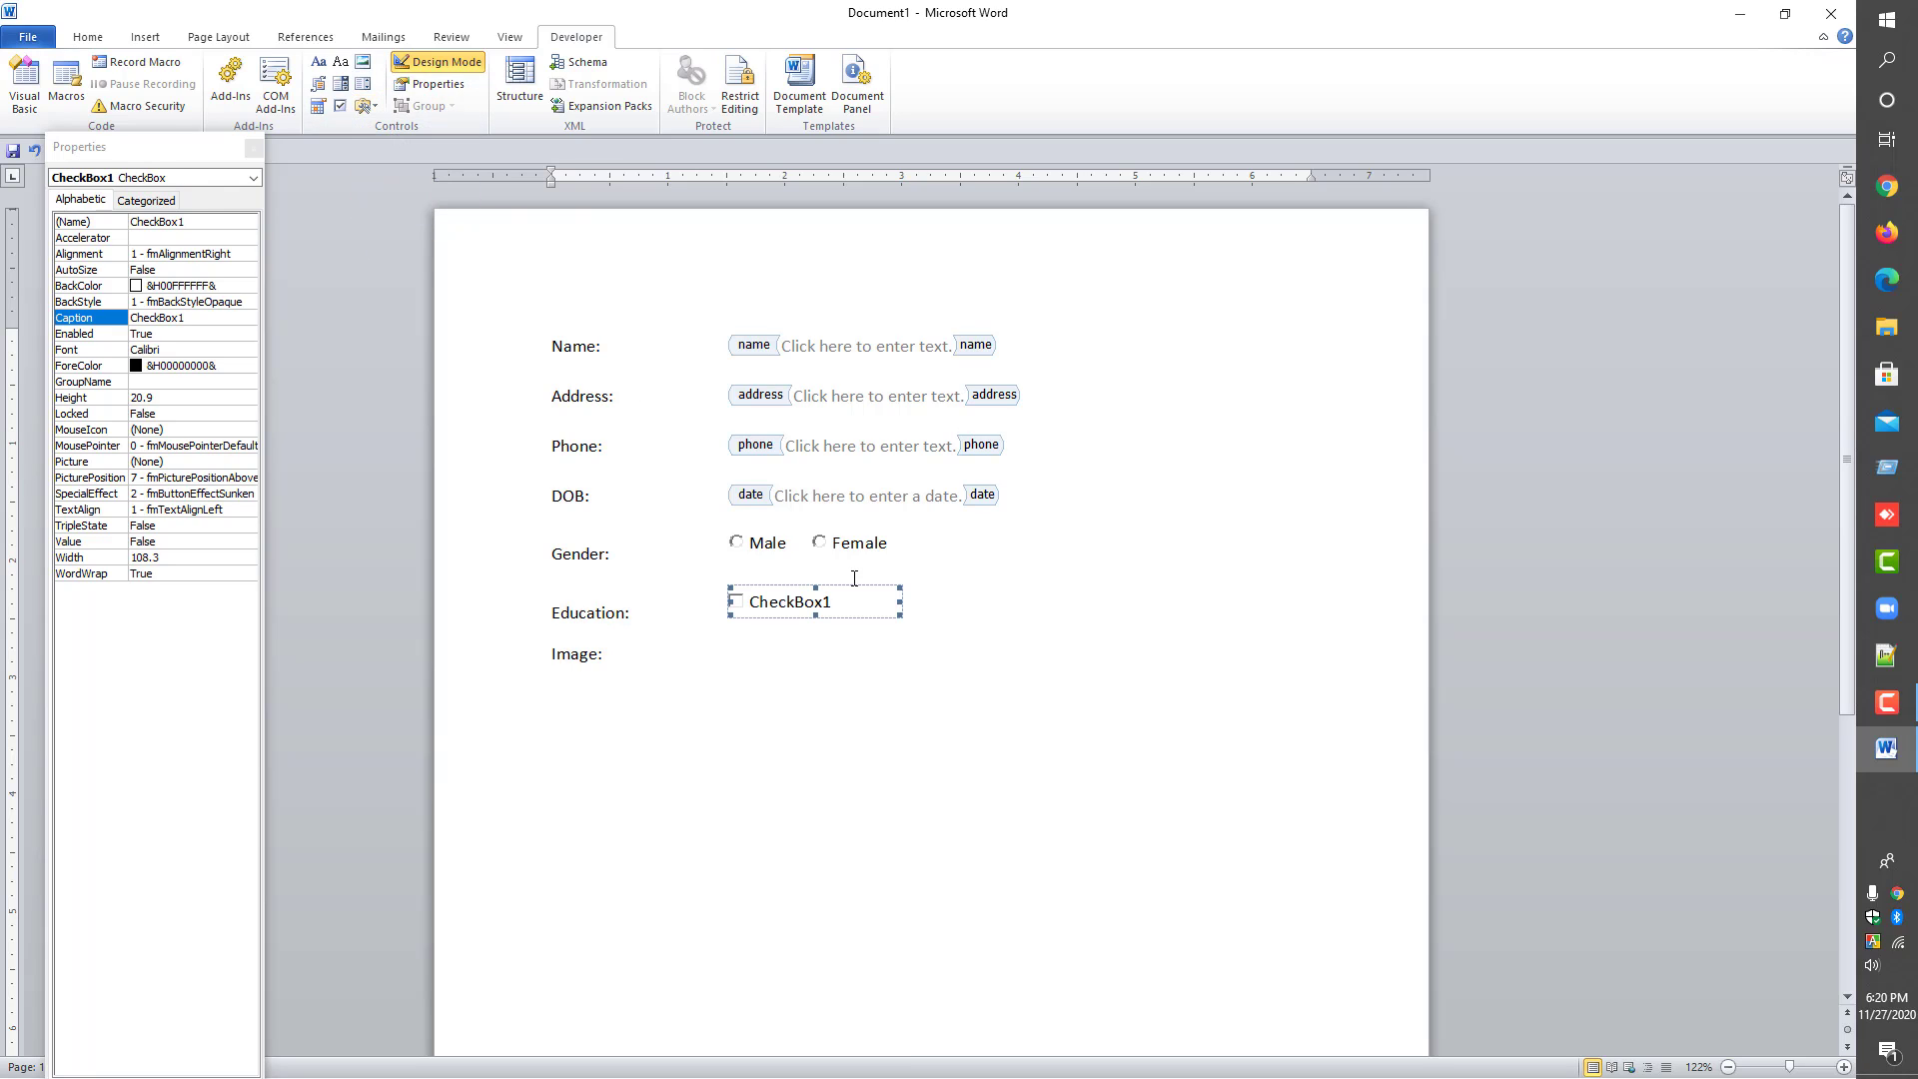
double_click(182, 316)
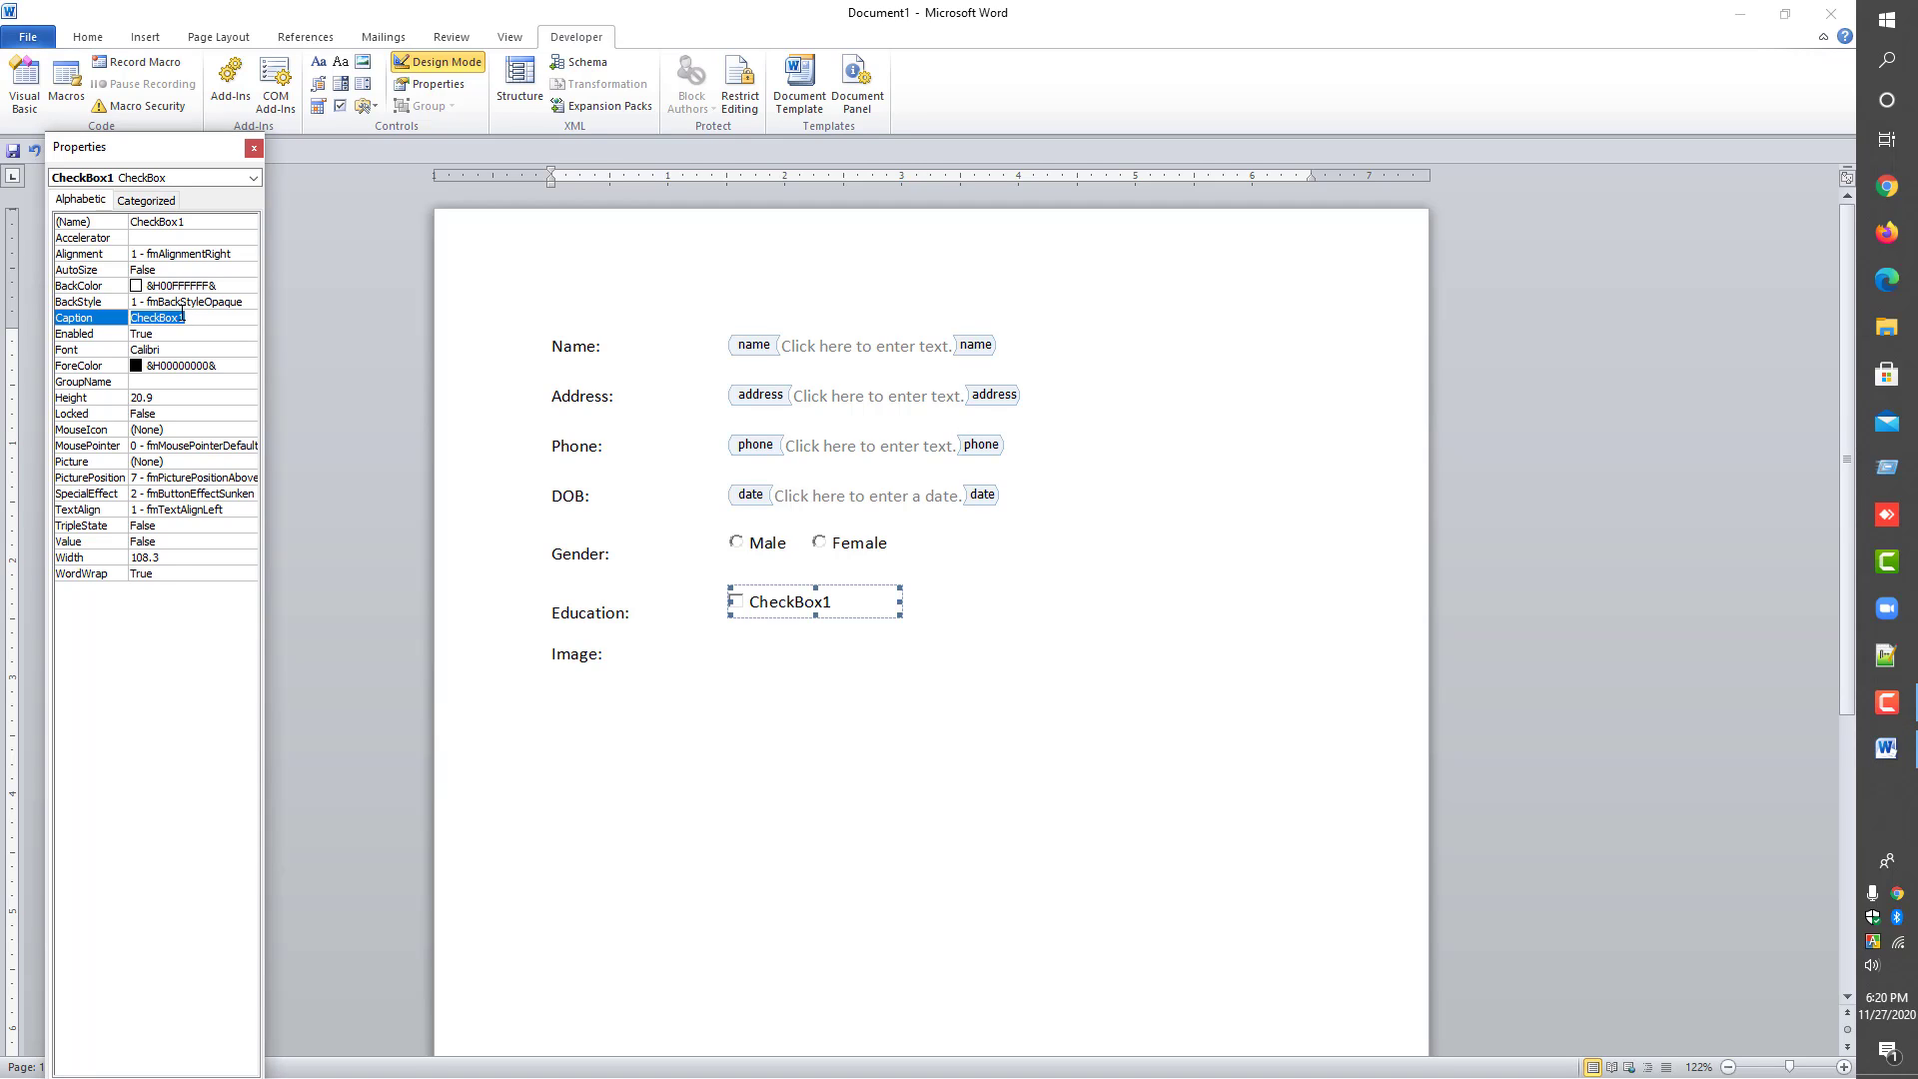
text(SS)
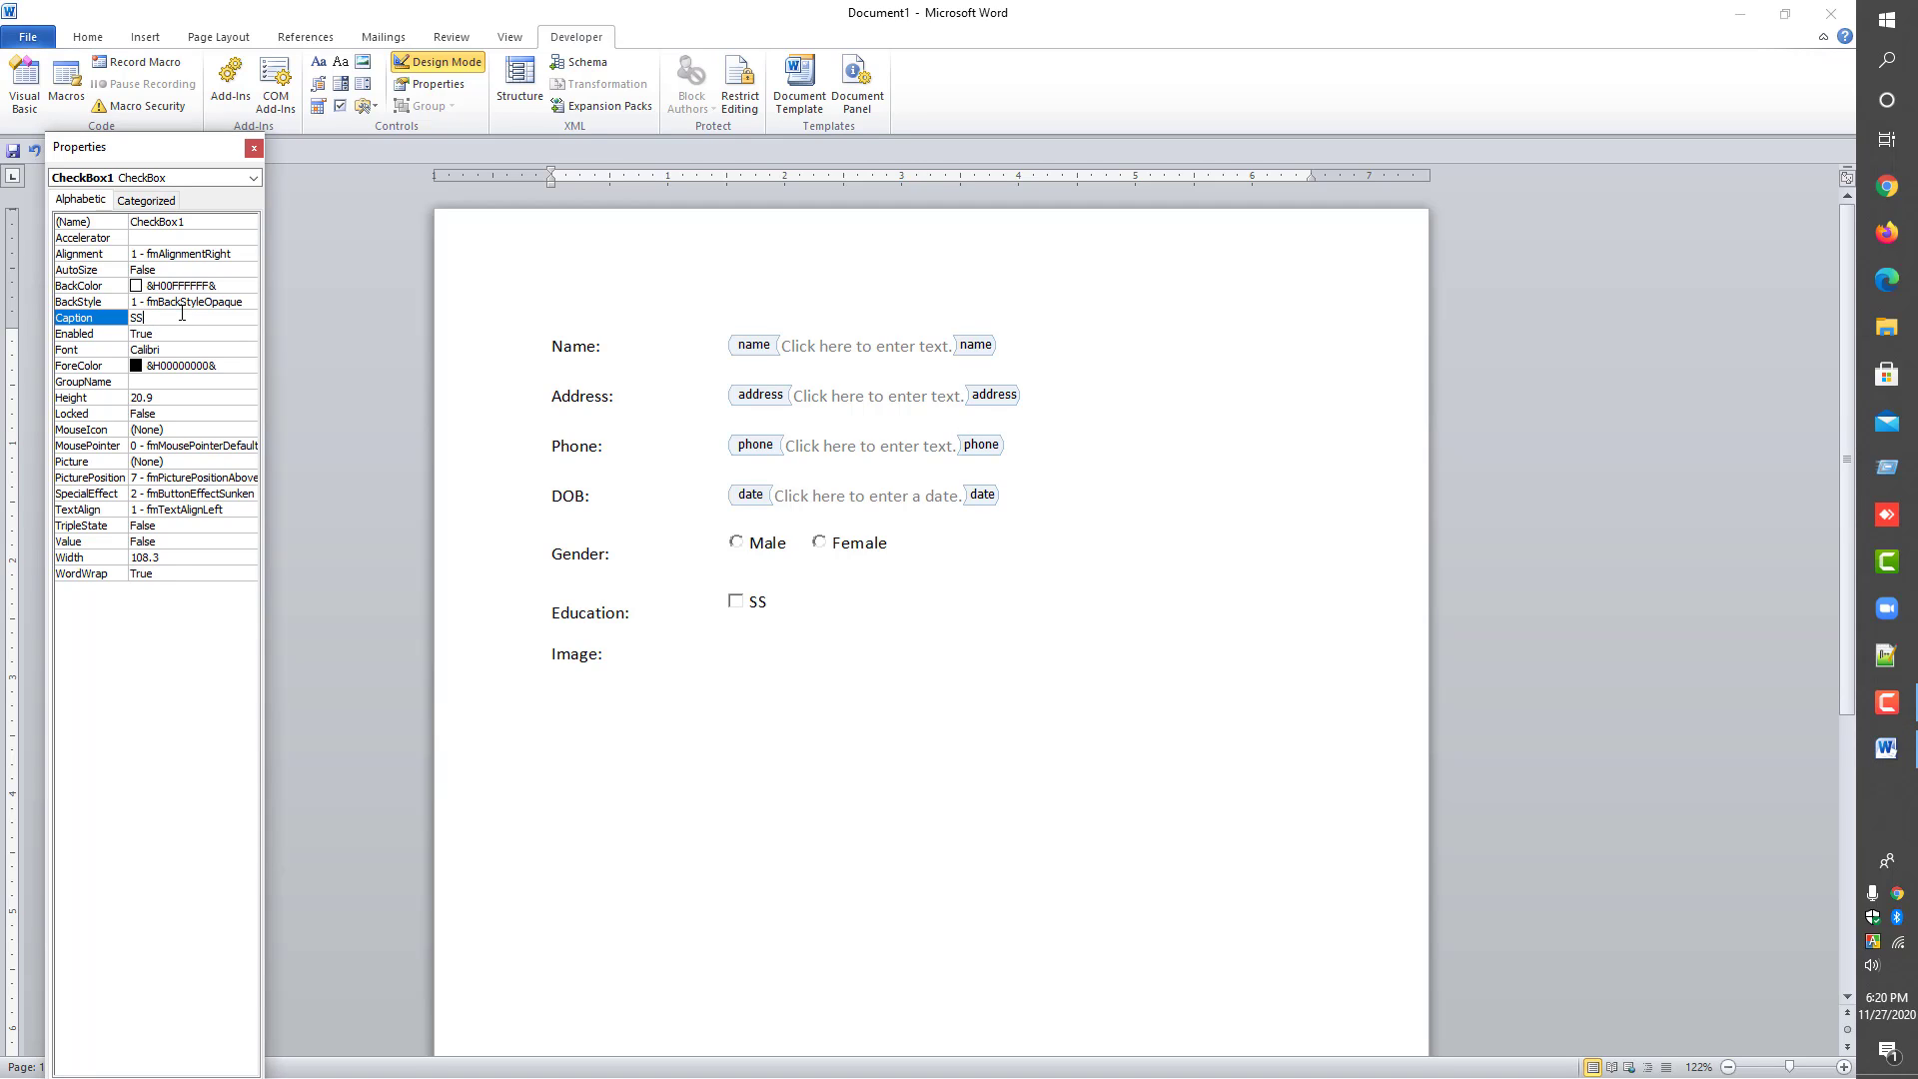
text(C)
click(765, 600)
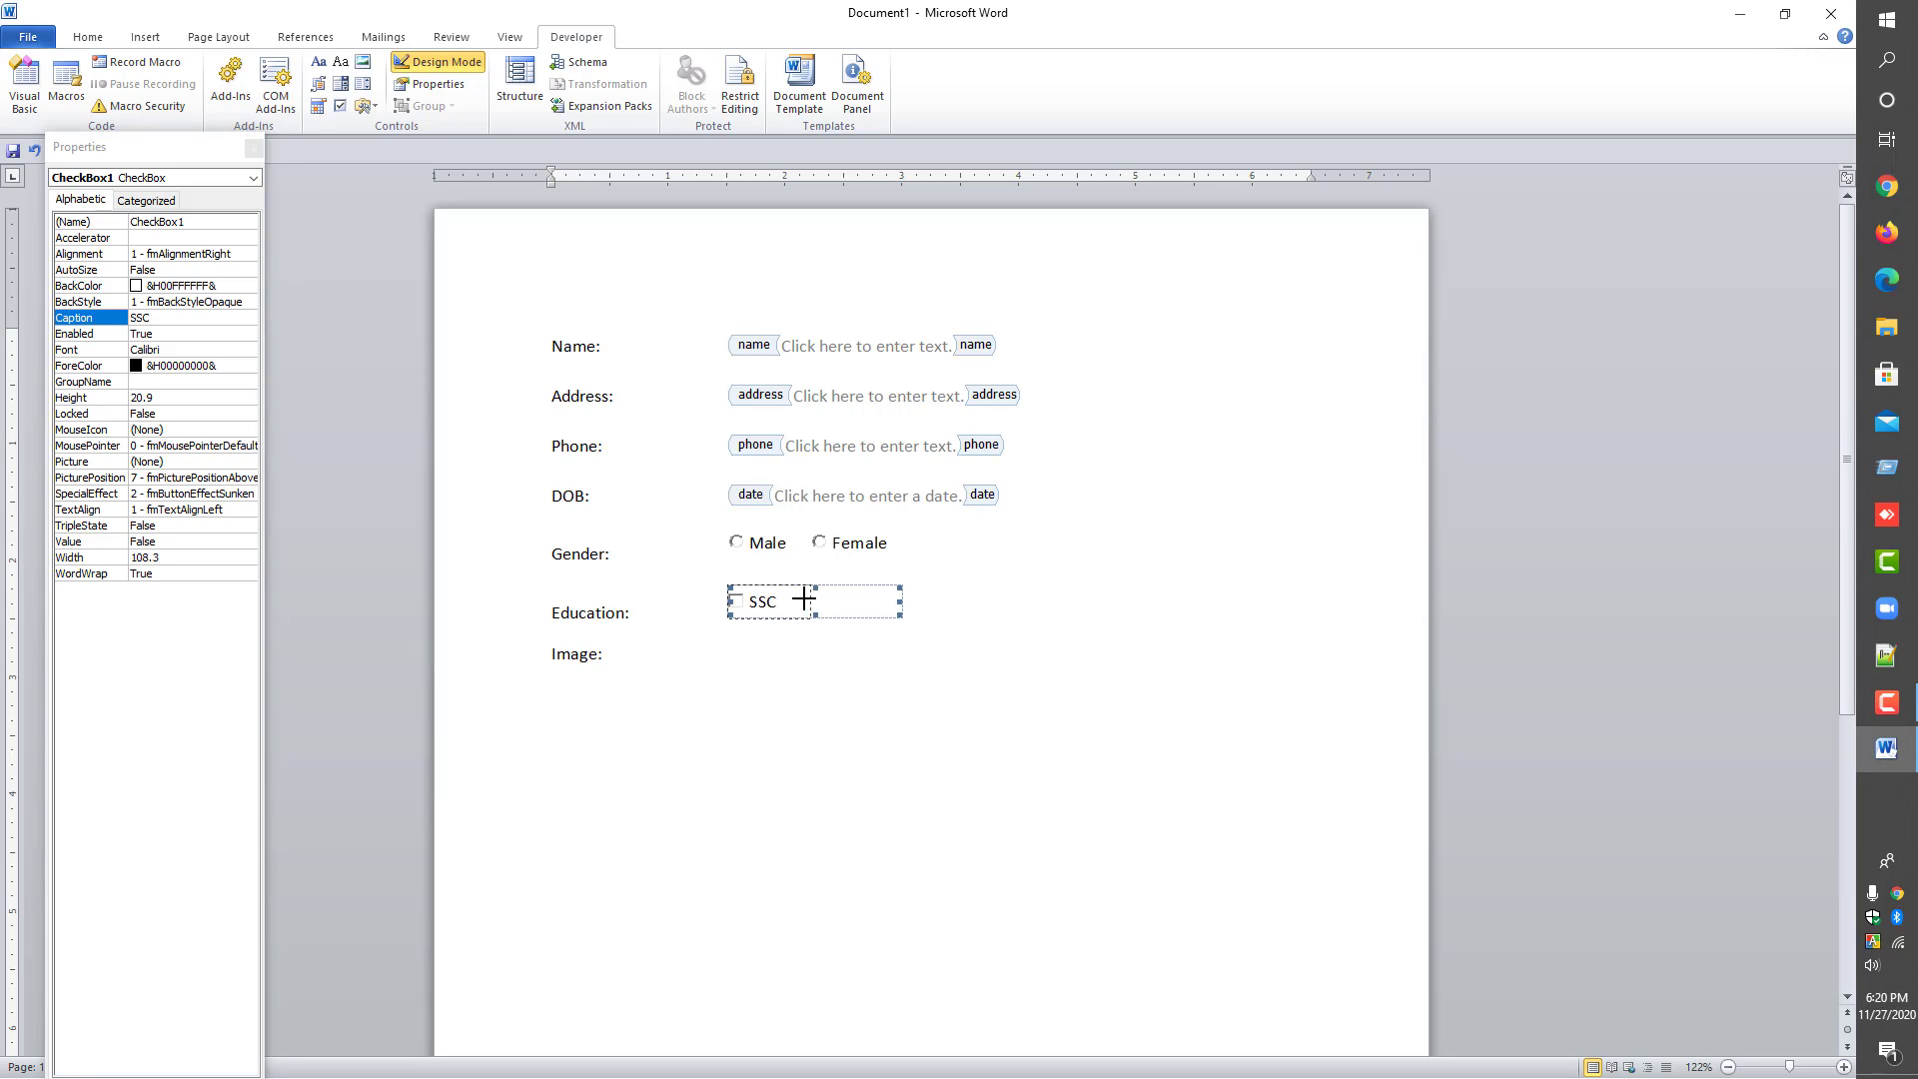
- Insert a second ActiveX check box captioned "HSC" beside the SSC check box on the Education line
click(804, 599)
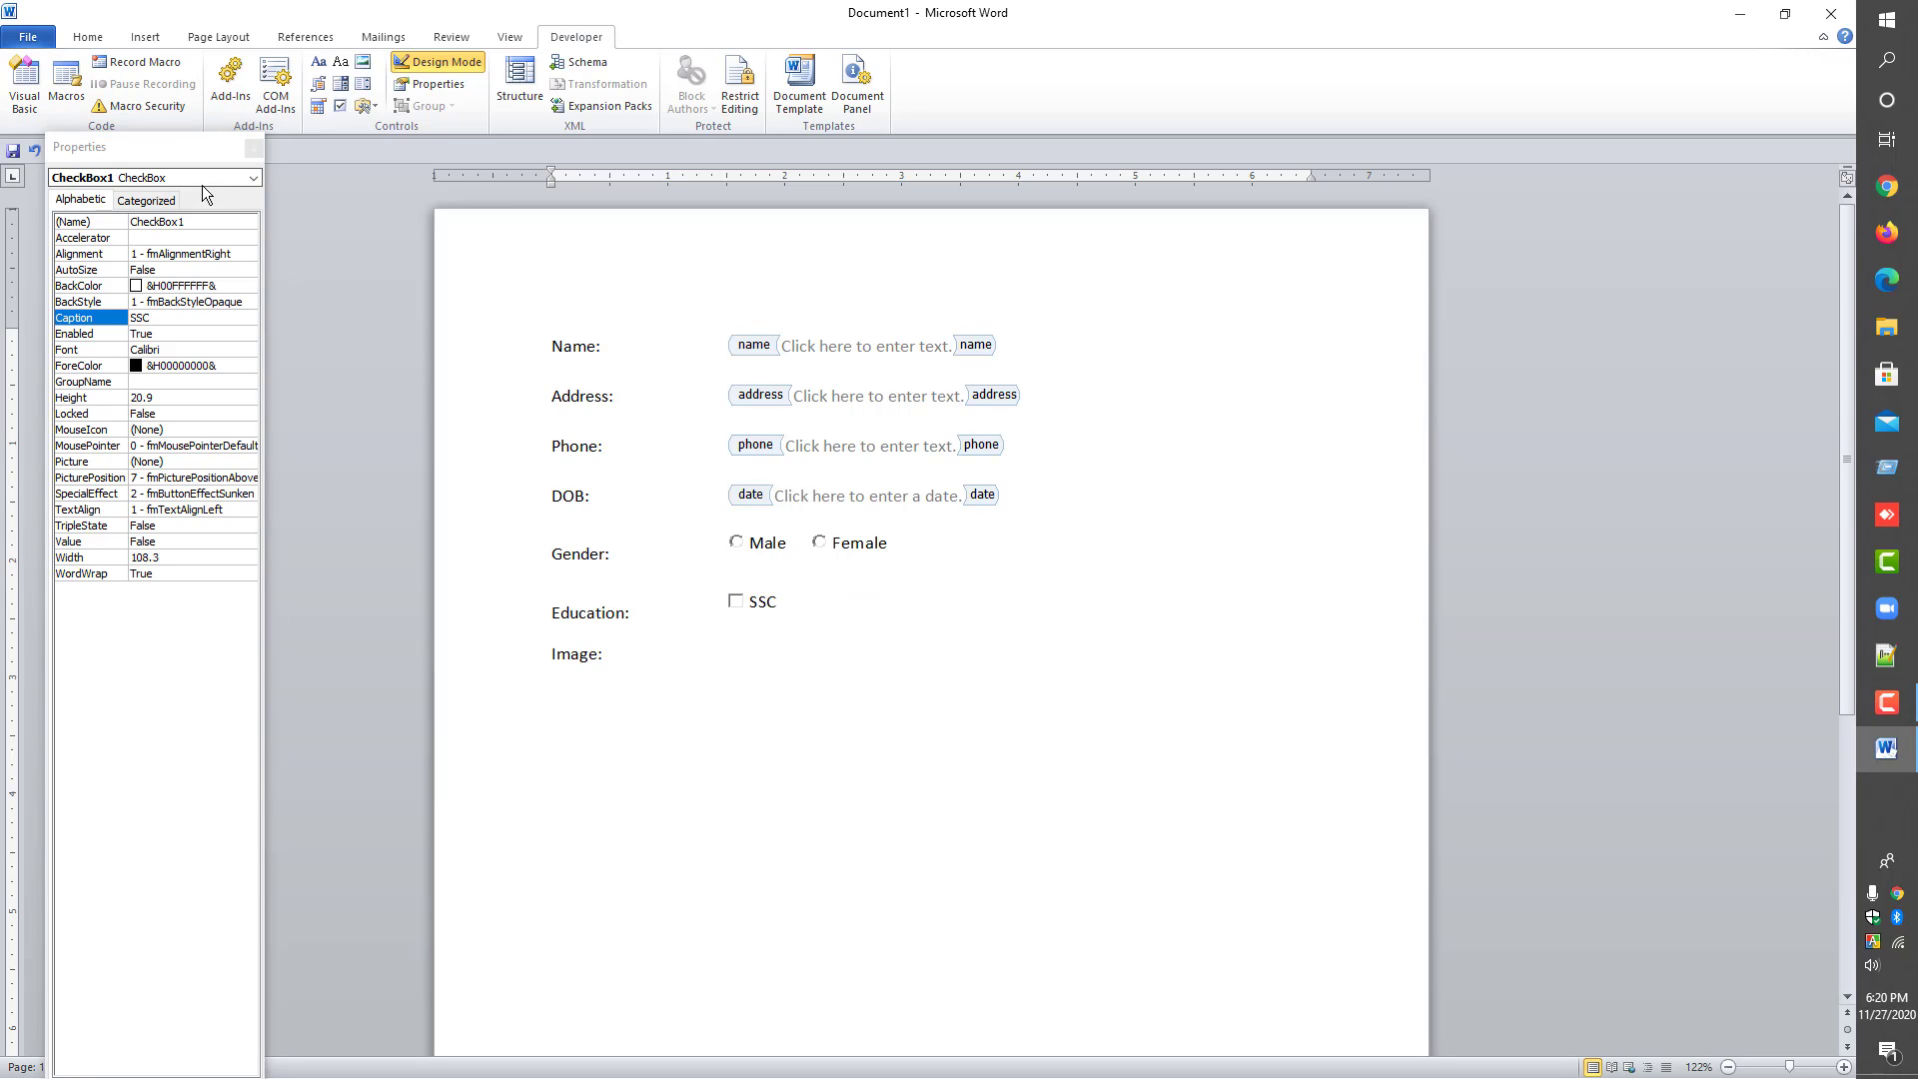
click(373, 107)
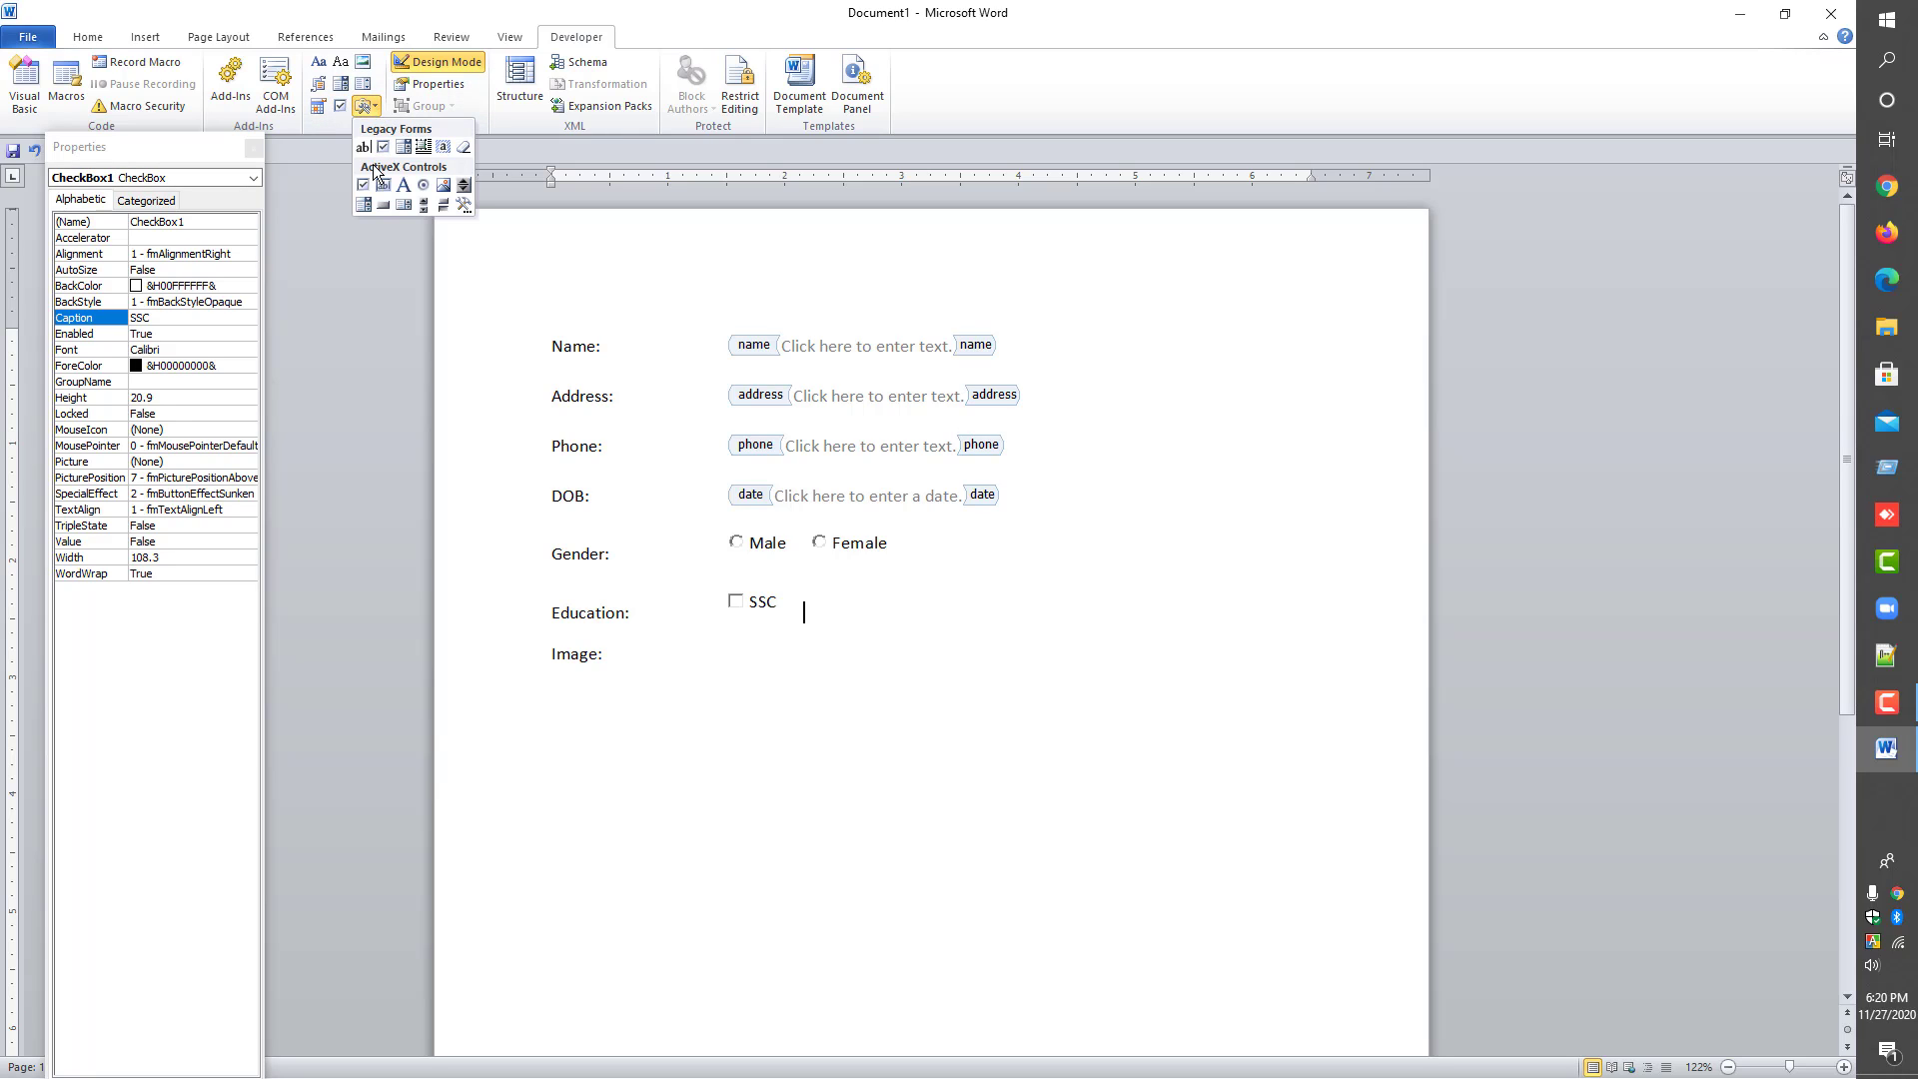
click(363, 185)
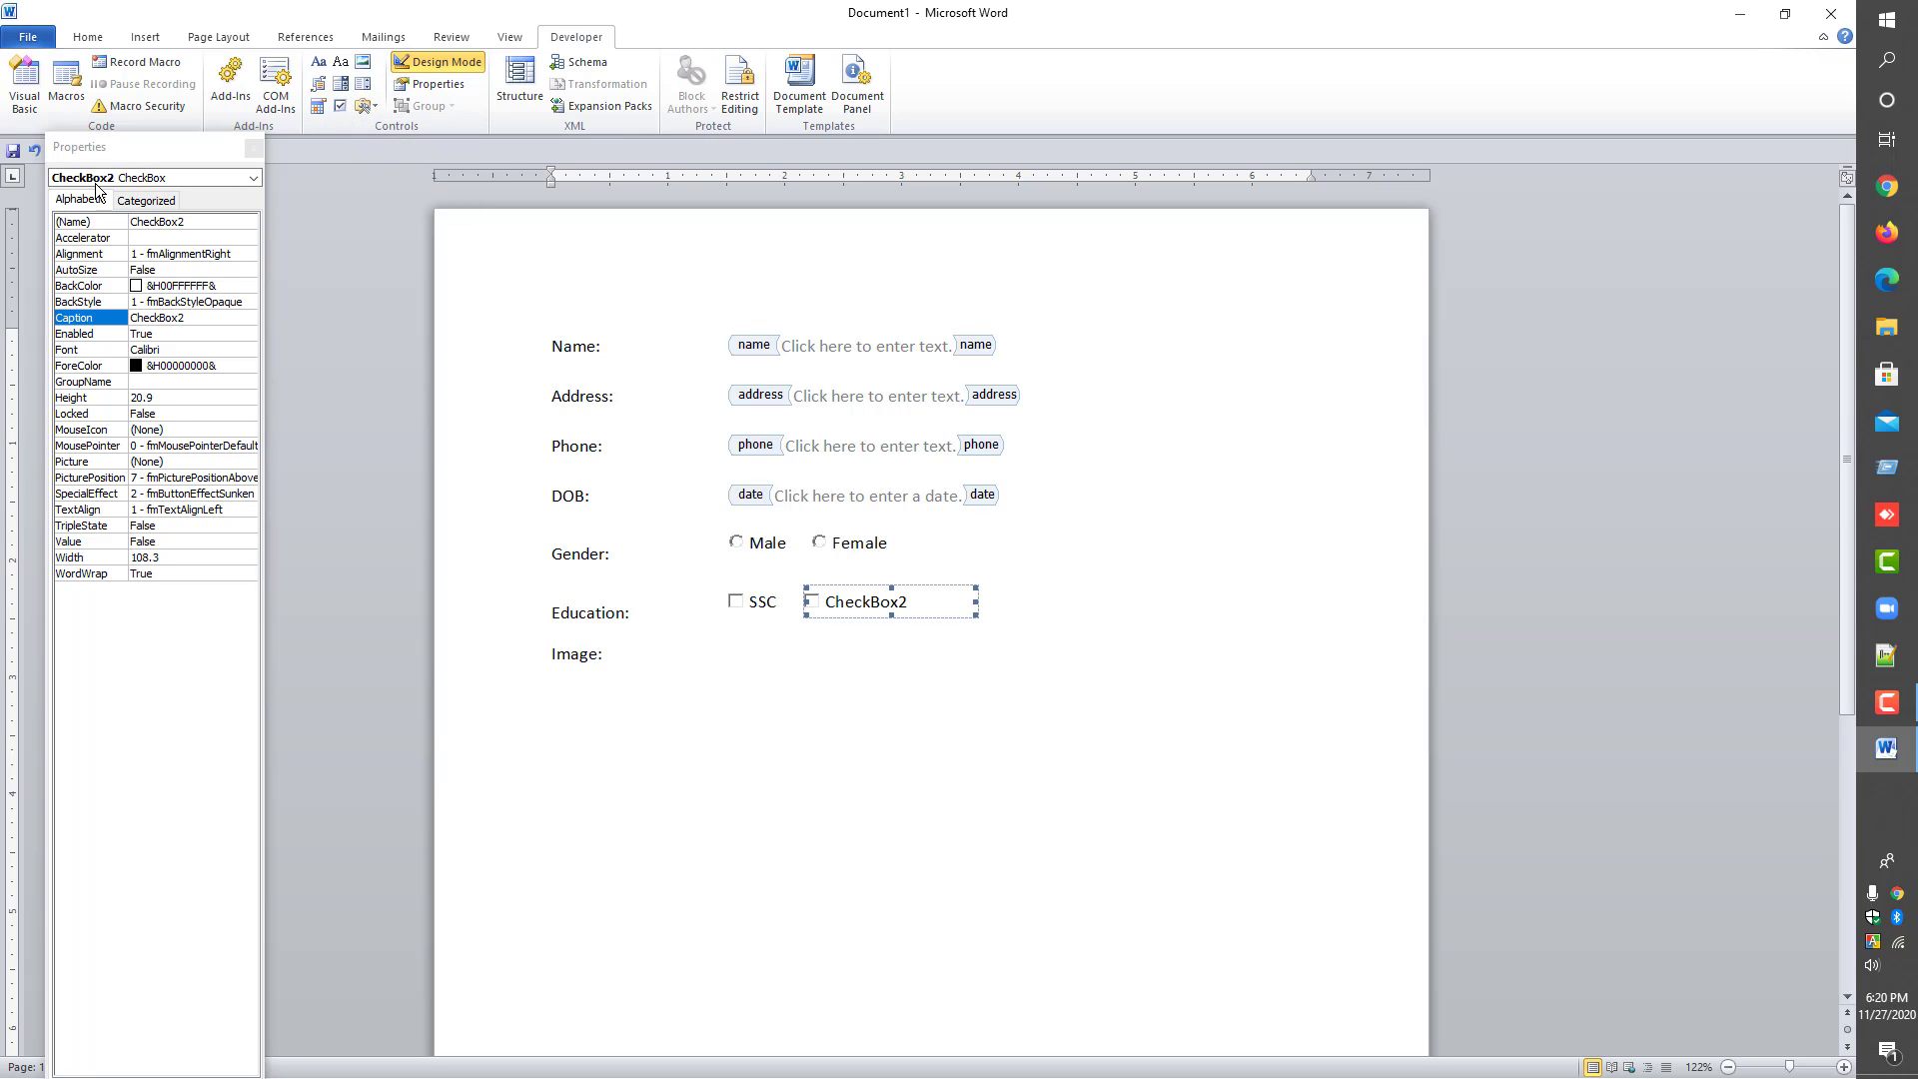
click(154, 316)
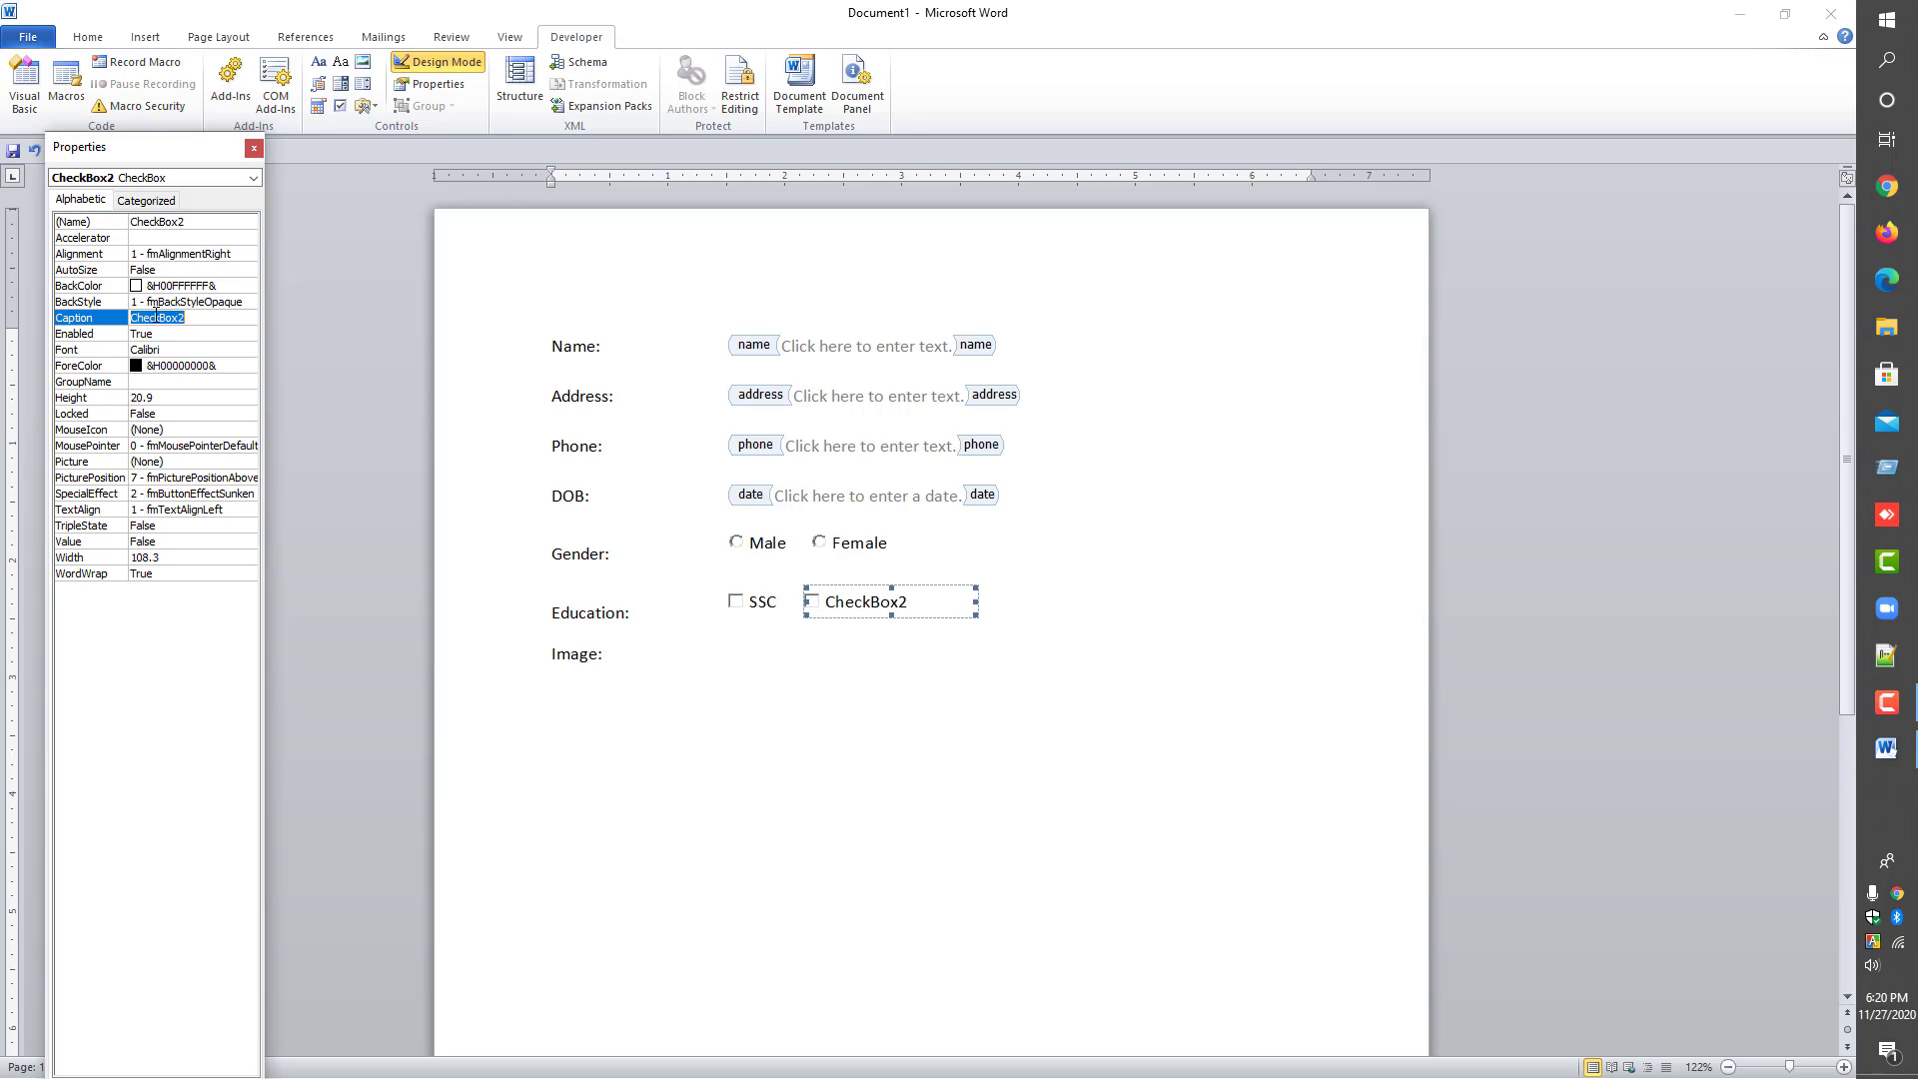
text(HSC)
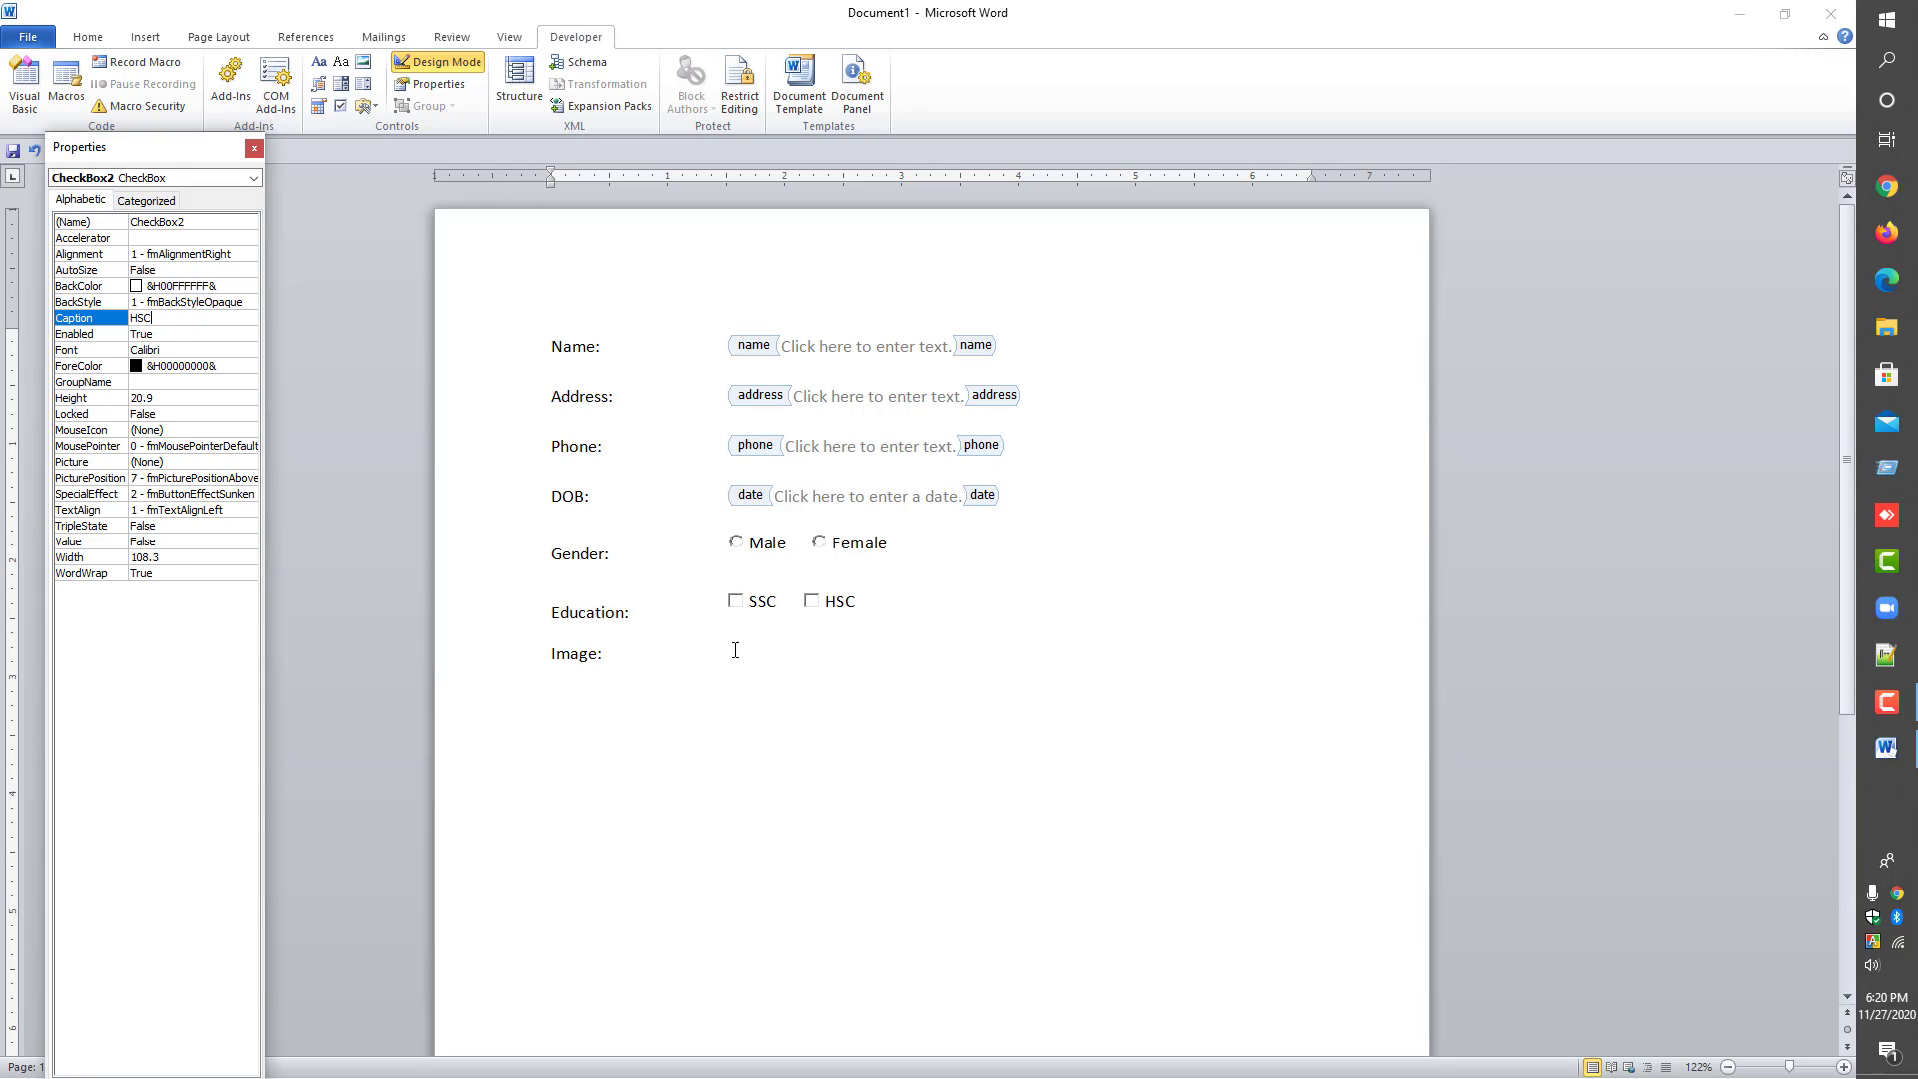
- Add a picture content control titled "image" on the Image line, aligned with the controls above
click(619, 660)
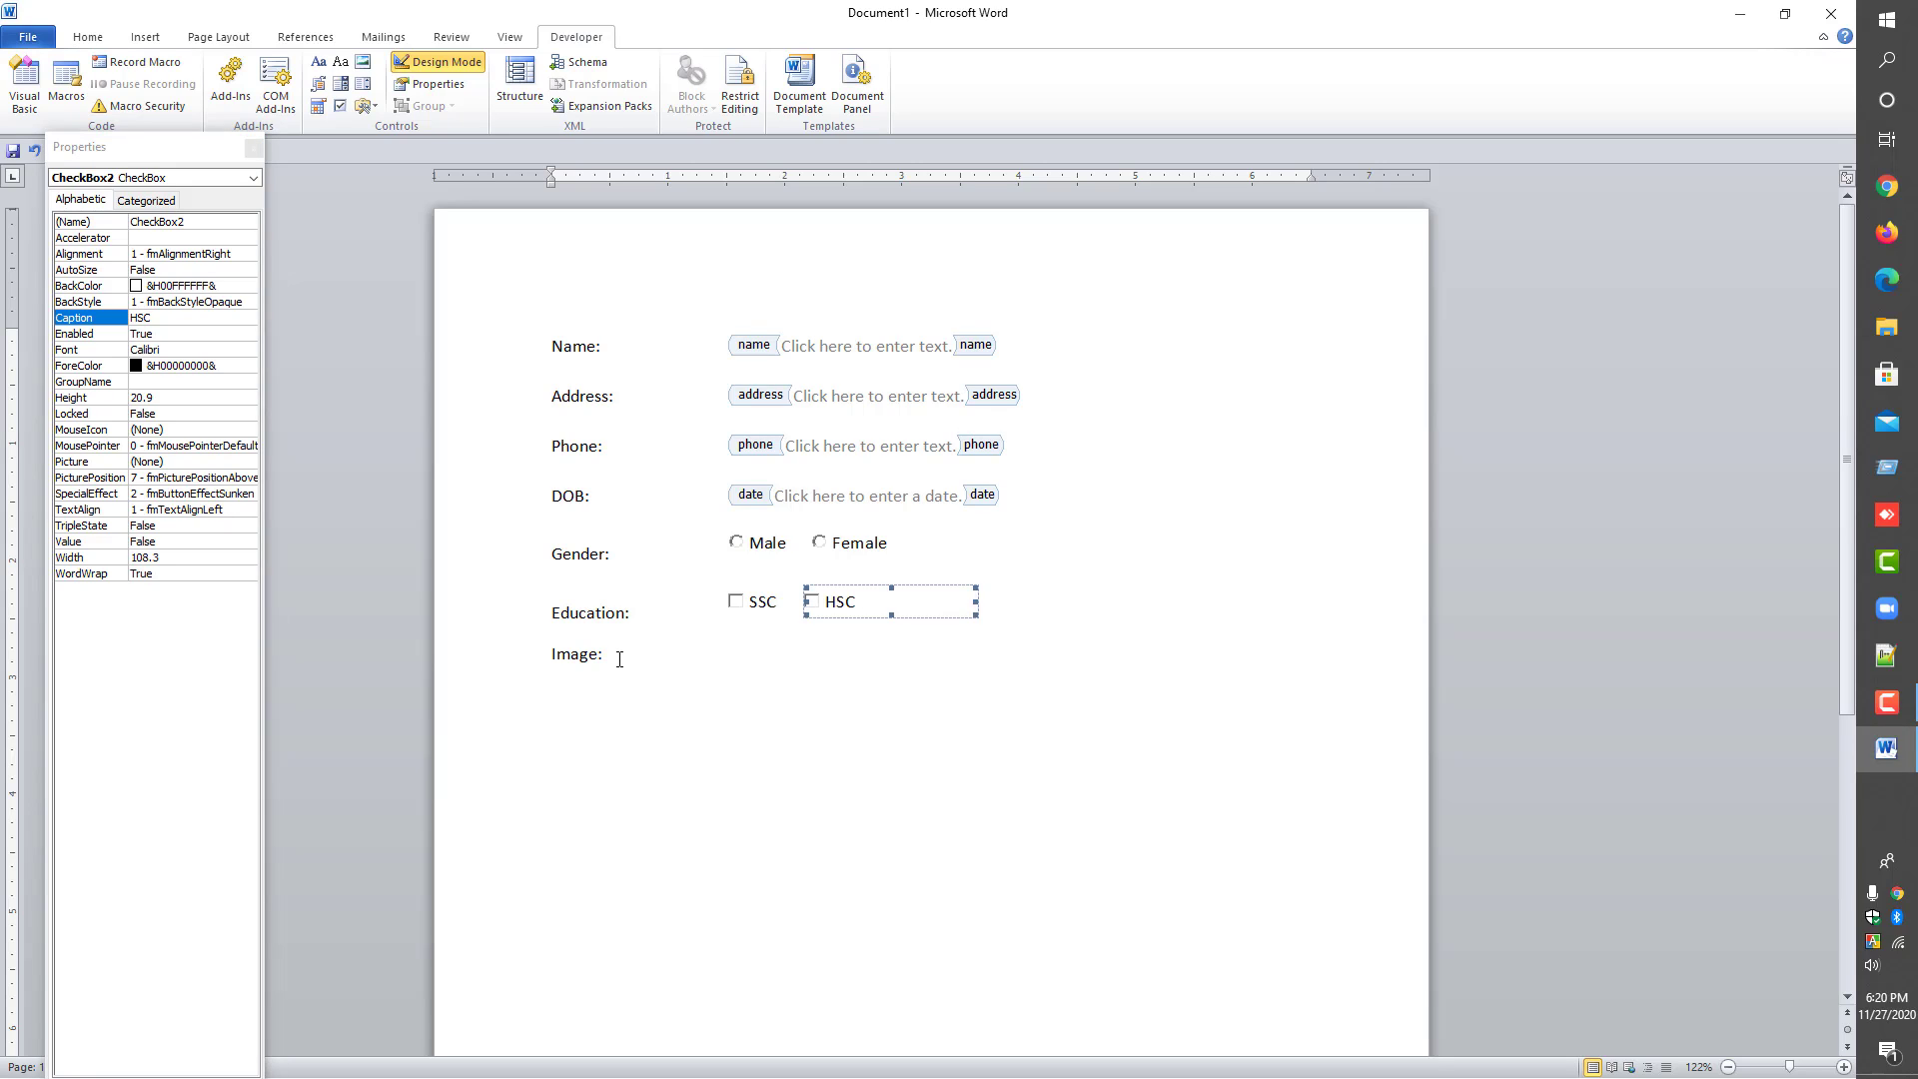
key(Tab)
key(Tab)
click(369, 66)
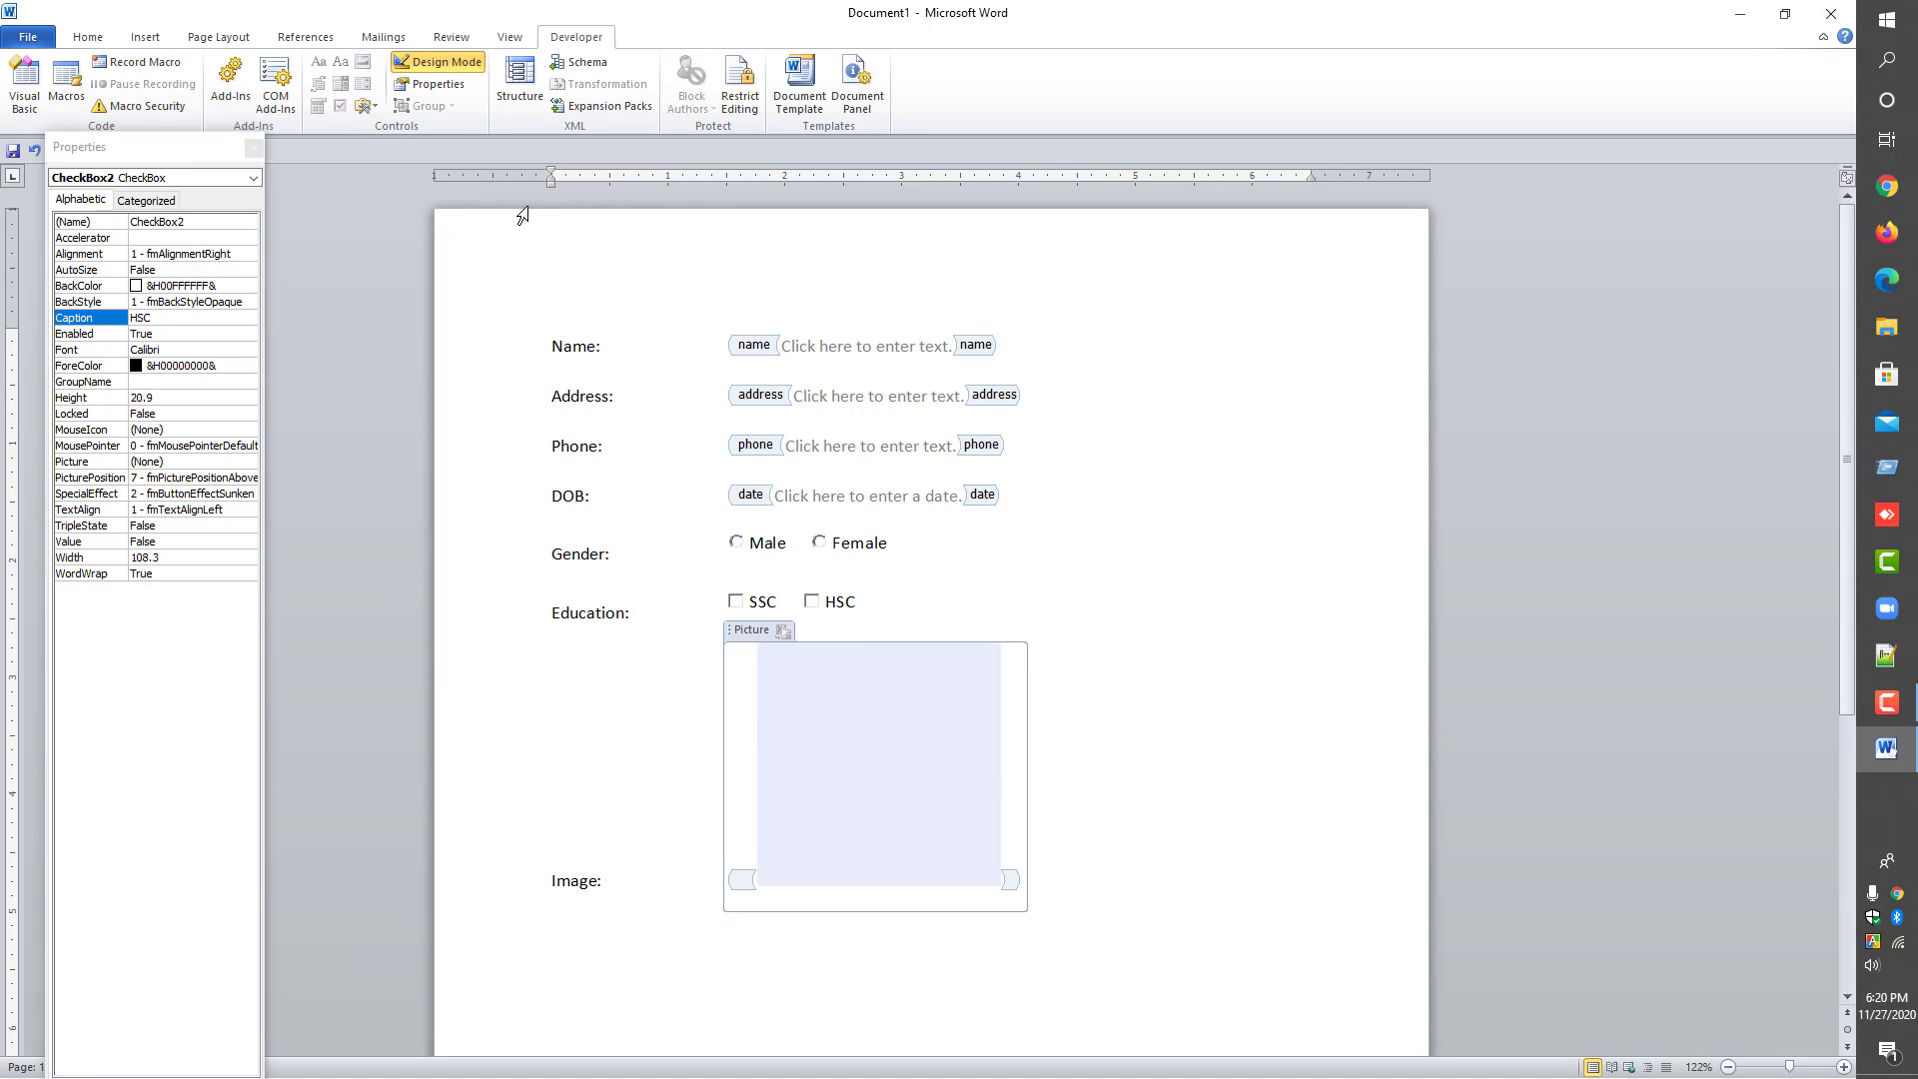
click(429, 84)
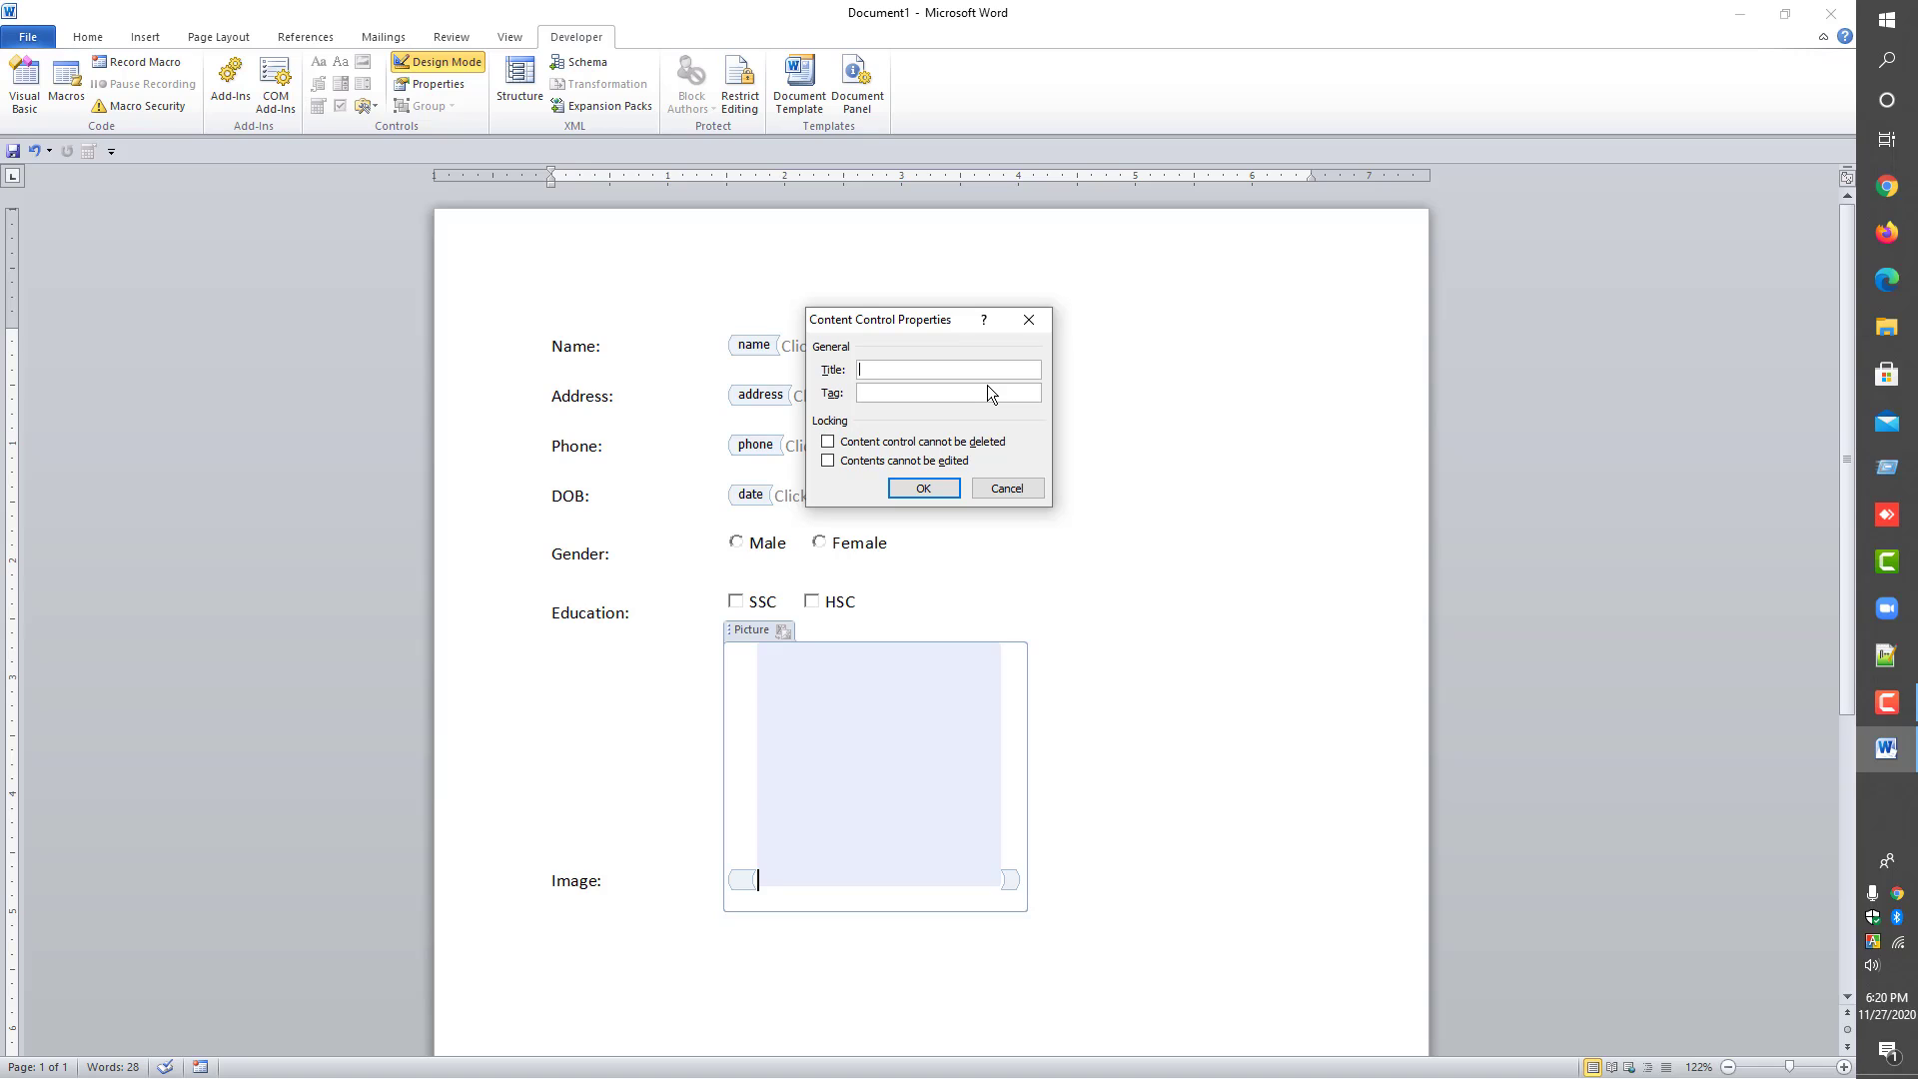
text(image)
click(893, 489)
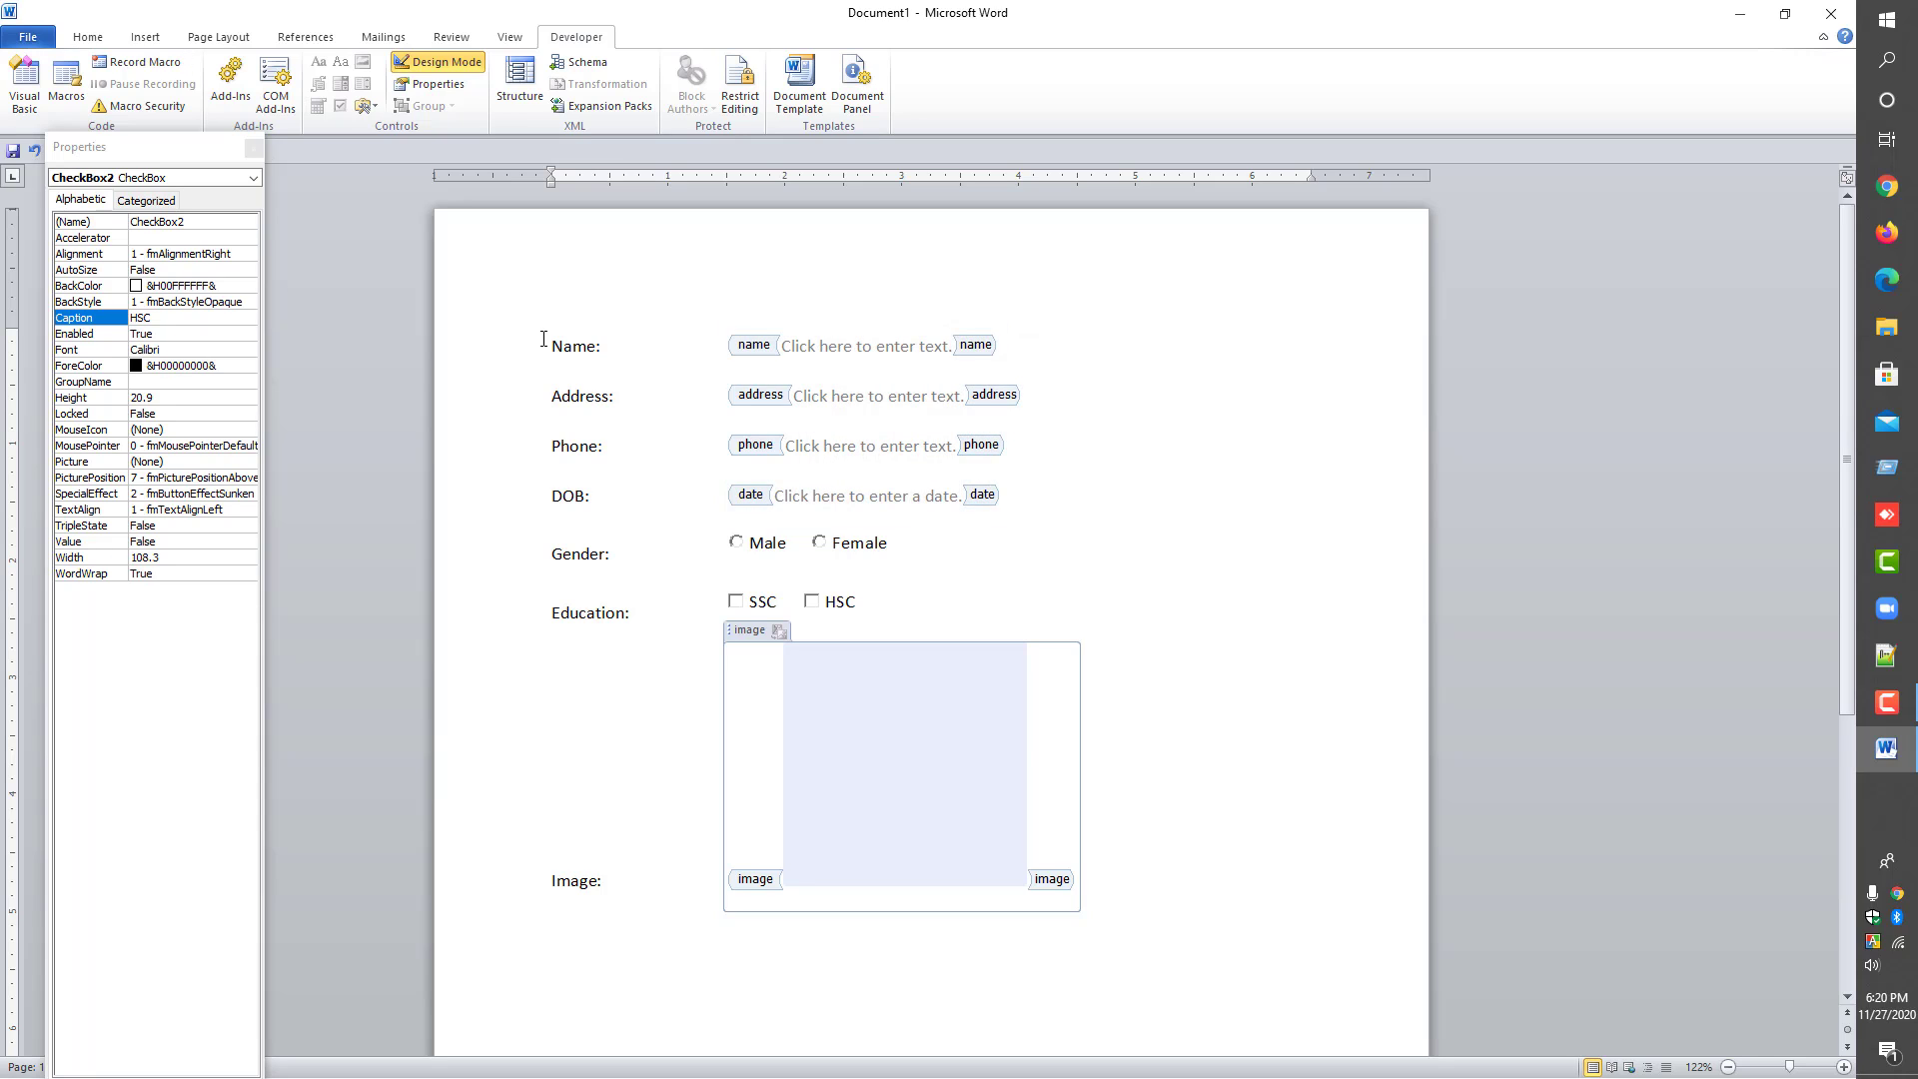
- Select the whole form from the Name line to the Image line and turn off Design Mode
drag(545, 332, 832, 892)
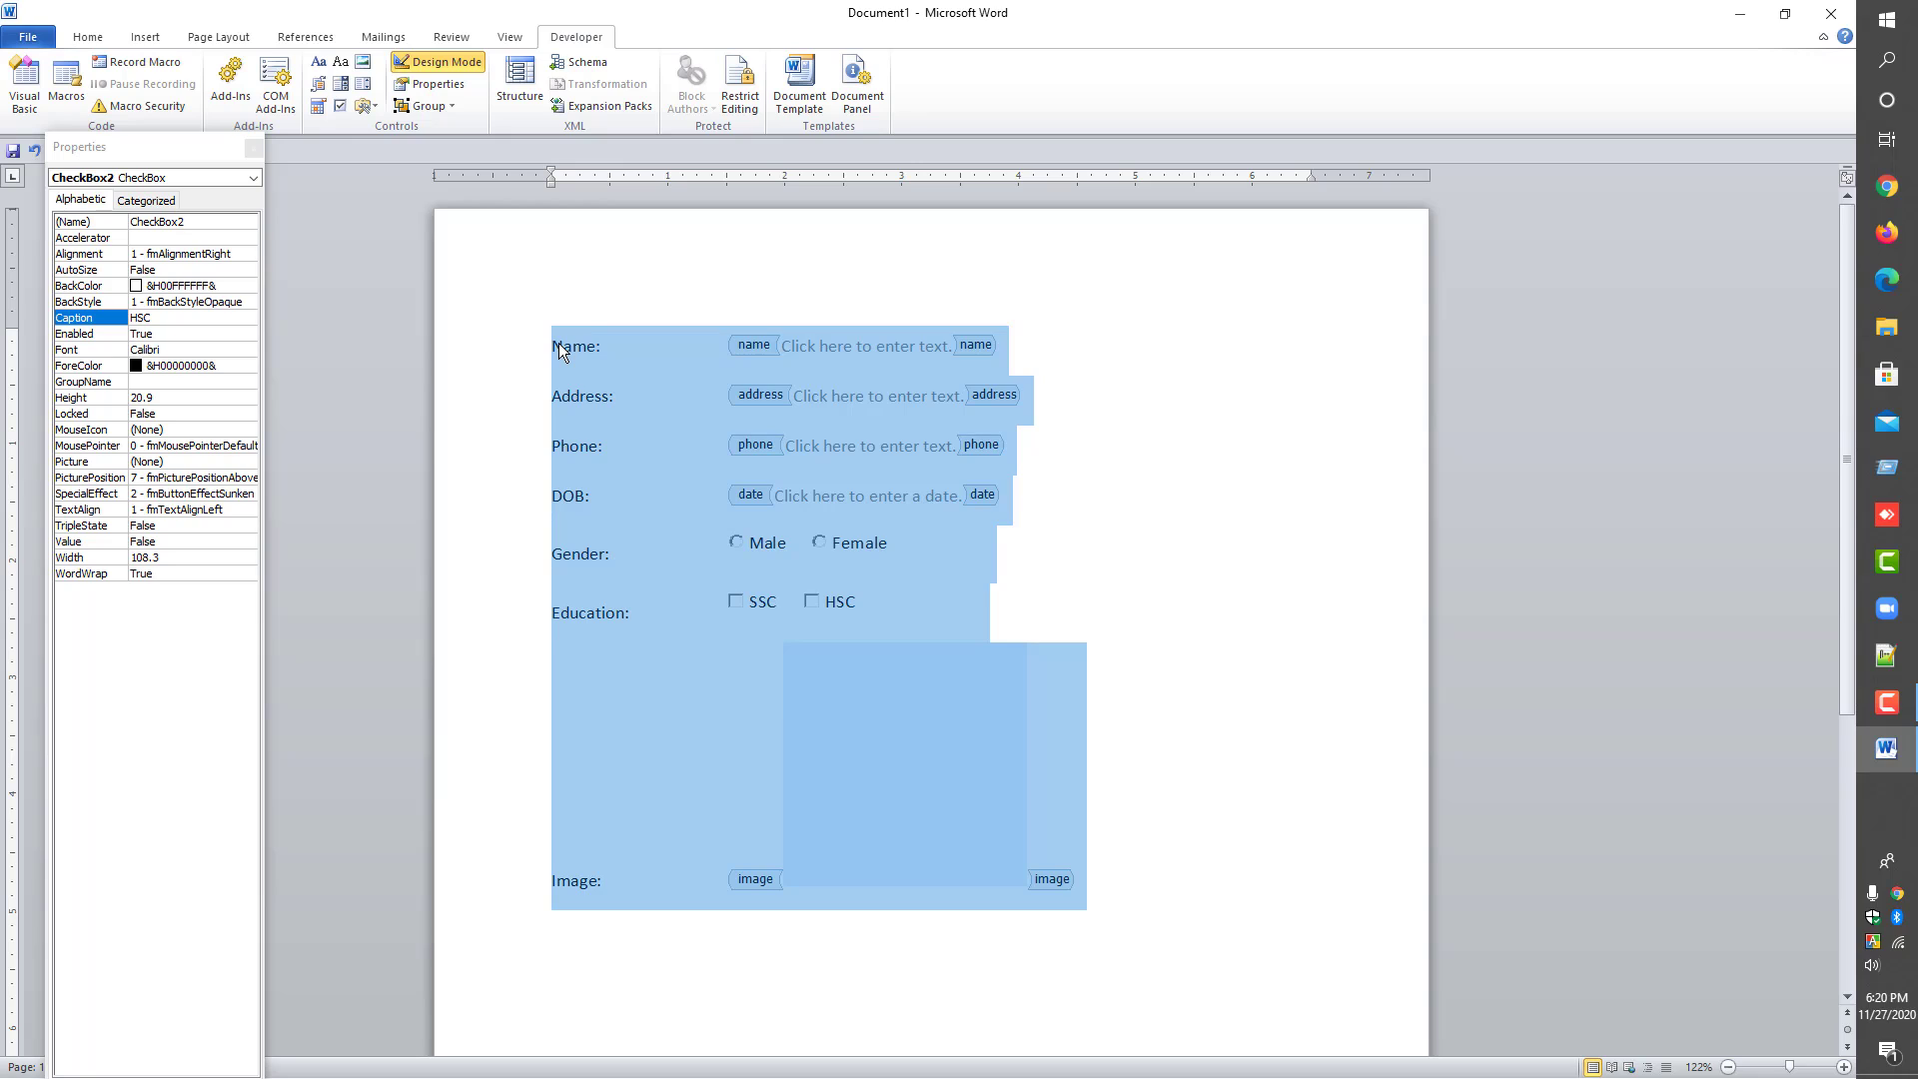
click(454, 64)
click(1064, 481)
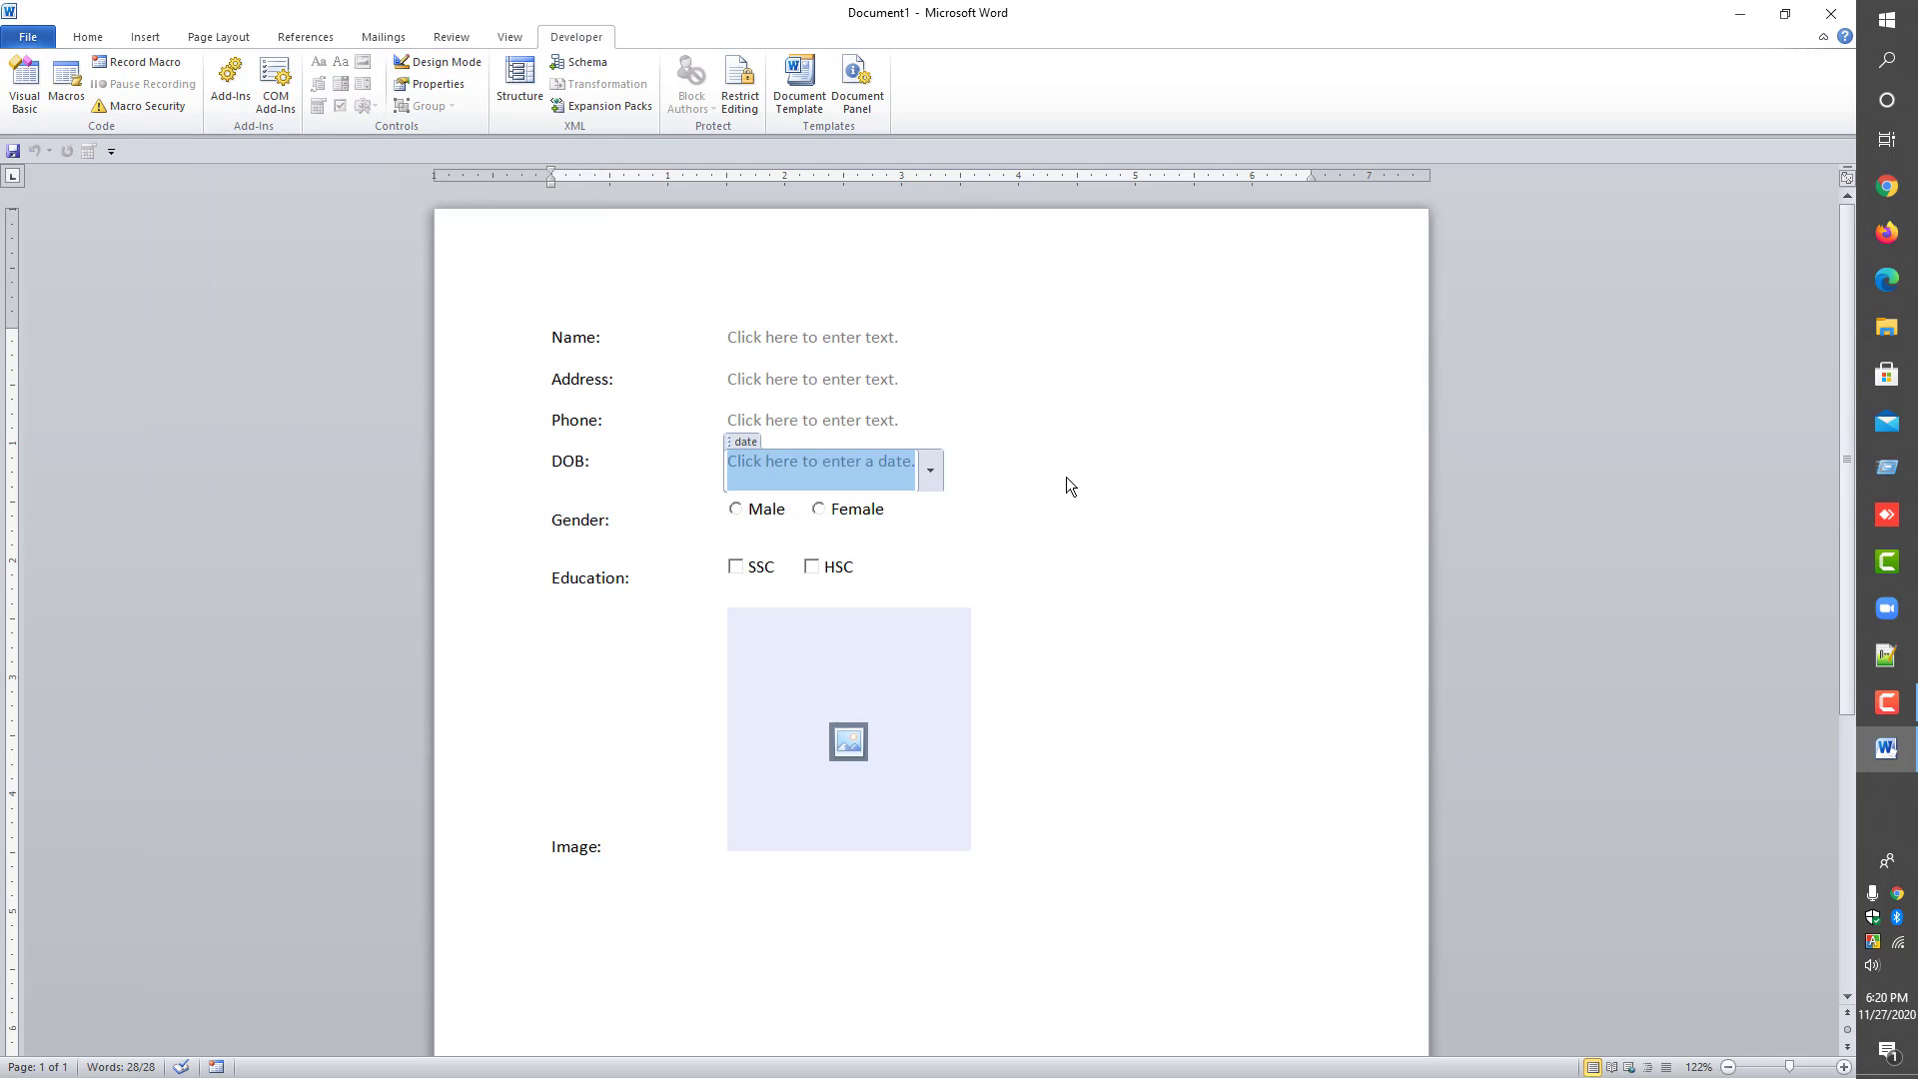
- Fill in the form's Name, Address and Phone fields with the person's name, address and phone number
click(768, 339)
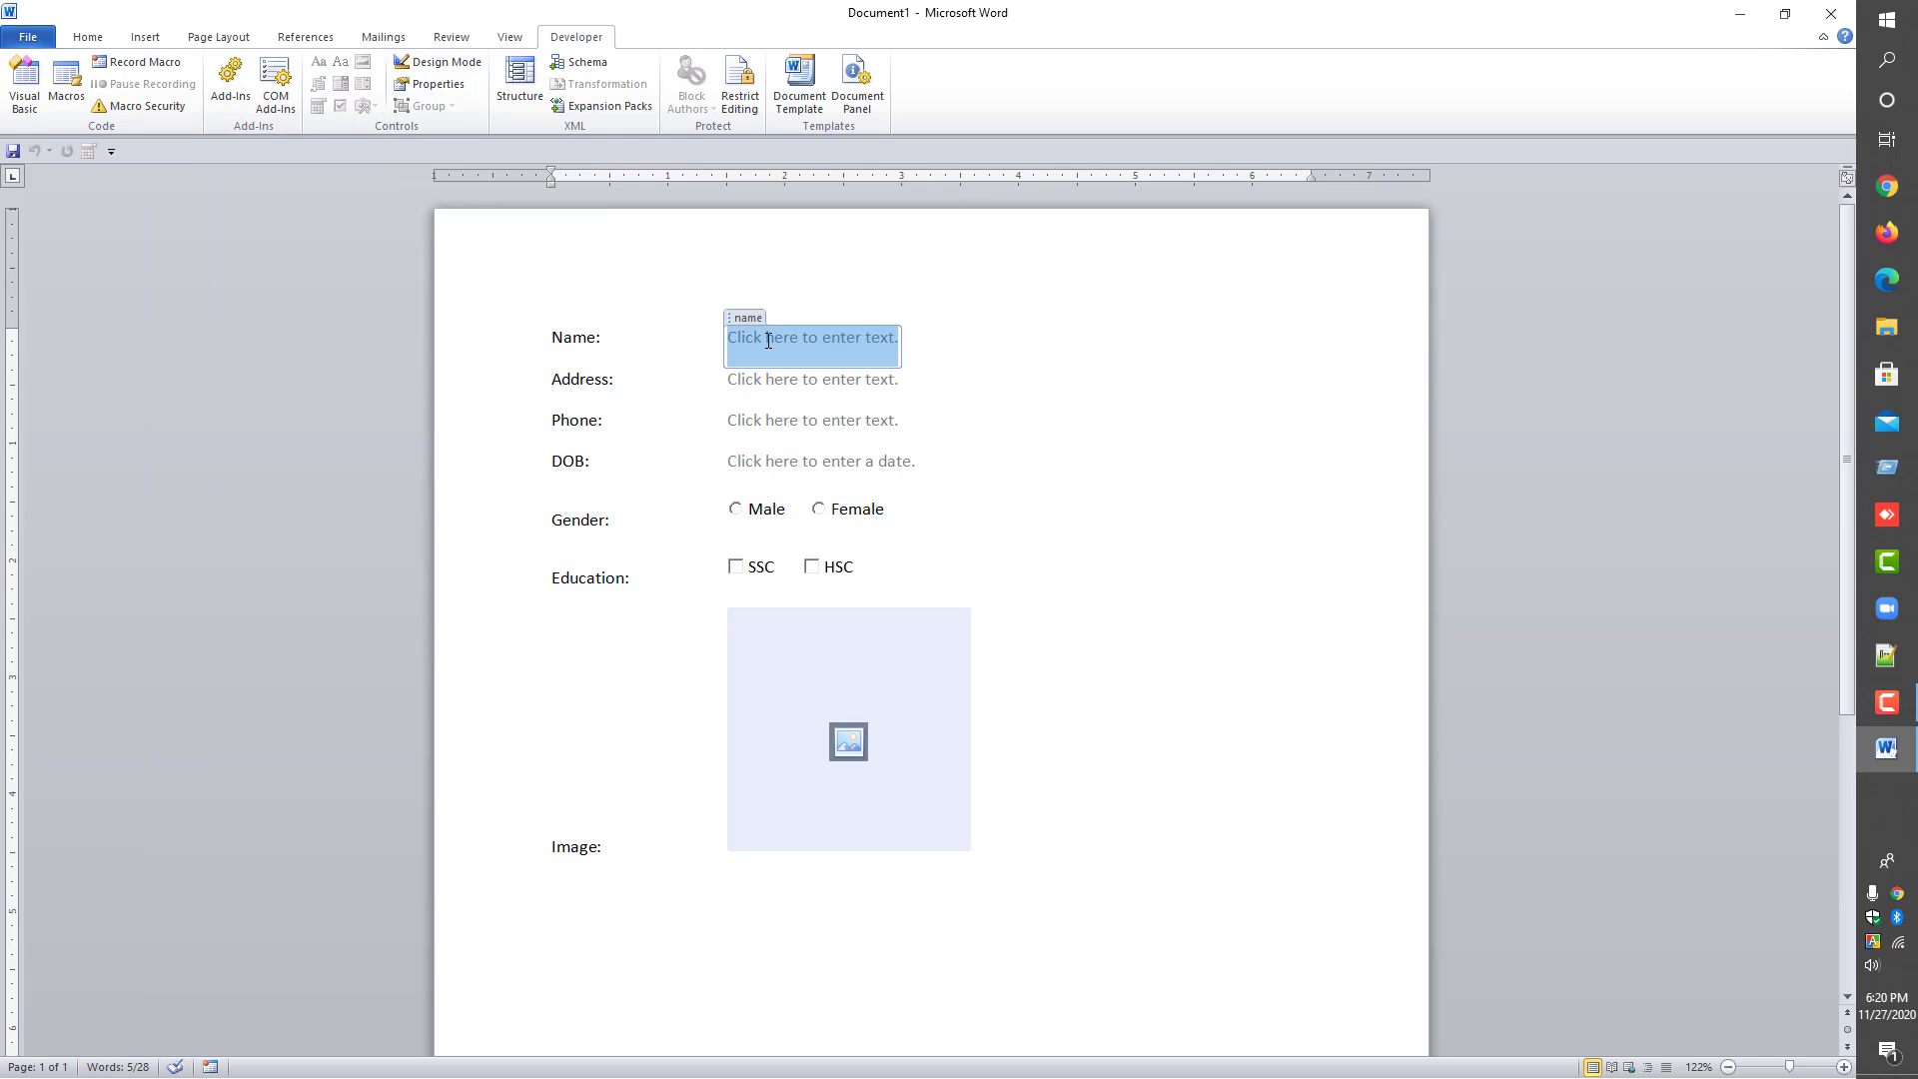
text(Rasel)
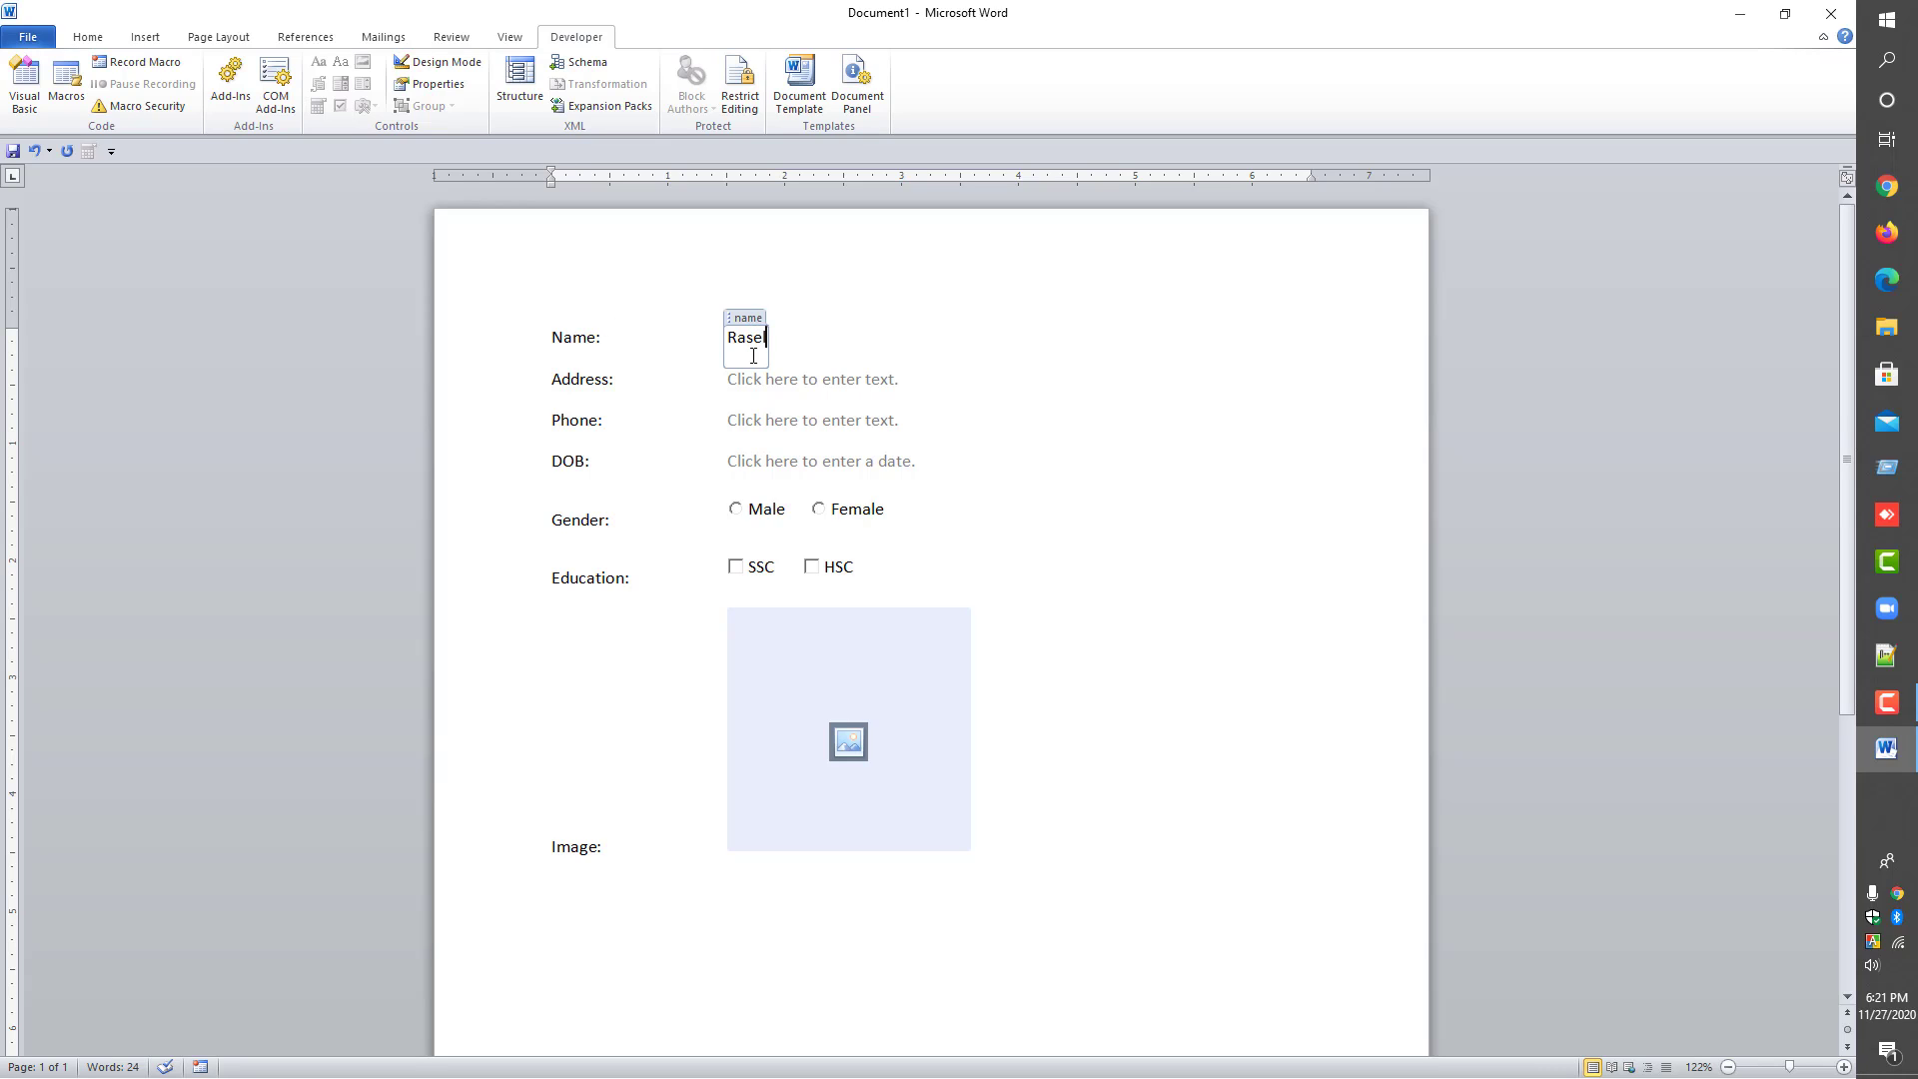
click(776, 385)
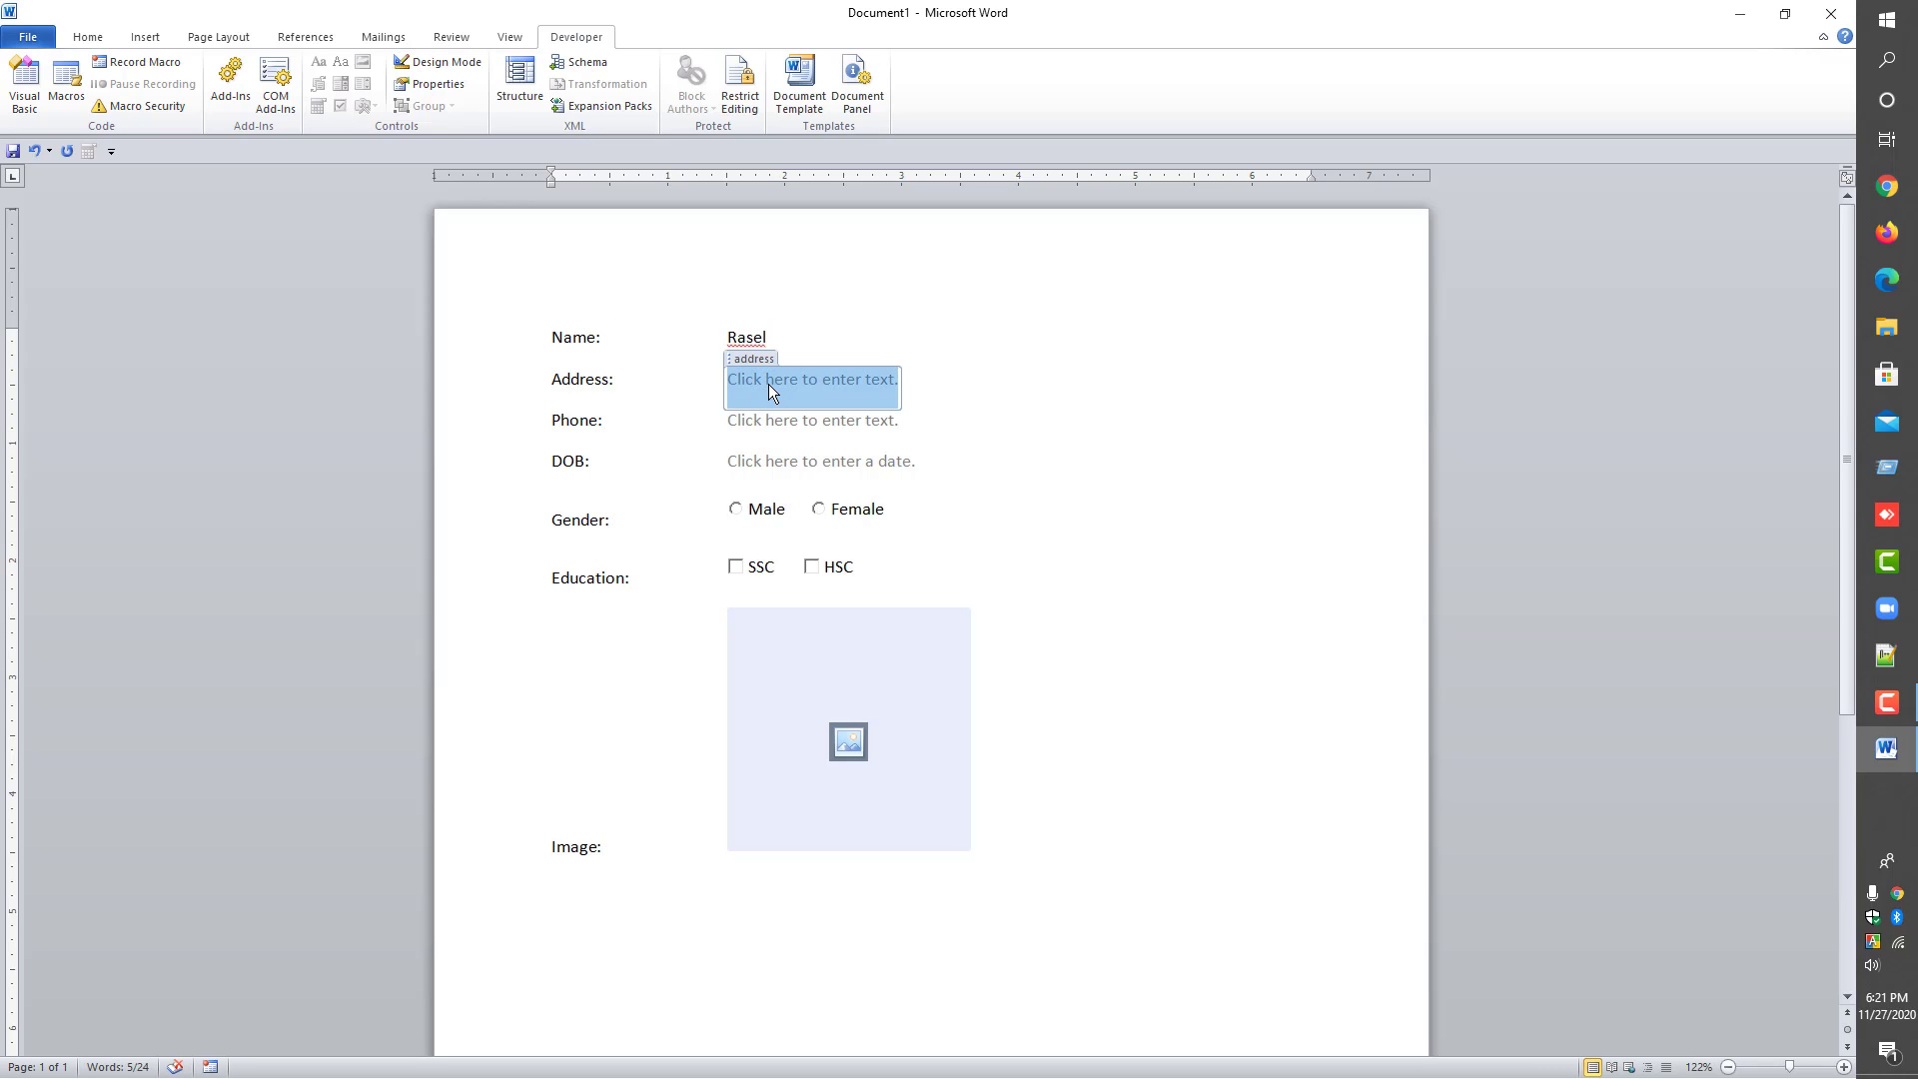
text(Sylhe)
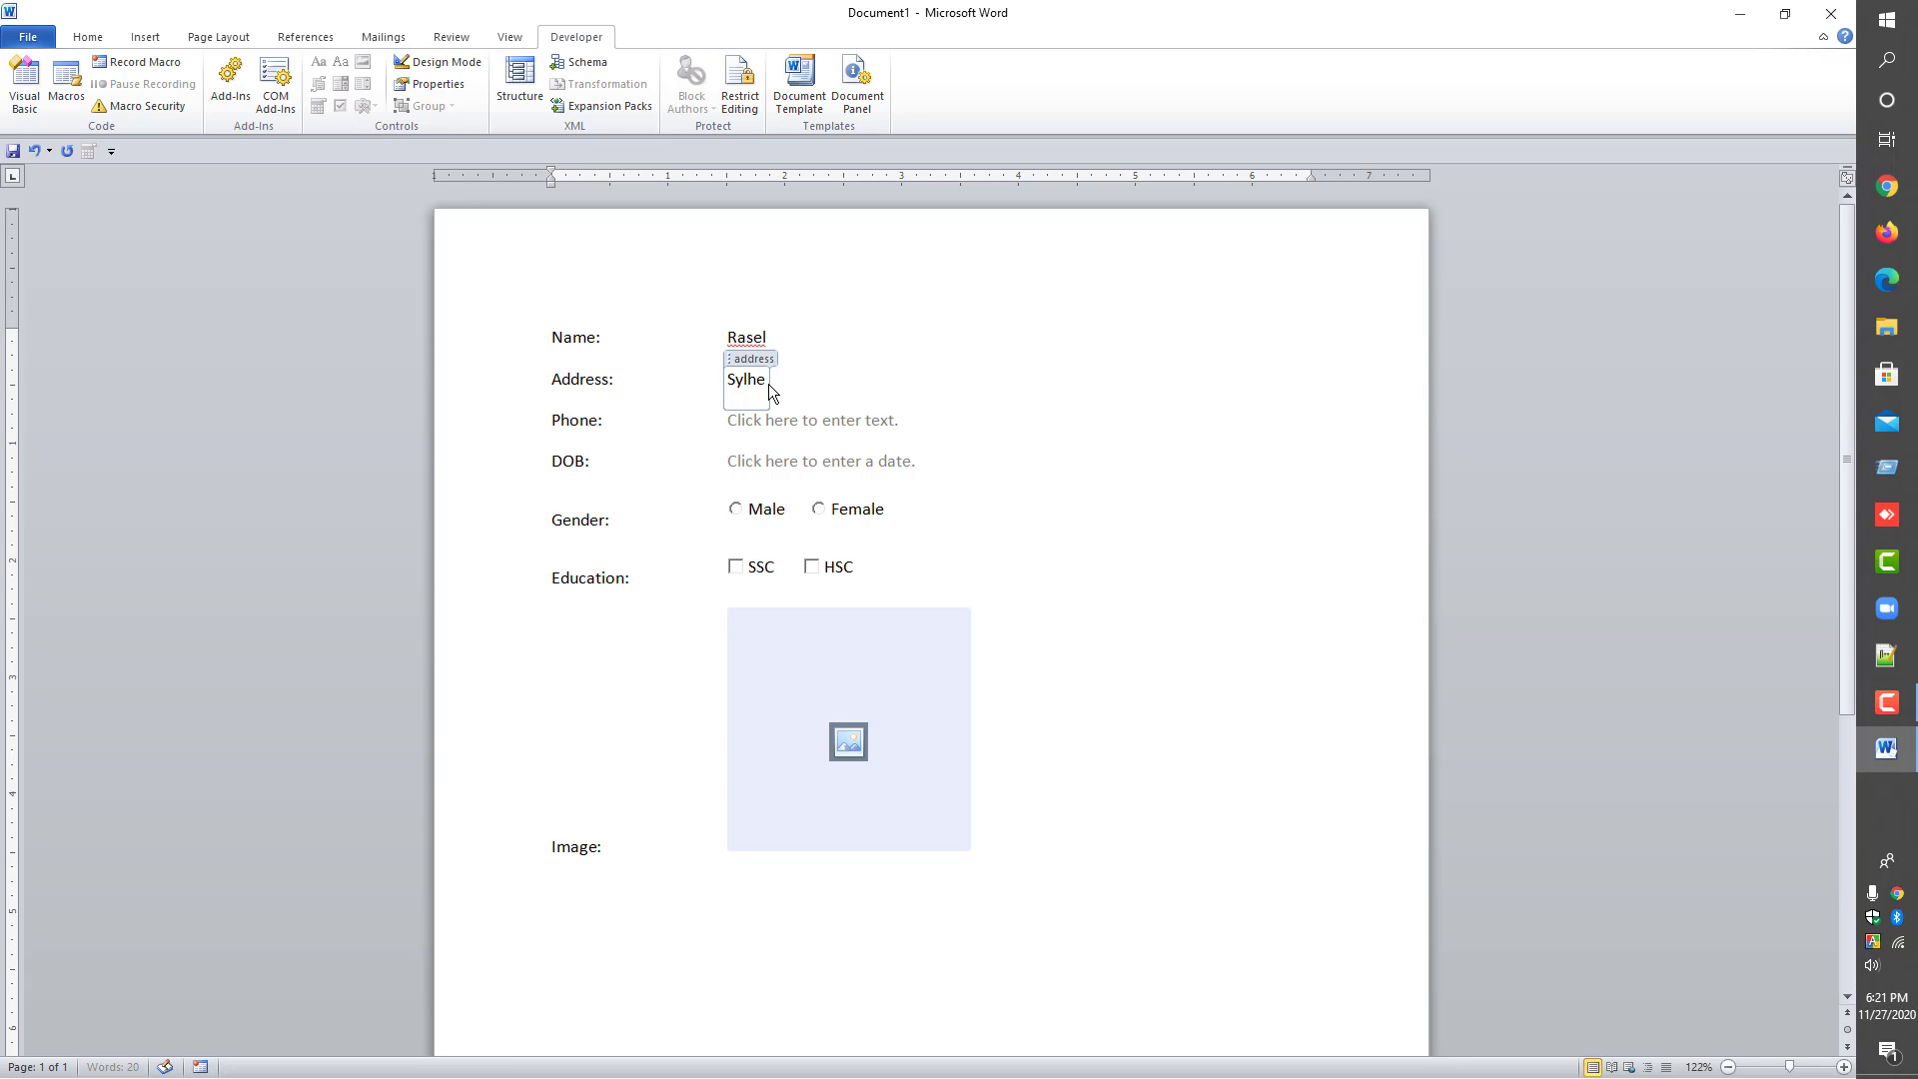
text(t)
click(862, 413)
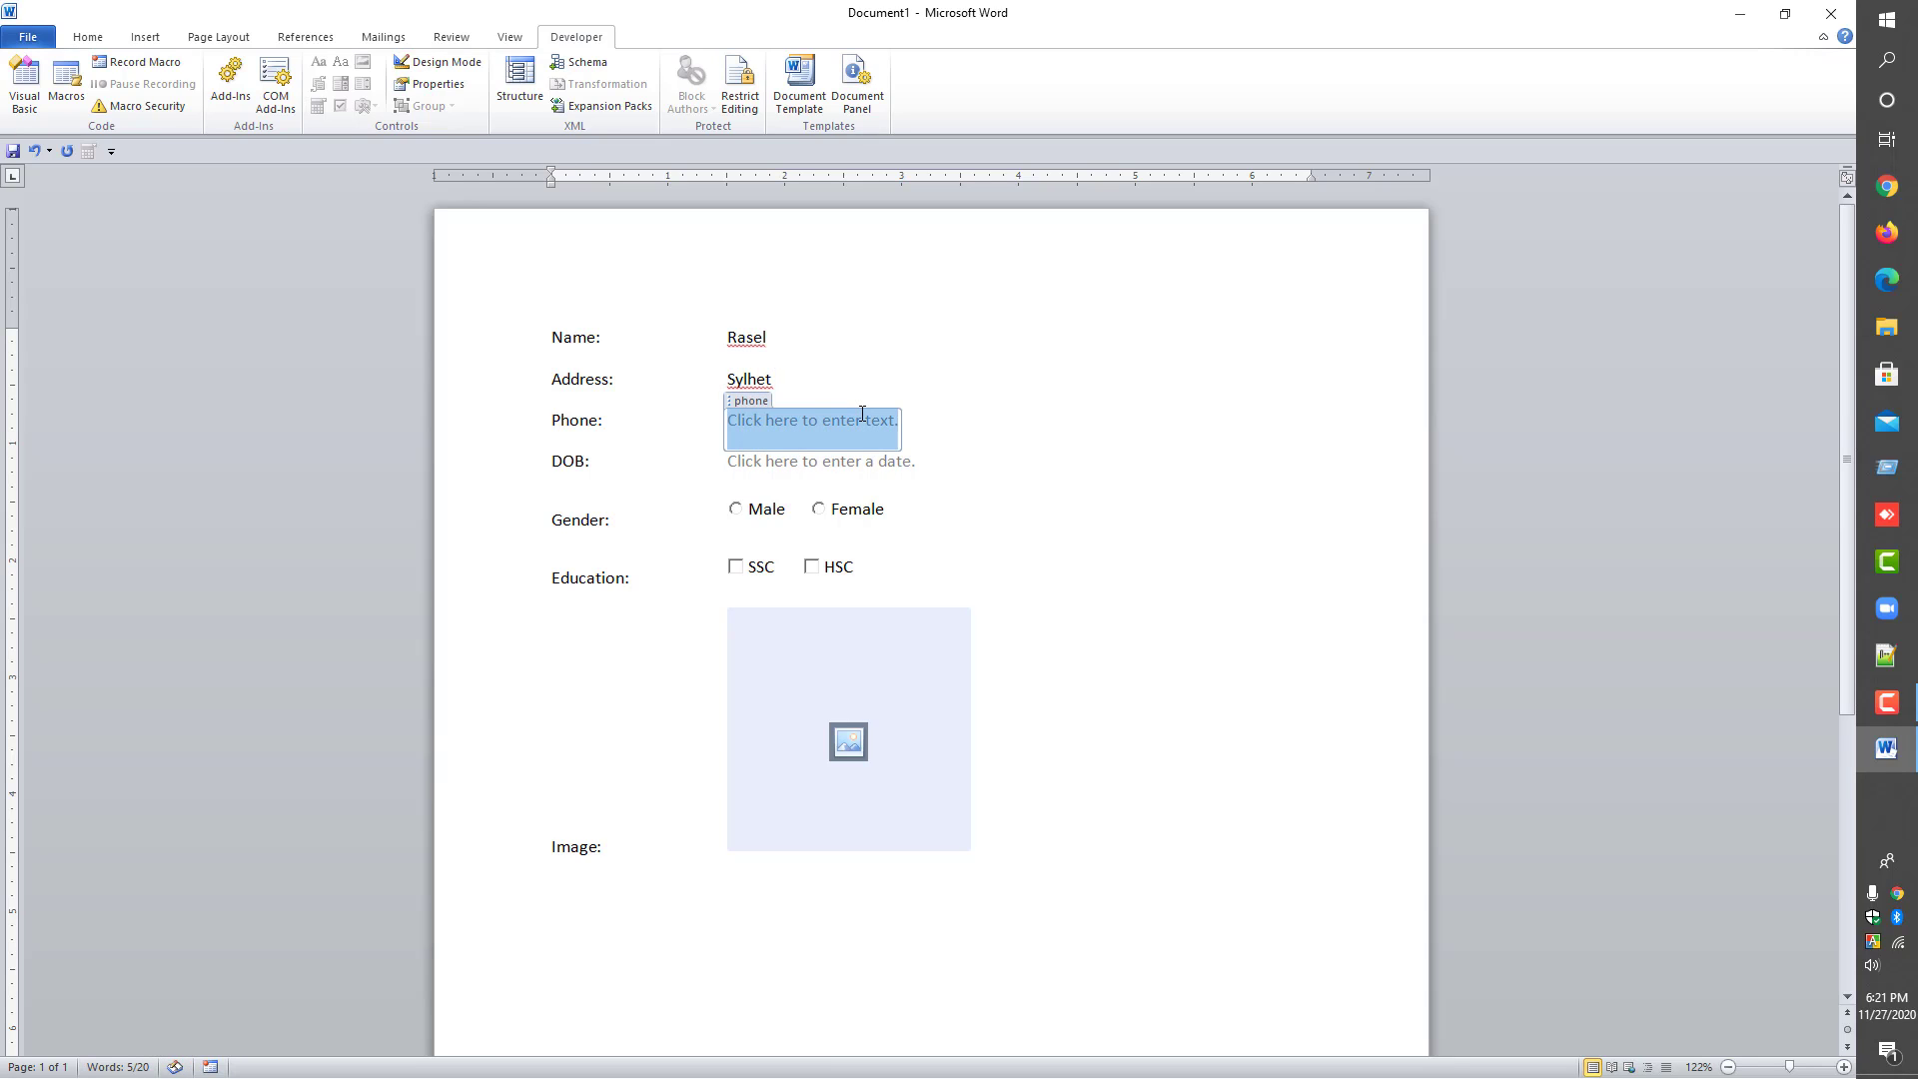
text(00000)
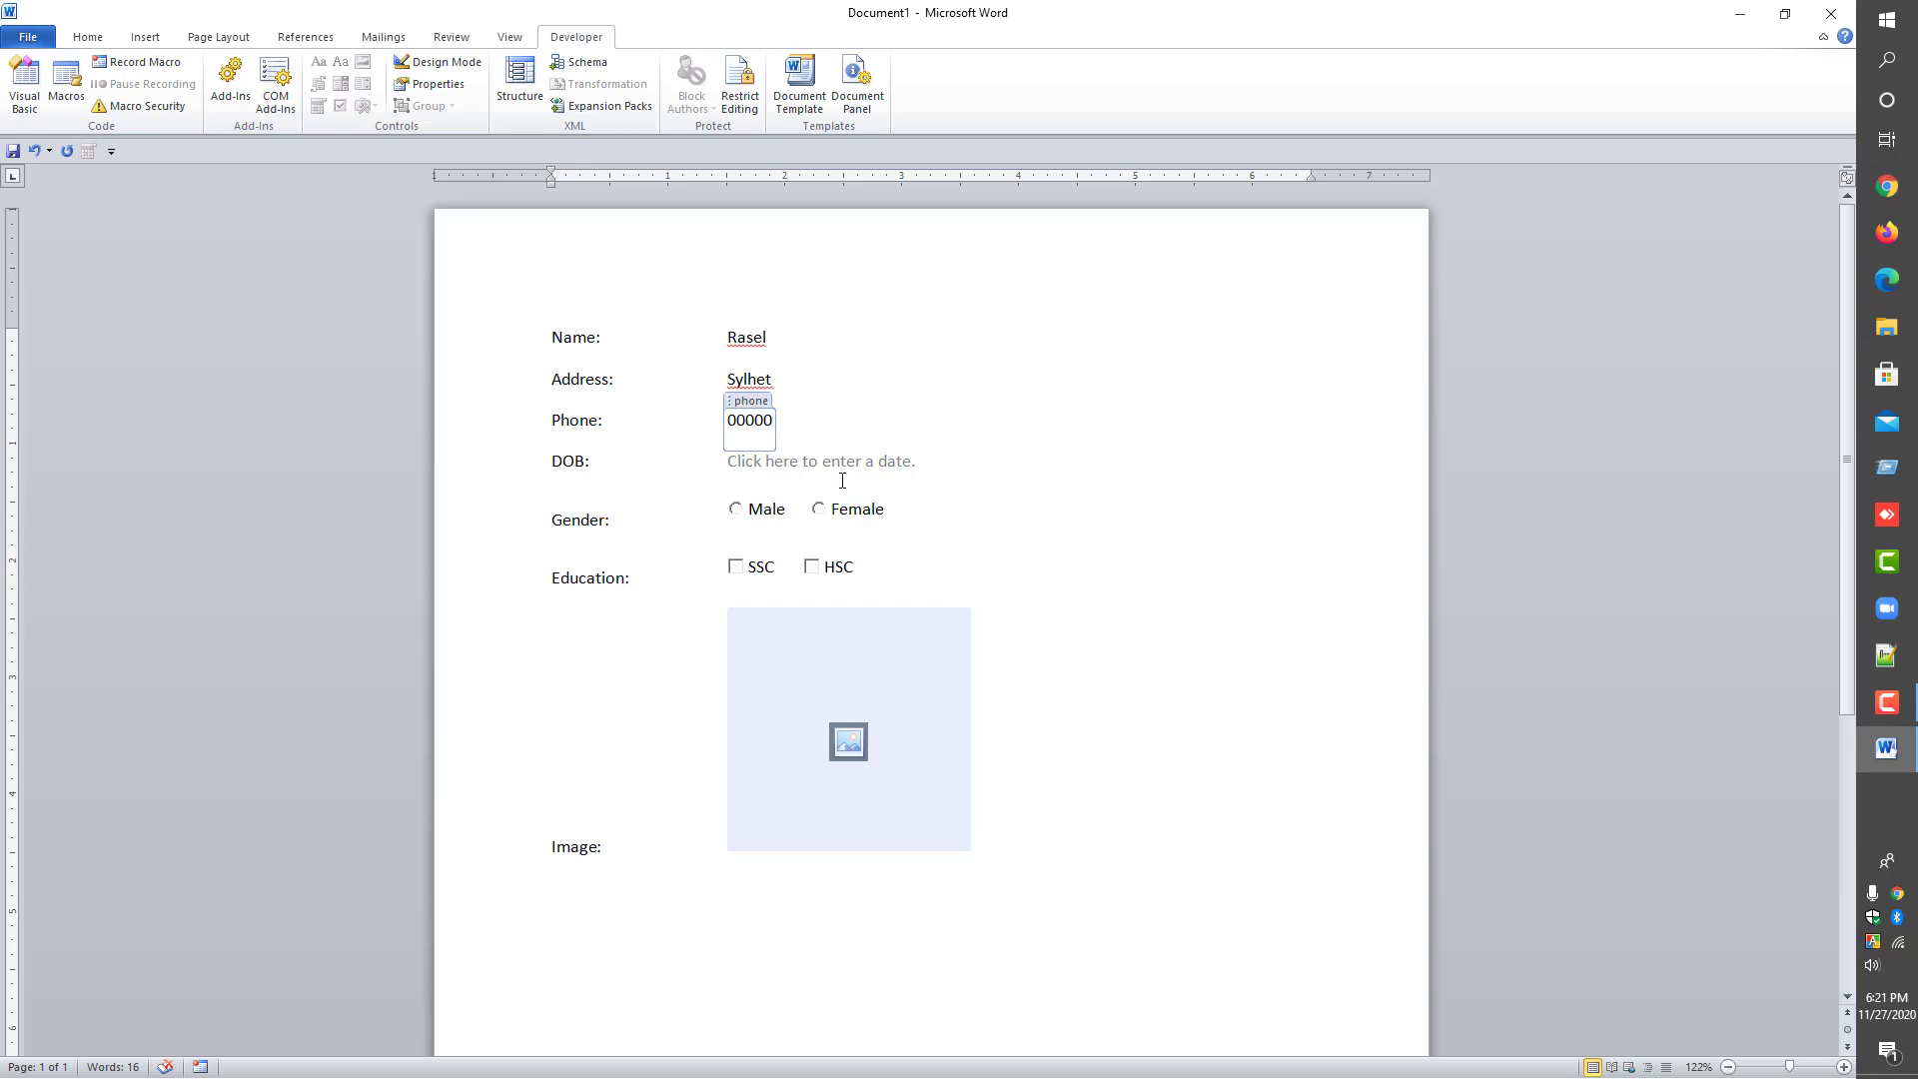
- View the calendar of the DOB date picker and close it without choosing a date
click(842, 477)
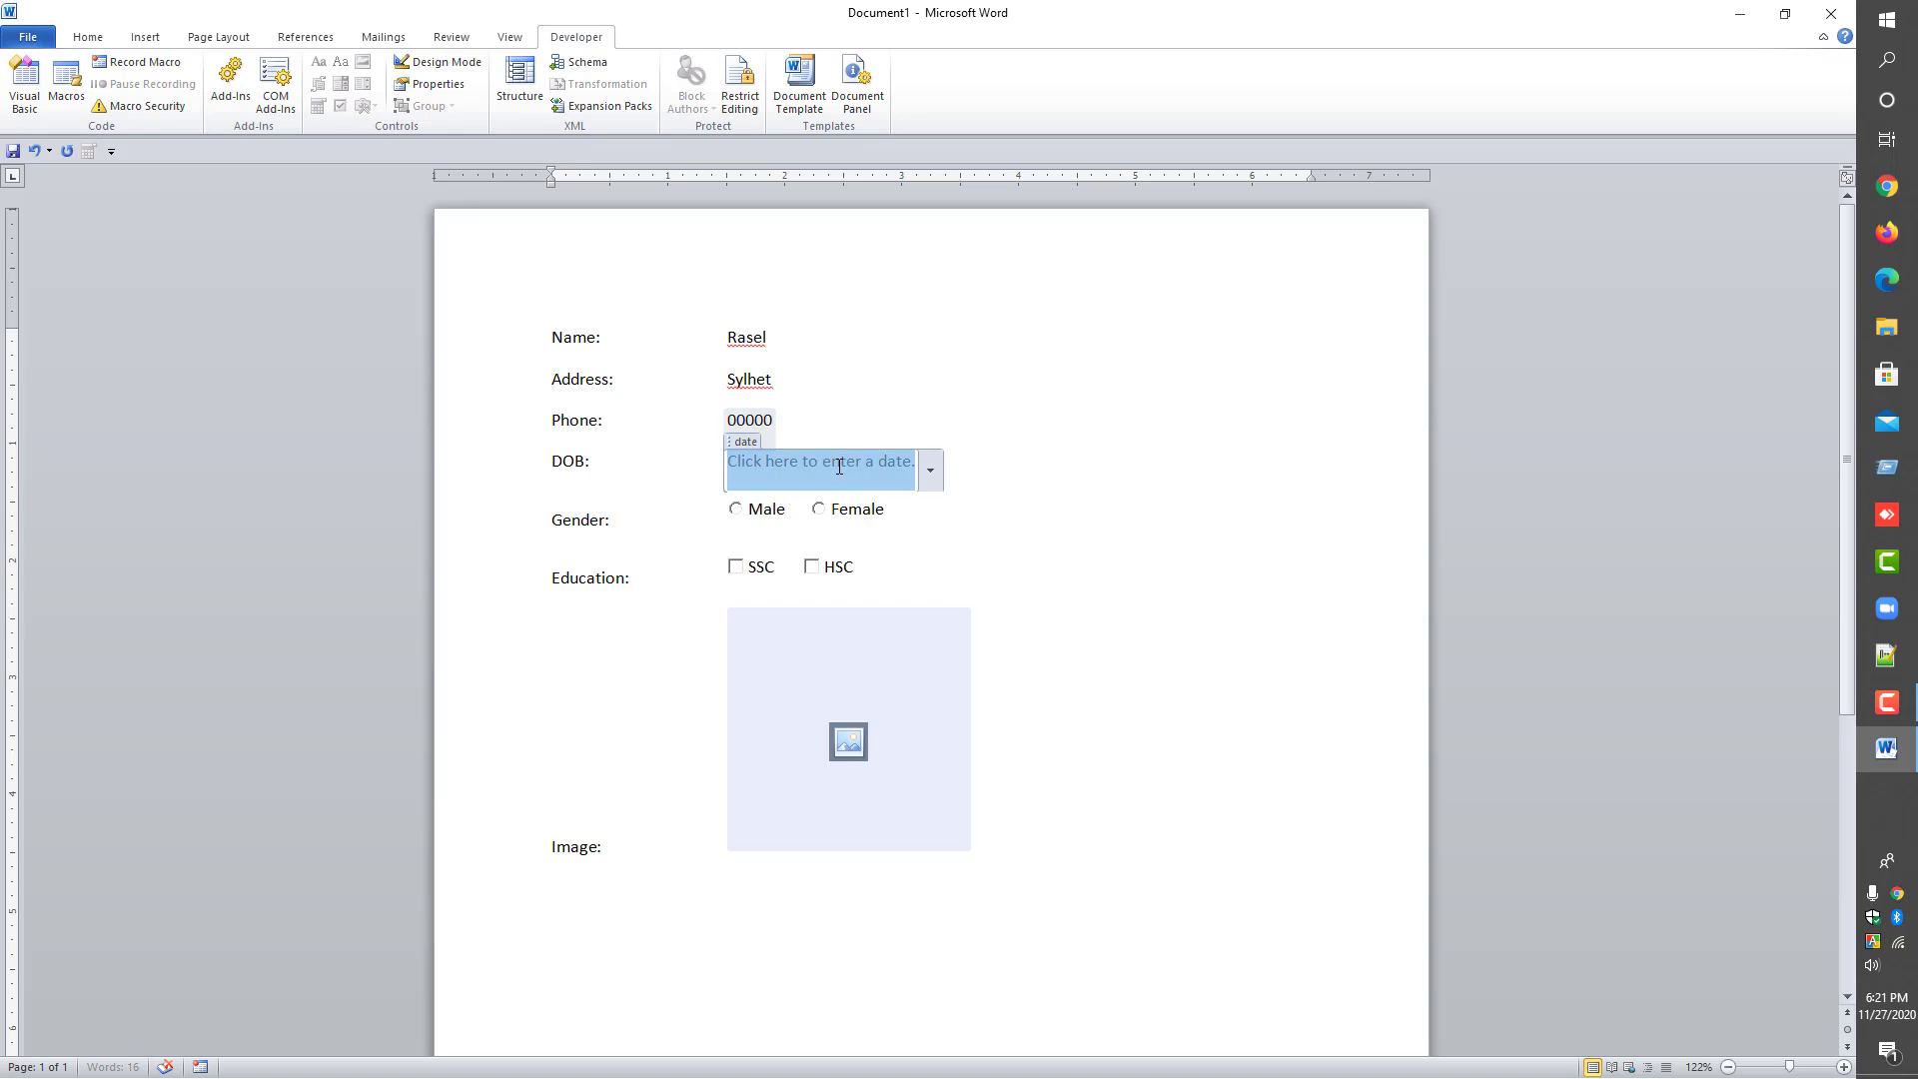
click(938, 470)
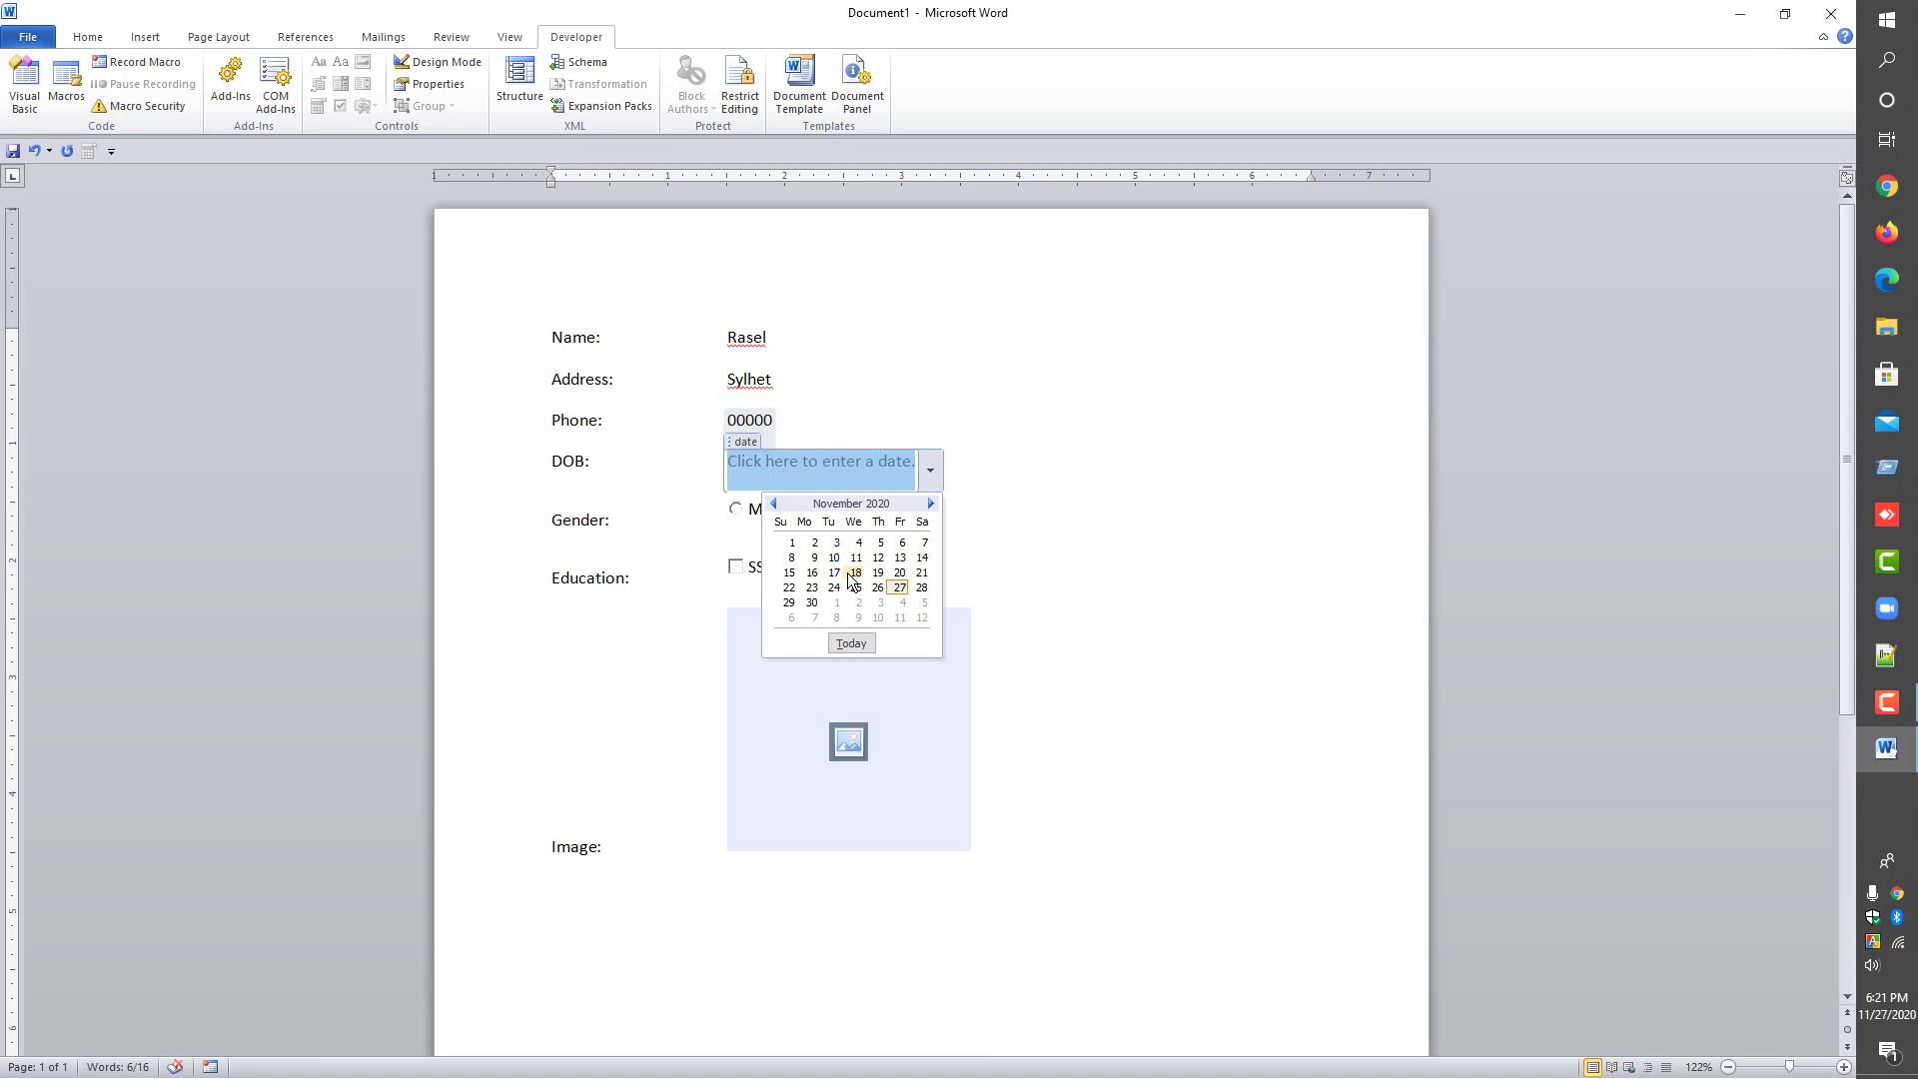
click(991, 466)
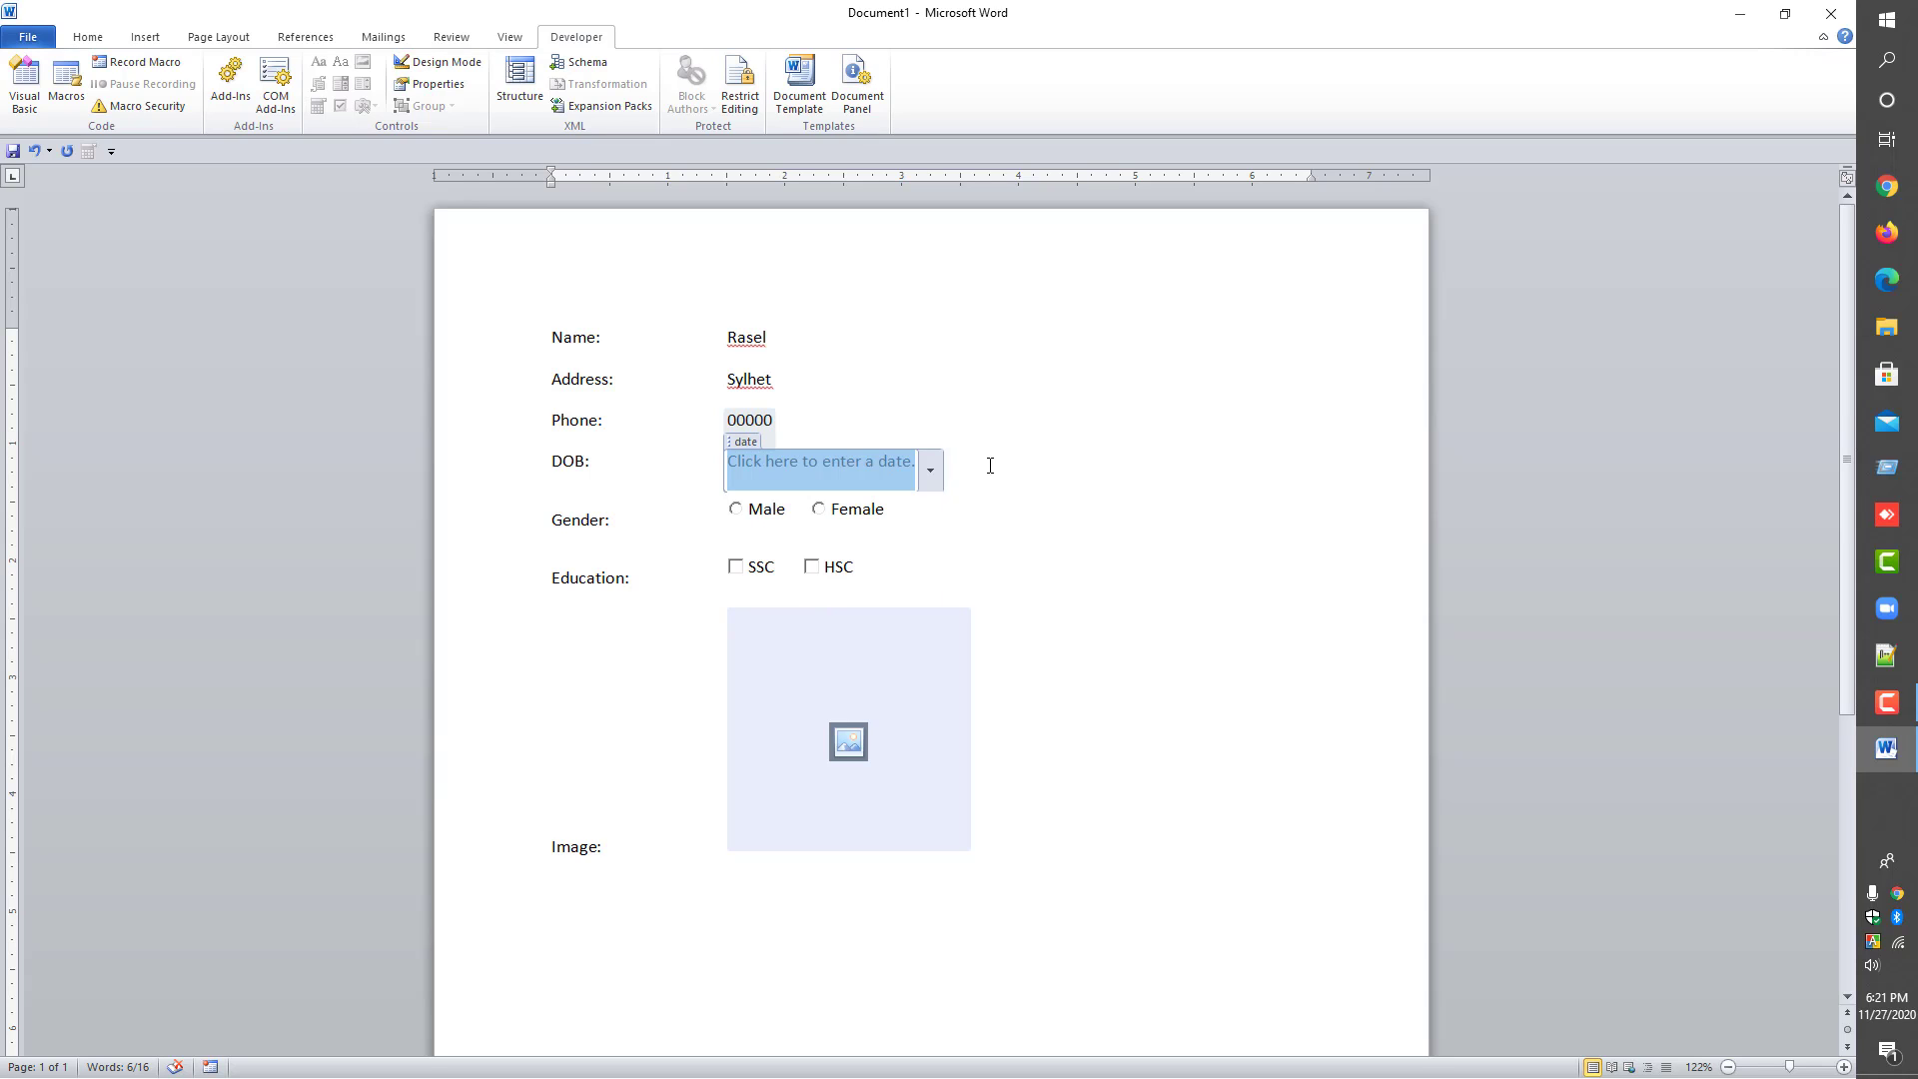
- Choose Male as the gender and check both SSC and HSC on the Education line
click(737, 512)
click(737, 567)
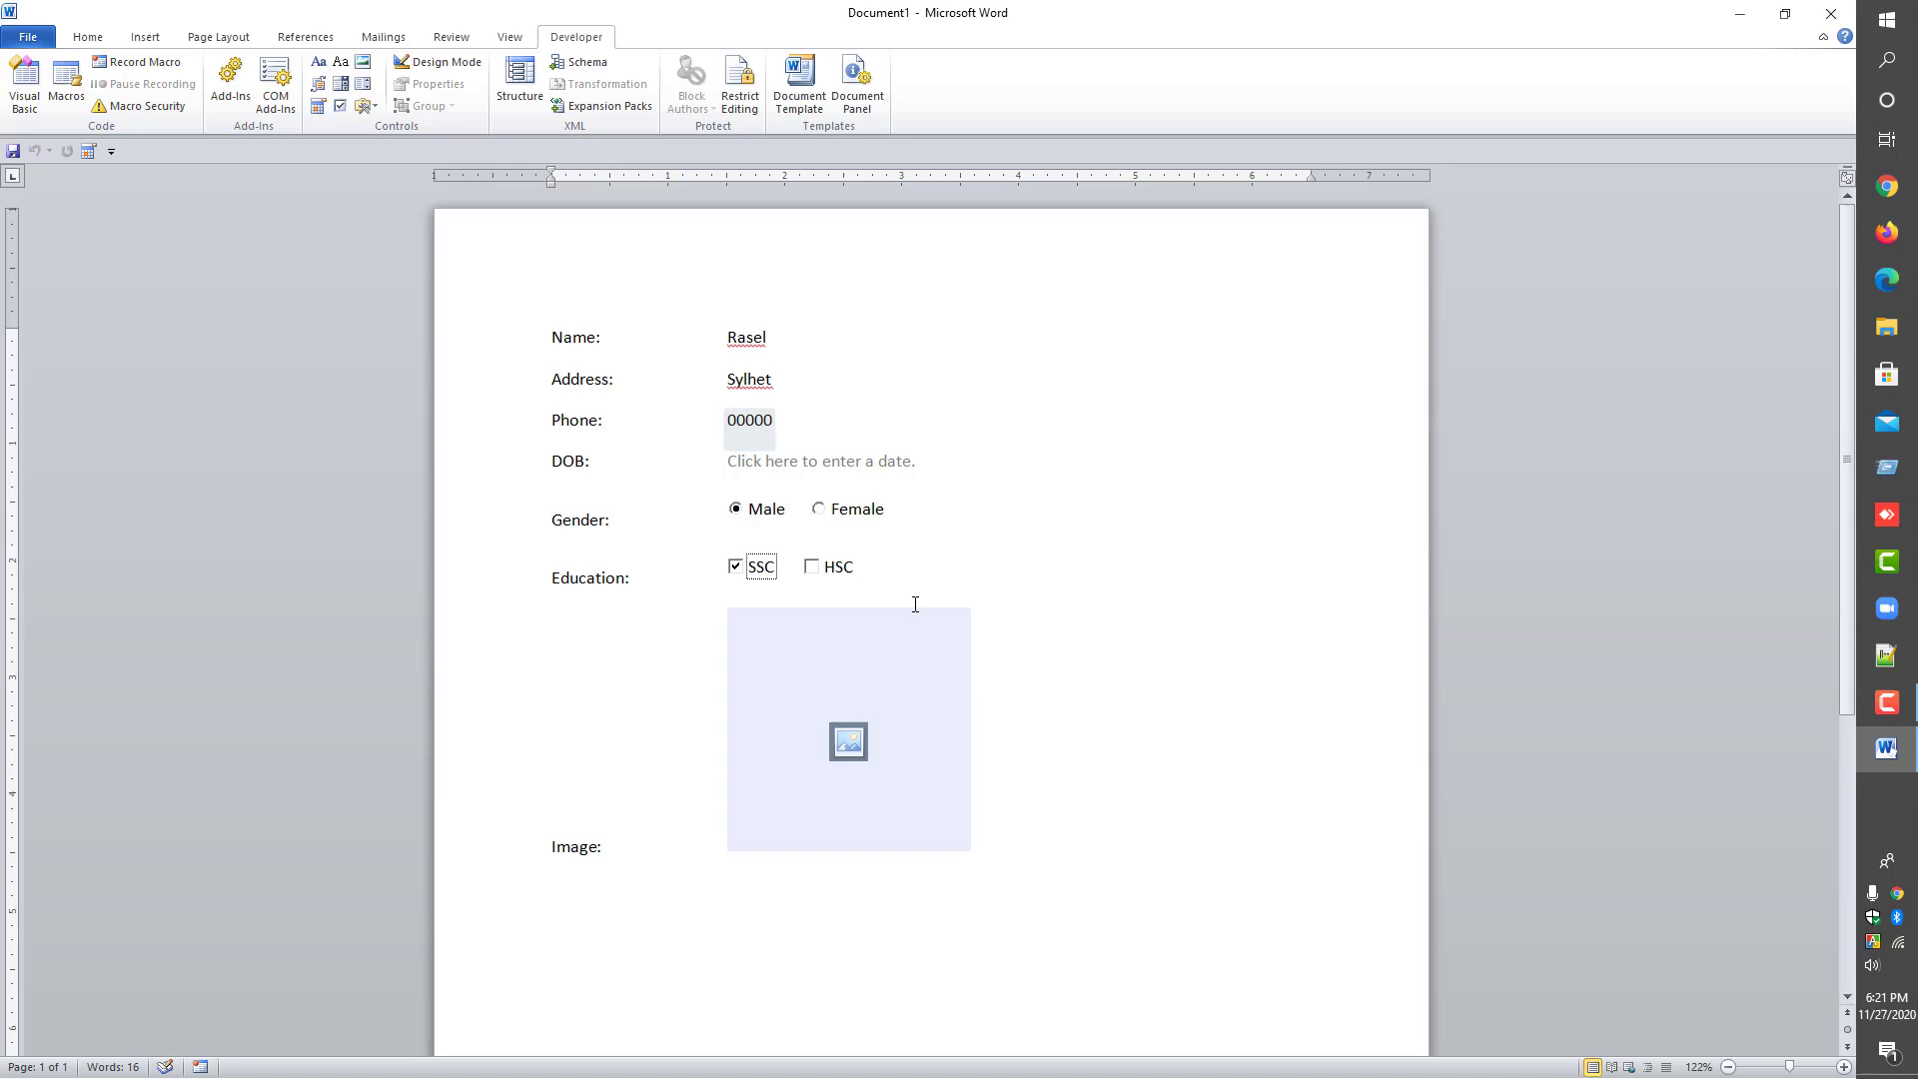
click(811, 568)
- Insert the picture IMG_20190510_232752 from the MY PIC folder on the Desktop into the form's image control
click(851, 745)
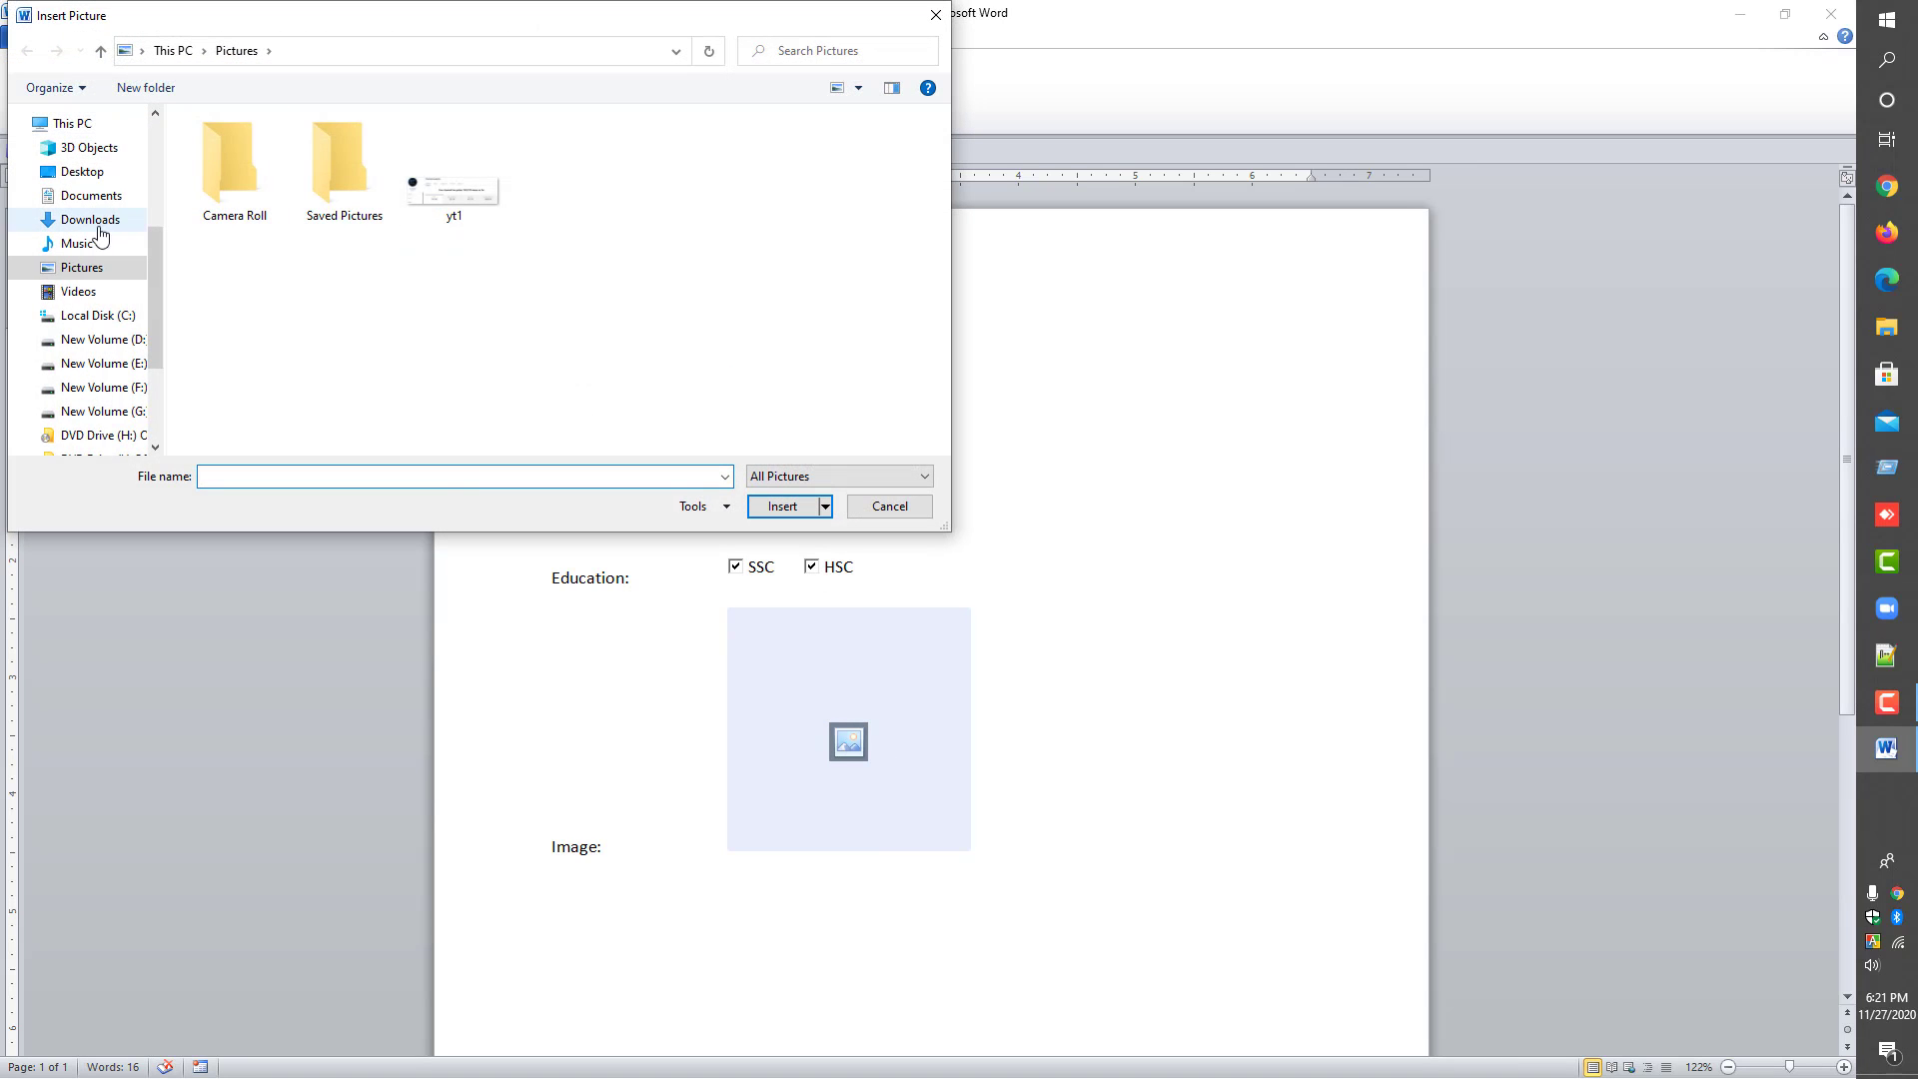
click(82, 171)
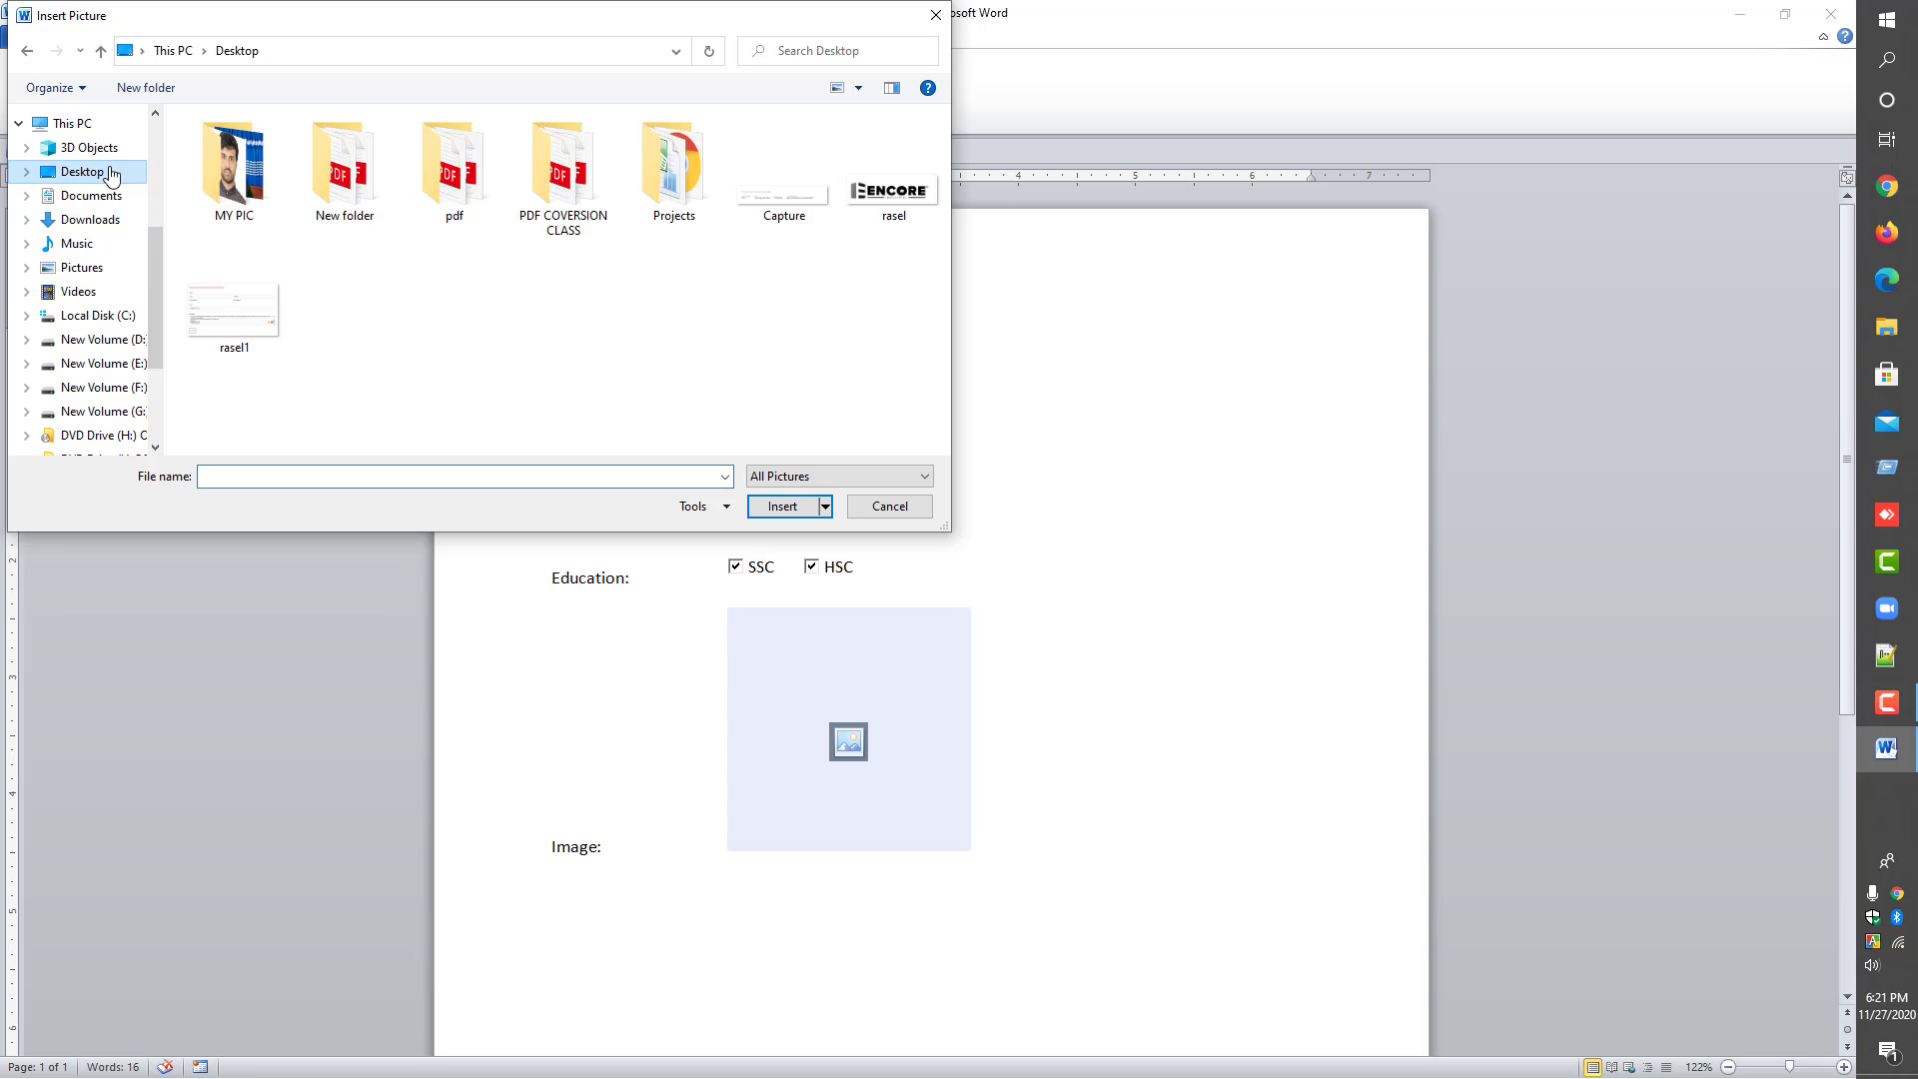
double_click(268, 170)
click(378, 172)
click(797, 505)
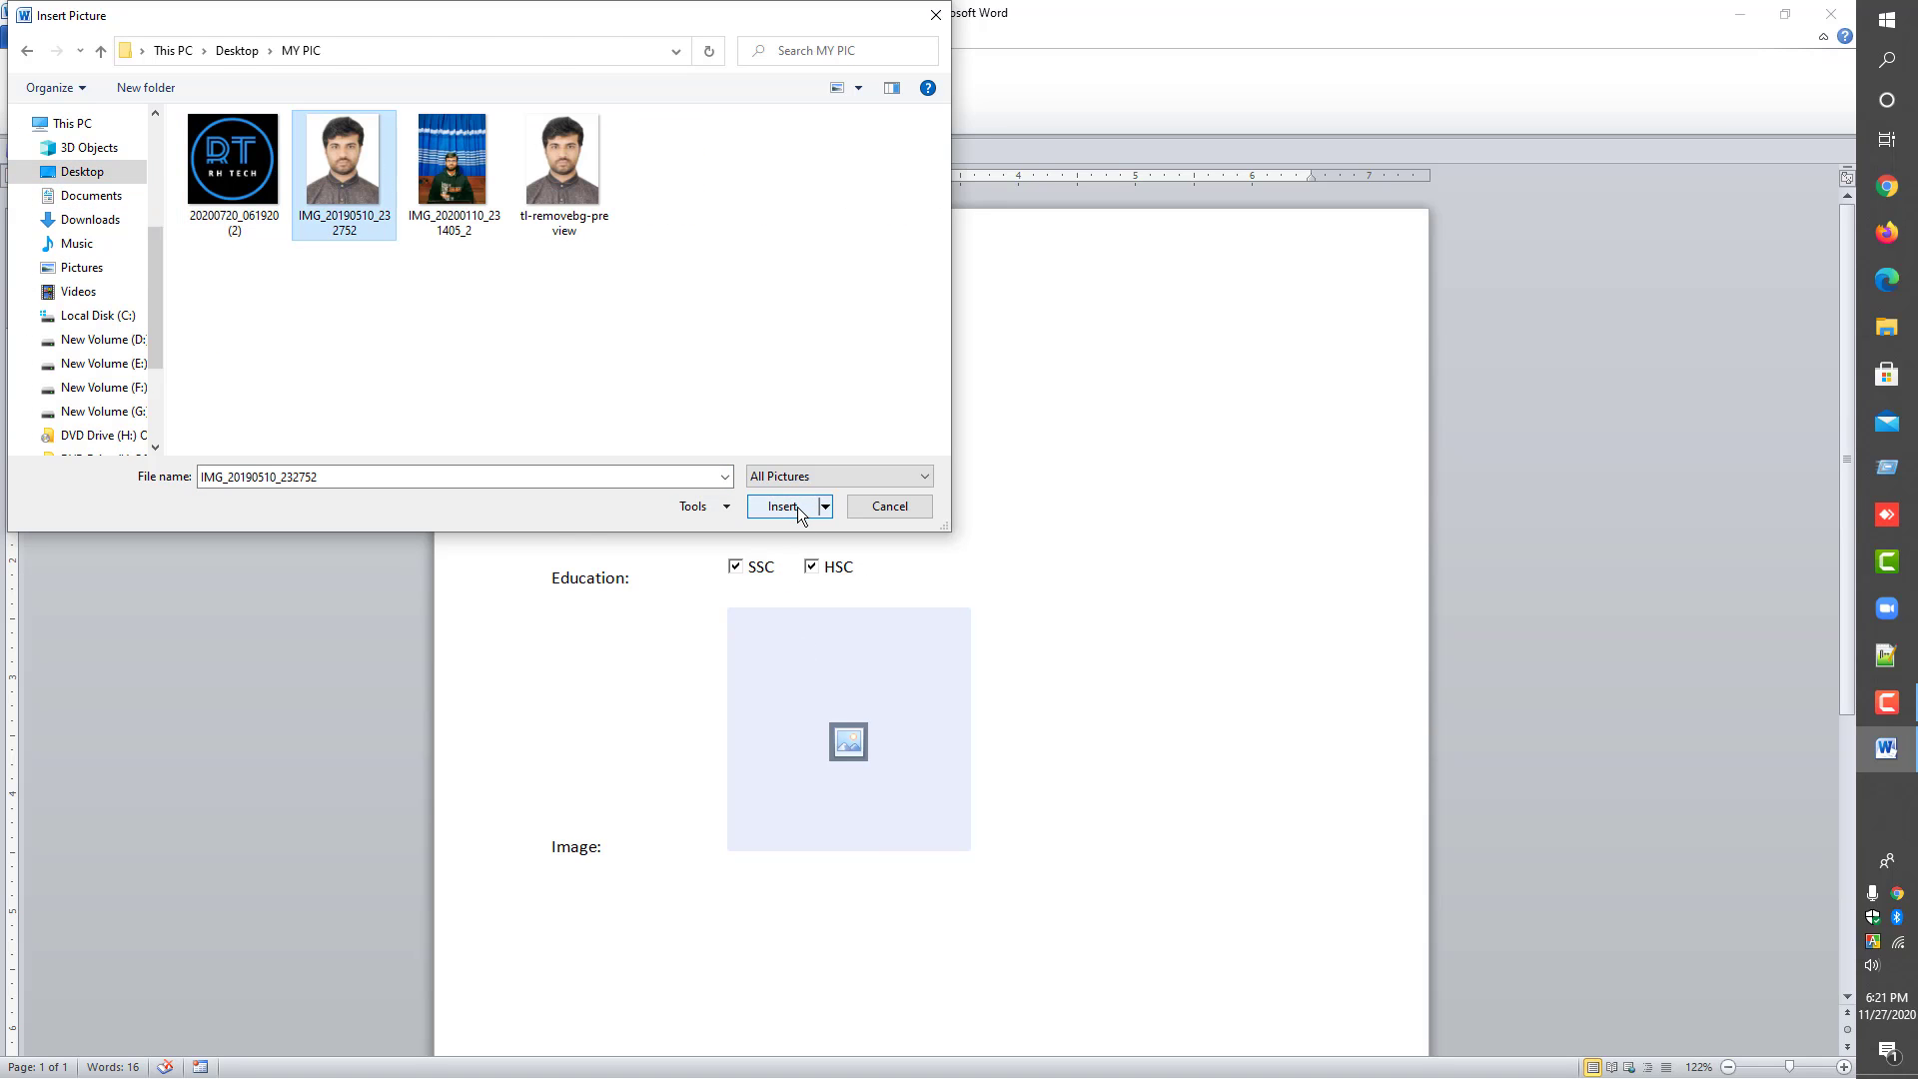
click(1036, 836)
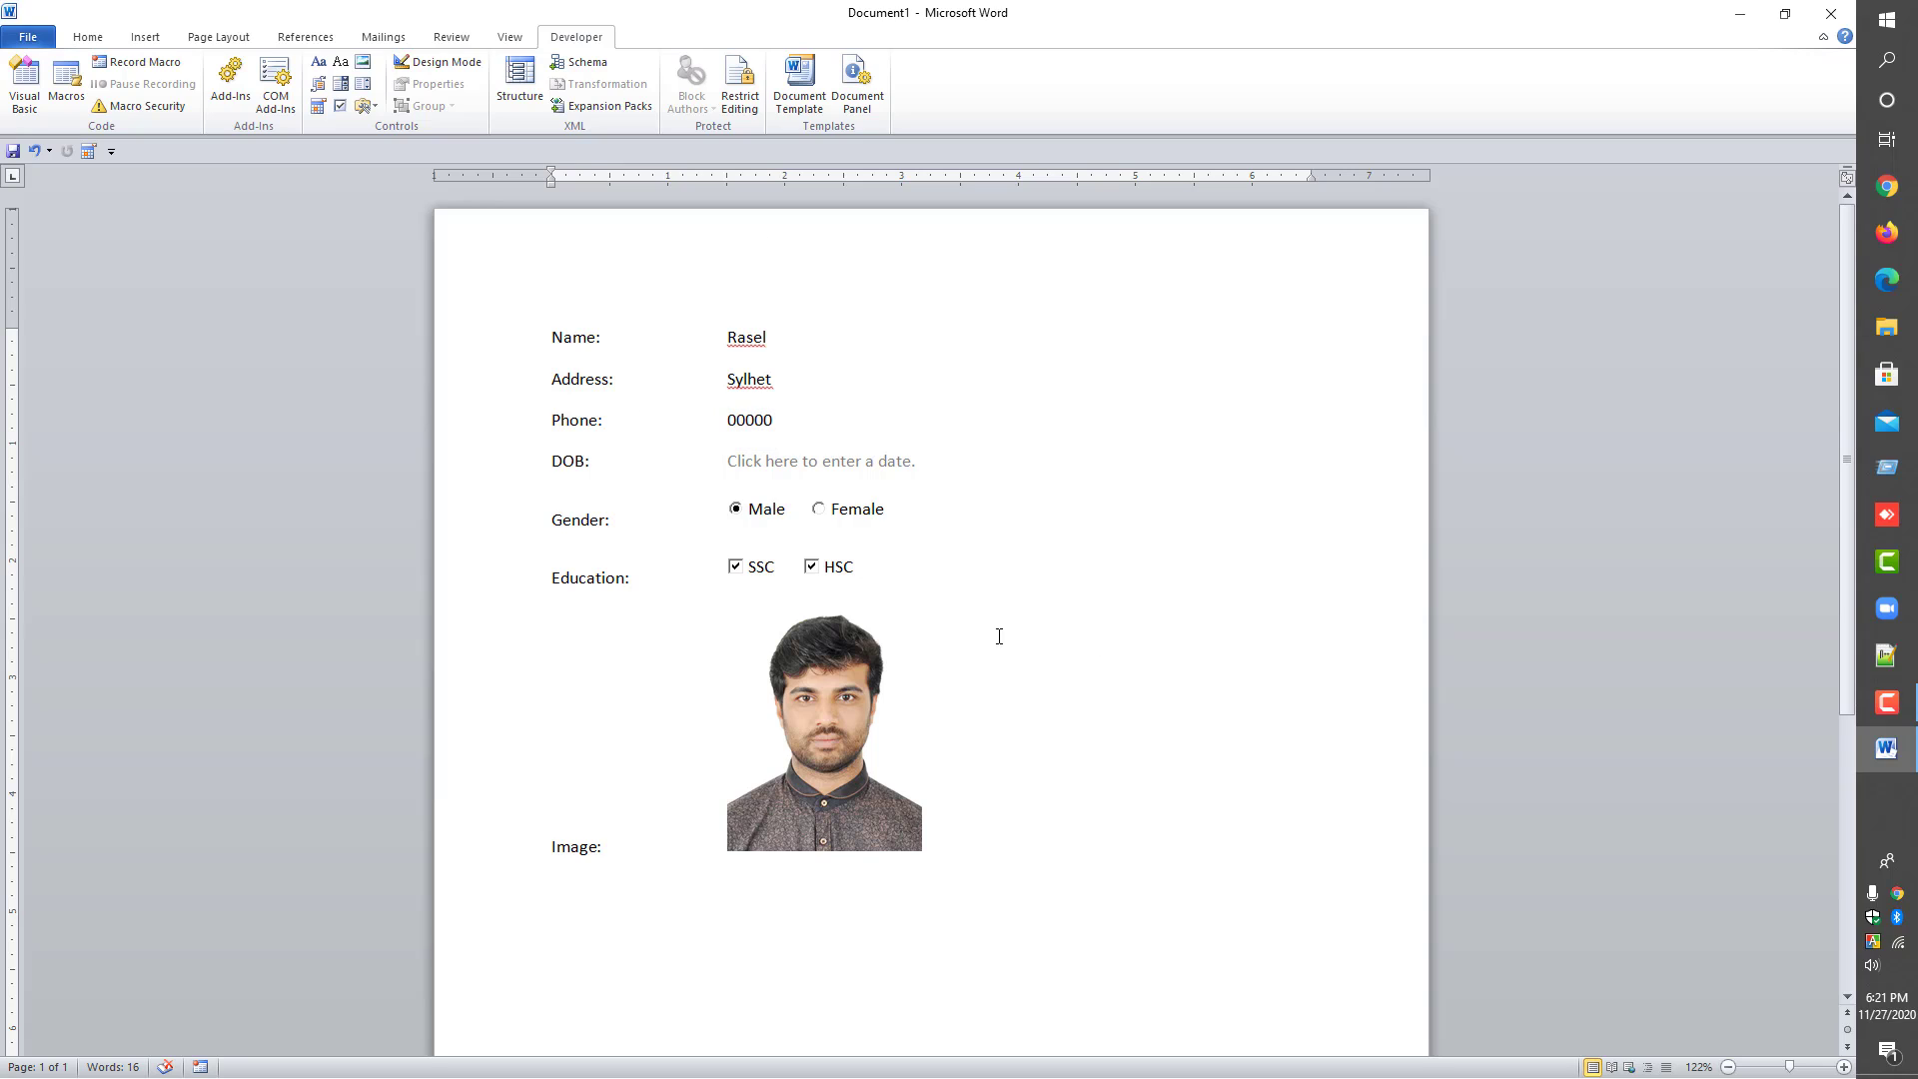